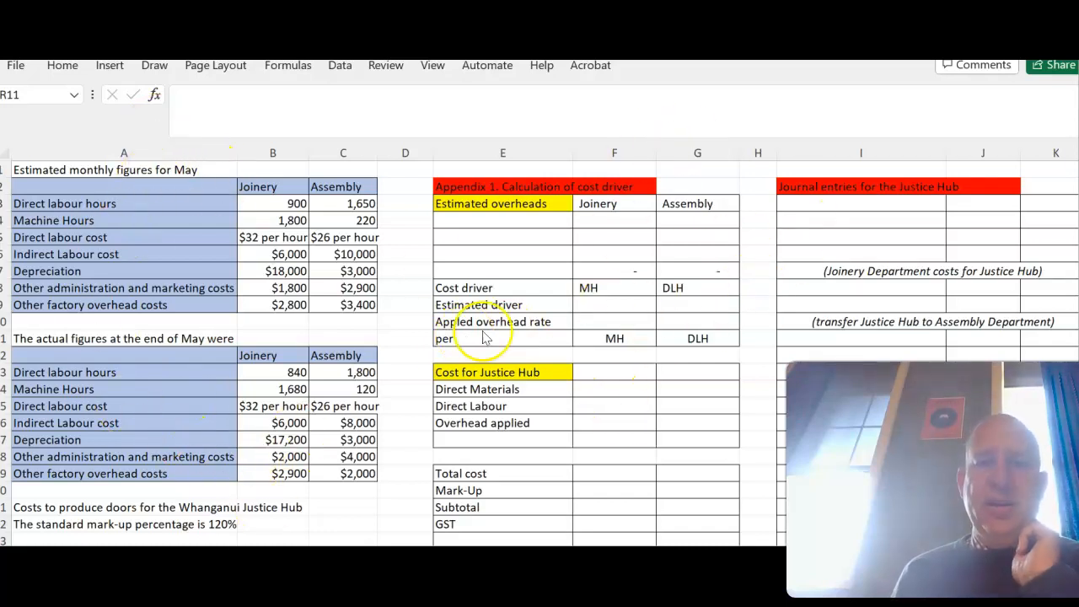
# - Label the three estimated overhead rows by referencing Indirect Labour cost, Depreciation and Other factory overhead costs from the May estimates
pyautogui.click(540, 222)
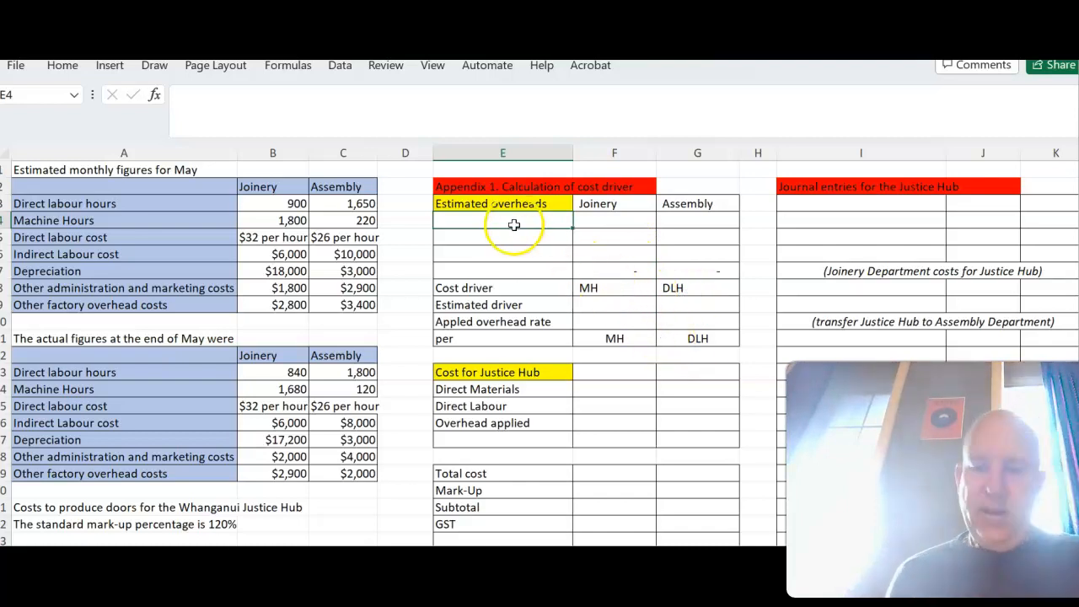
pyautogui.write('=')
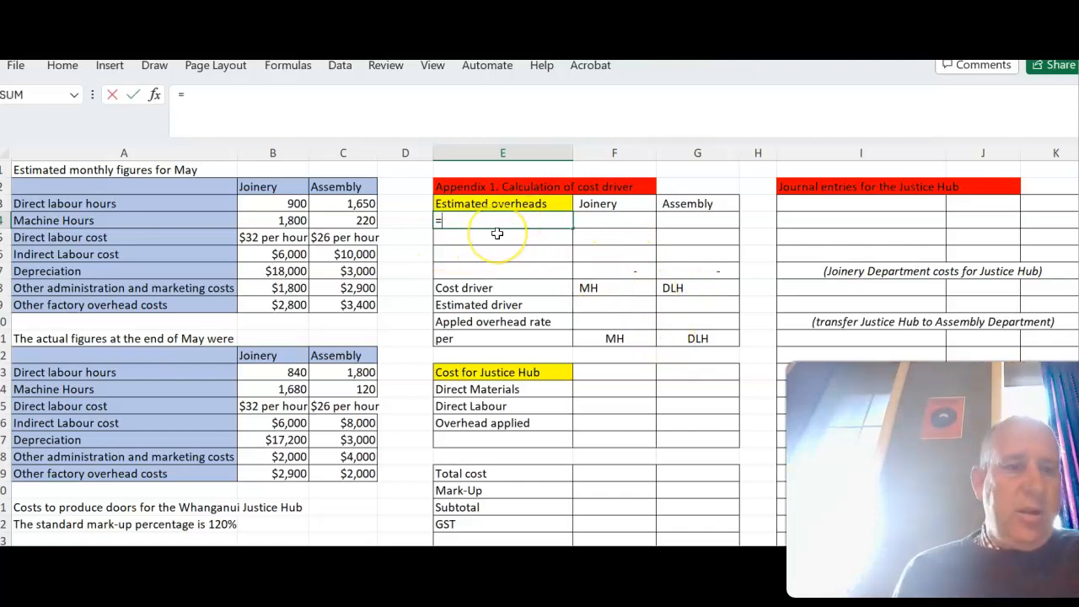
pyautogui.click(136, 252)
pyautogui.press('Return')
pyautogui.write('=')
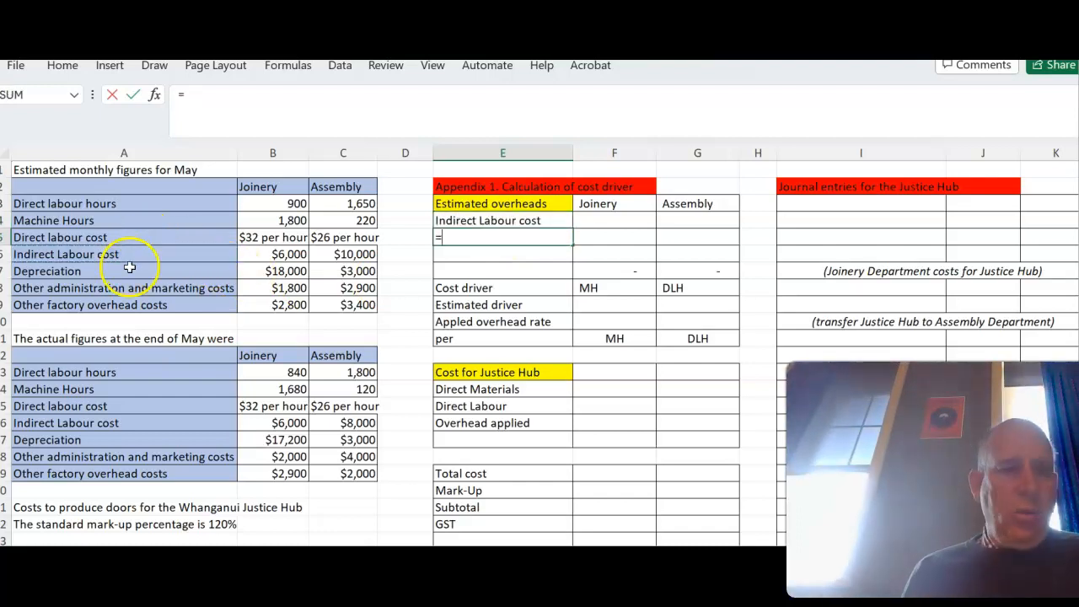
pyautogui.click(125, 268)
pyautogui.press('Return')
pyautogui.write('=')
pyautogui.click(131, 305)
pyautogui.press('Return')
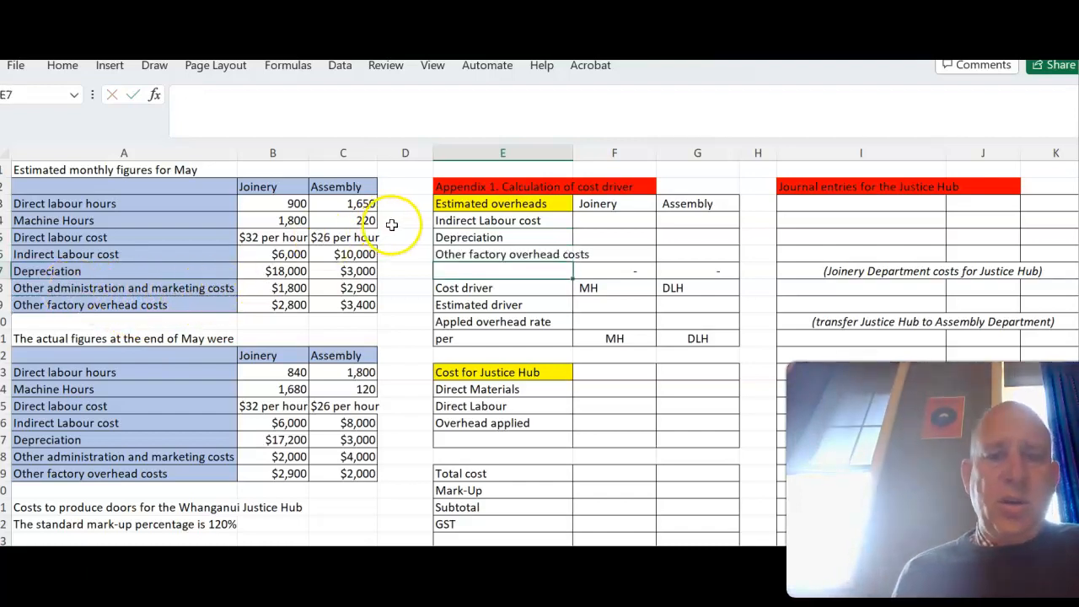
# - Enter the Joinery and Assembly estimates: 6,000 and 10,000 for indirect labour, 18,000 and 3,000 for depreciation
pyautogui.click(604, 223)
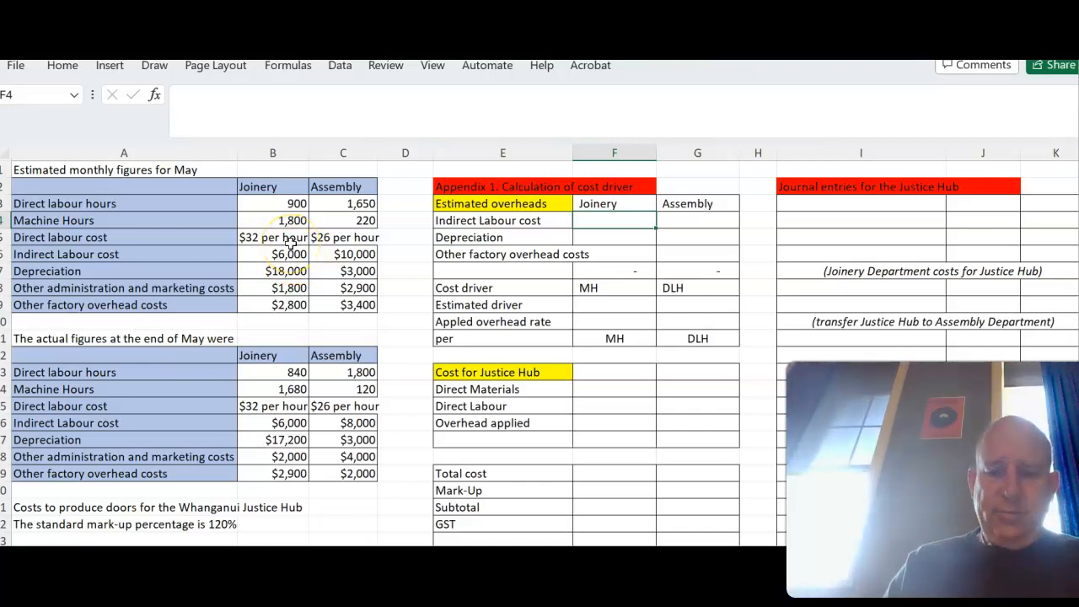
pyautogui.write('6,000')
pyautogui.press('Tab')
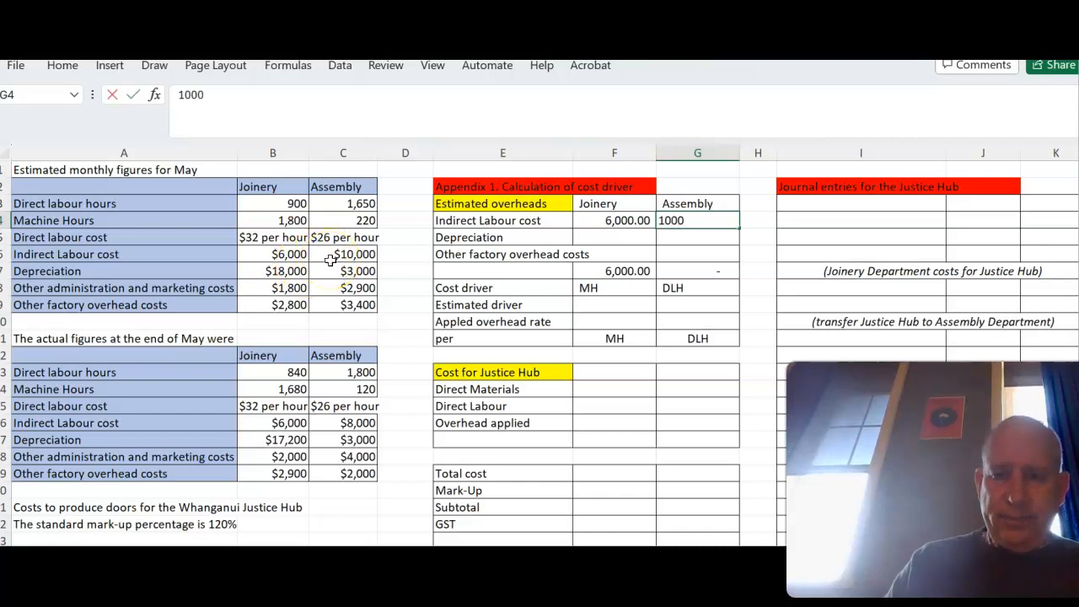
pyautogui.press('Return')
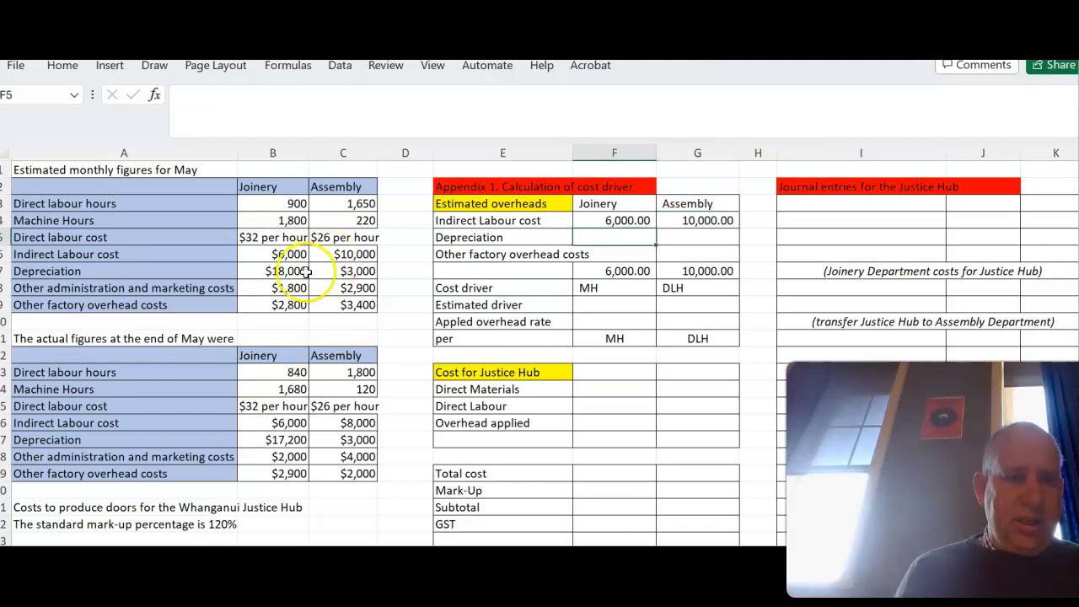
pyautogui.write('18,000')
pyautogui.press('Tab')
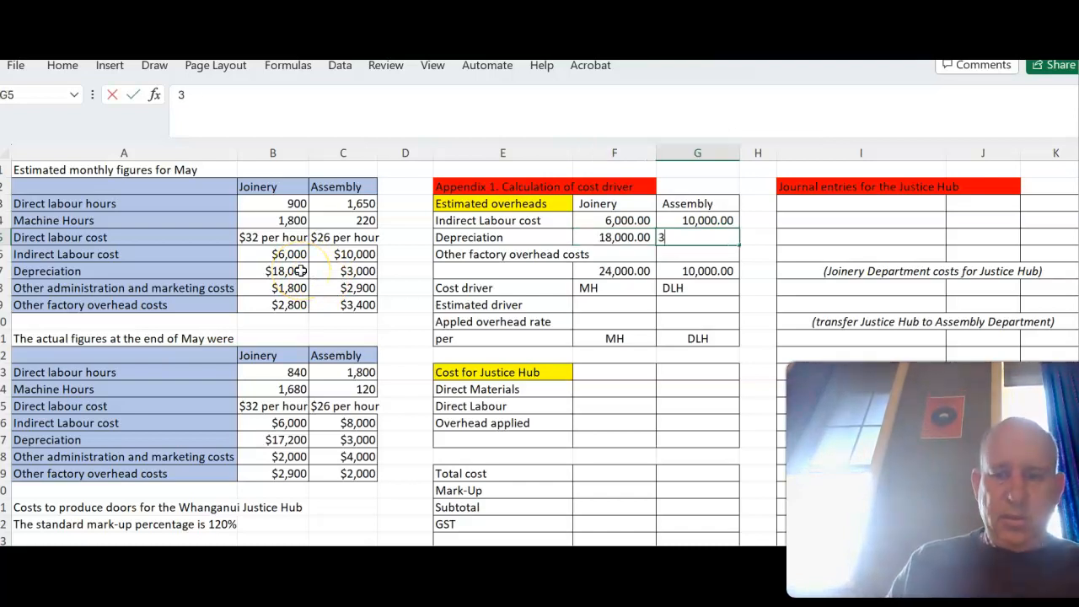
pyautogui.press('Return')
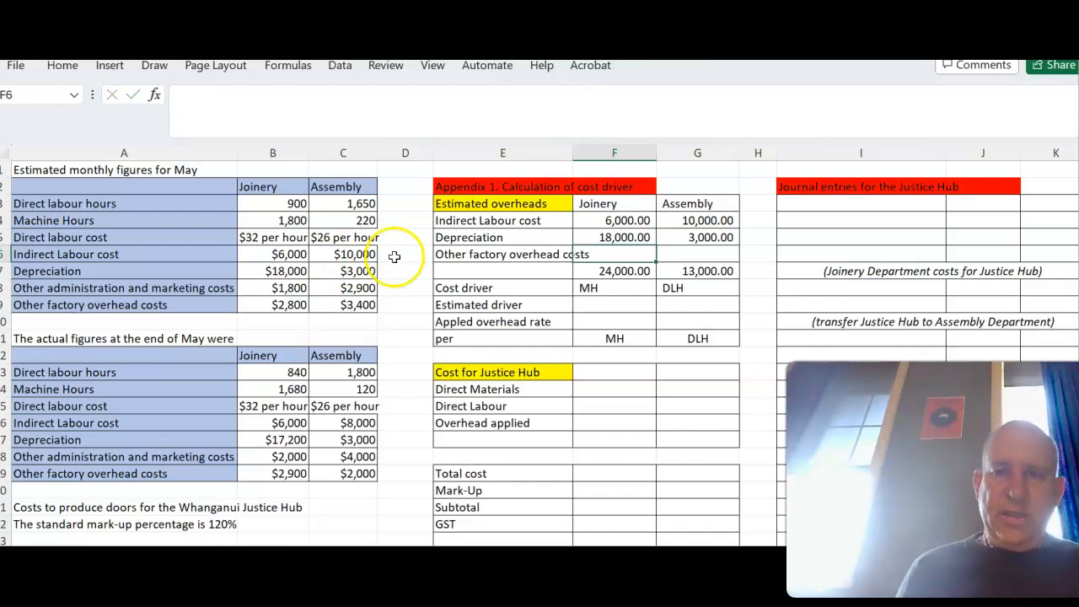
# - Enter other factory overhead costs of 2,800 for Joinery and 3,400 for Assembly in the estimated overheads table
pyautogui.click(611, 255)
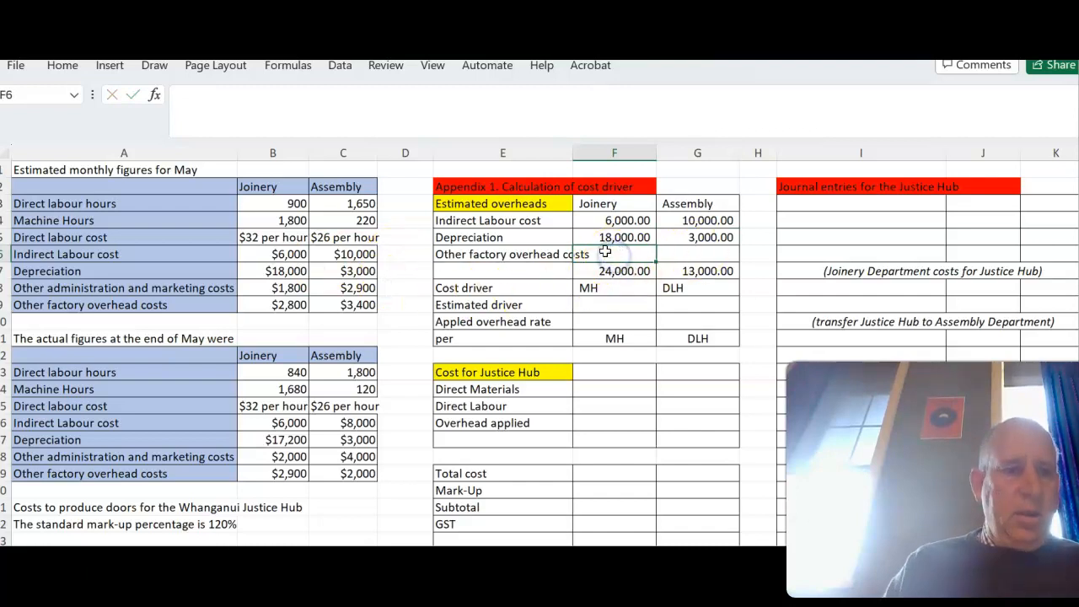
pyautogui.write('2,8')
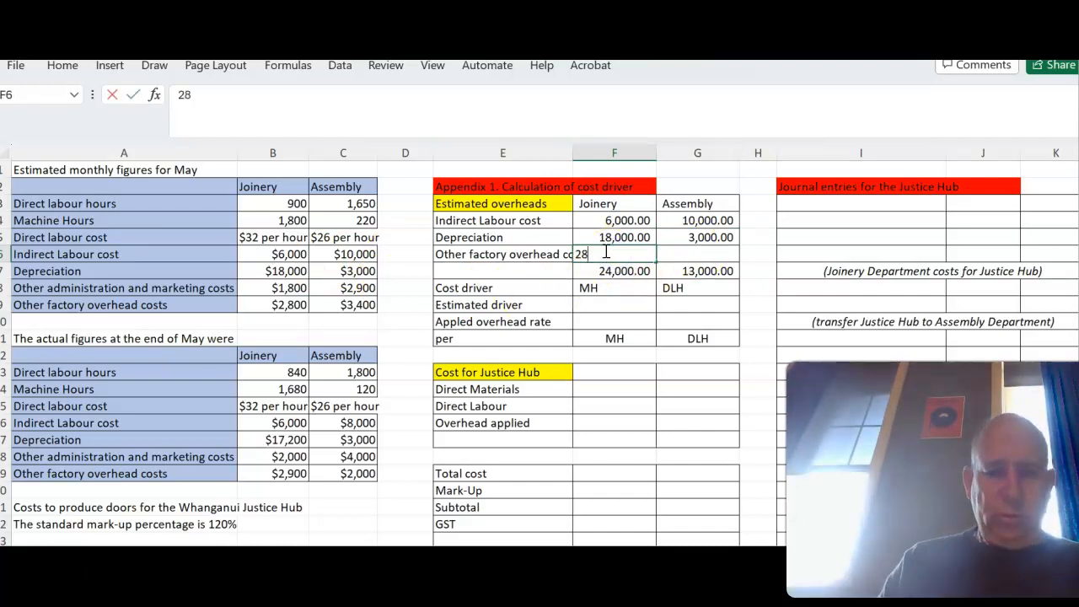
pyautogui.write('00')
pyautogui.press('Tab')
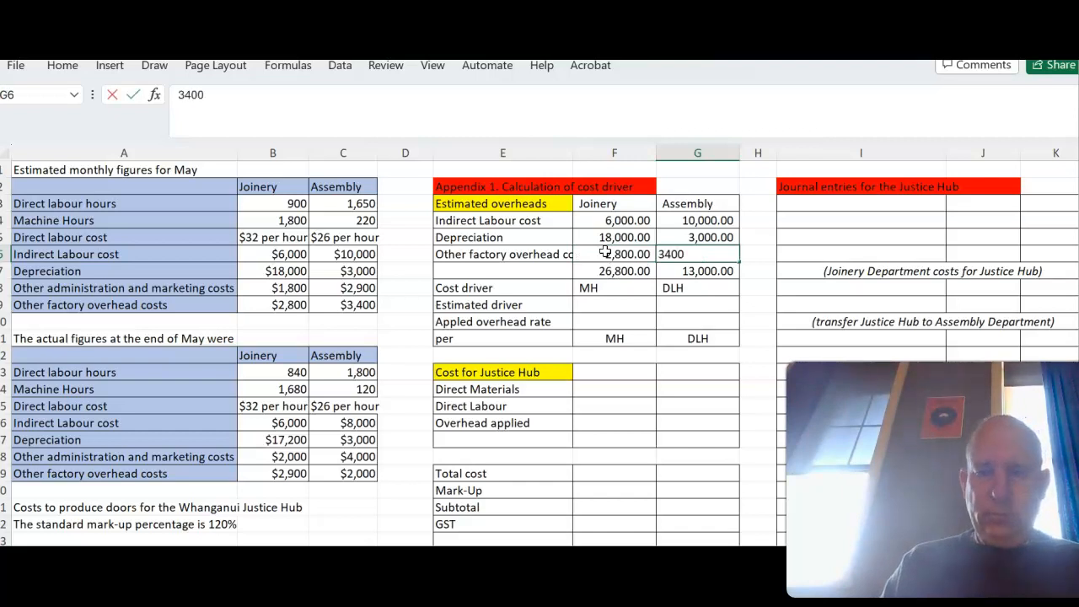
pyautogui.press('Return')
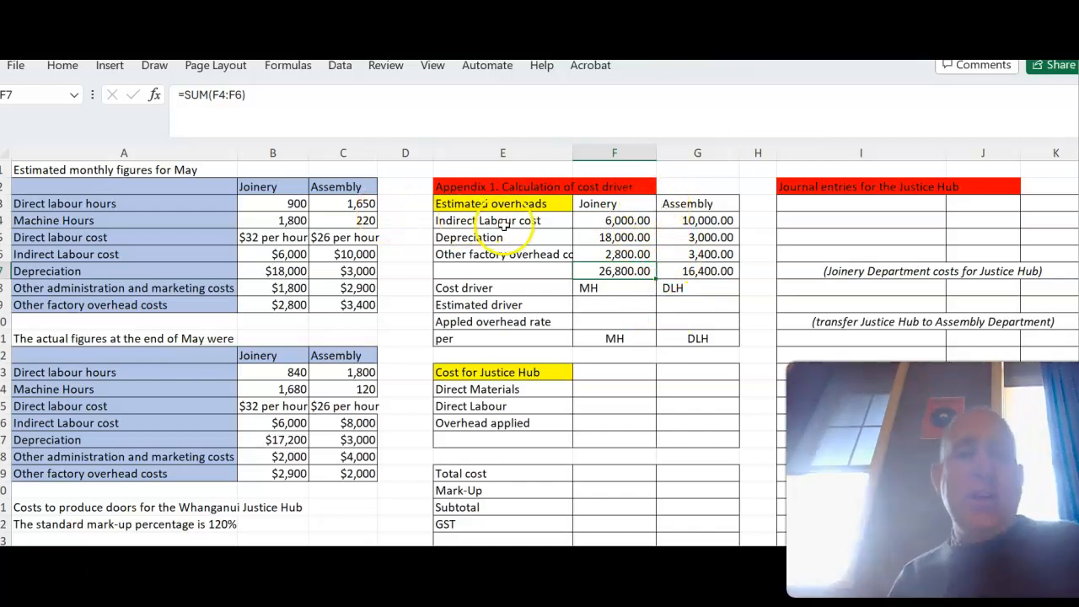
# - Reference Joinery's estimated monthly machine hours in cell B4 as its estimated driver in F9
pyautogui.click(640, 290)
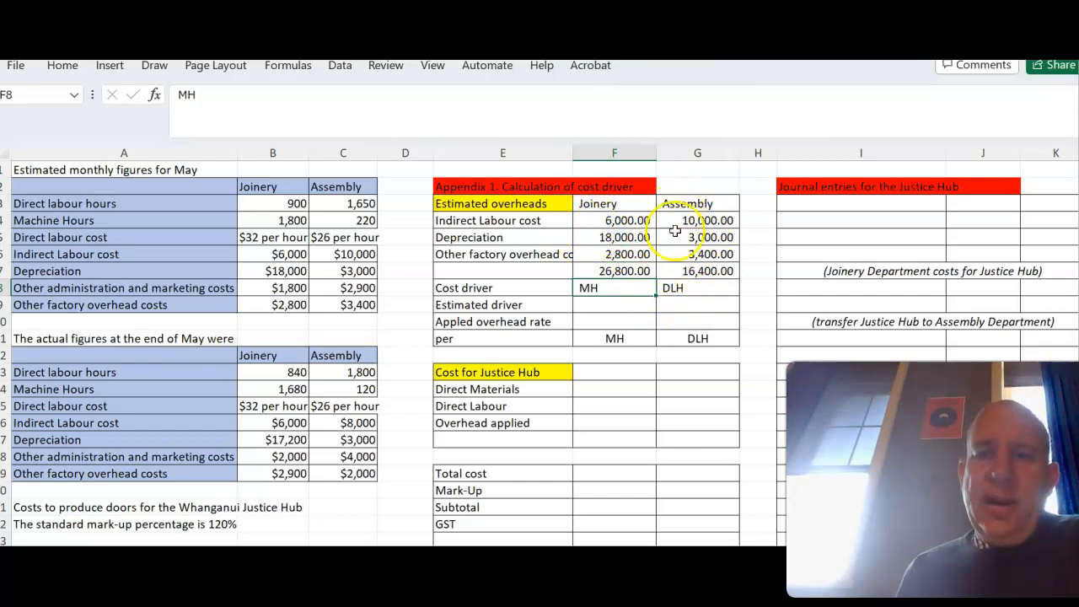
pyautogui.click(613, 305)
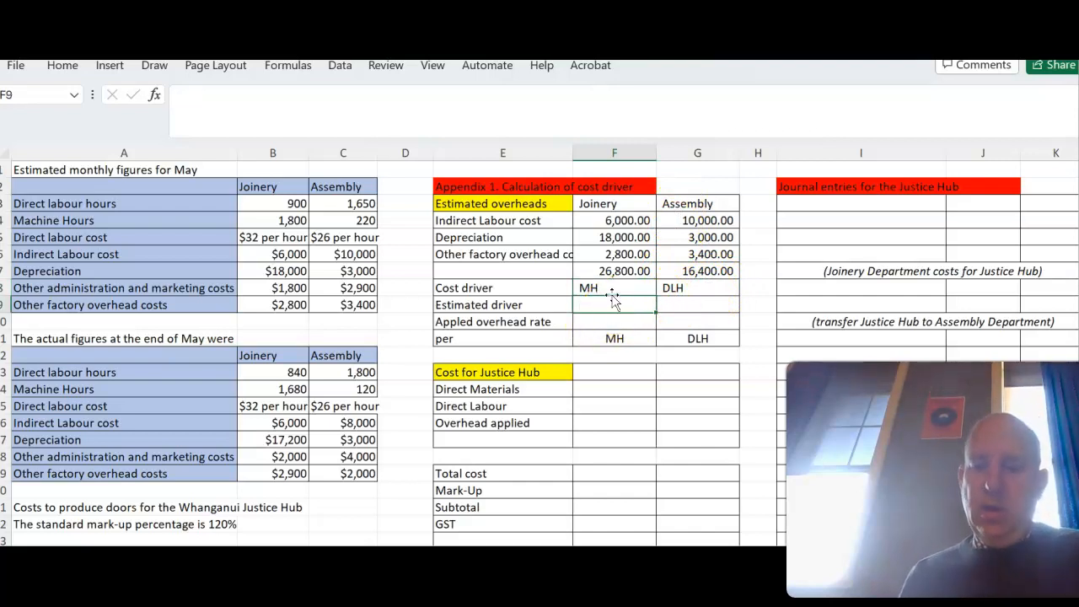
pyautogui.write('=')
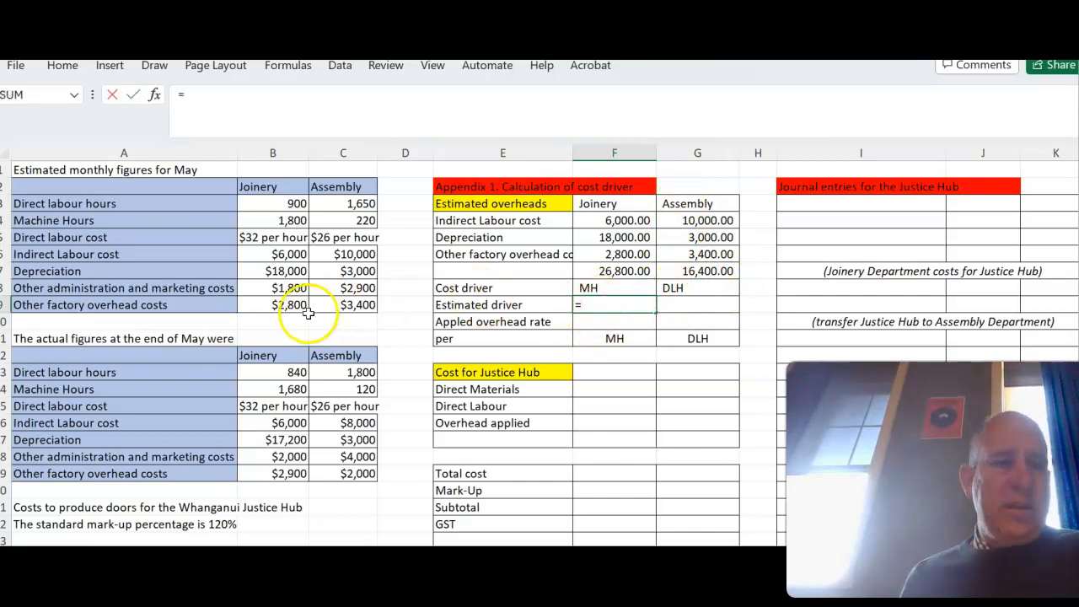
pyautogui.click(271, 220)
pyautogui.press('Return')
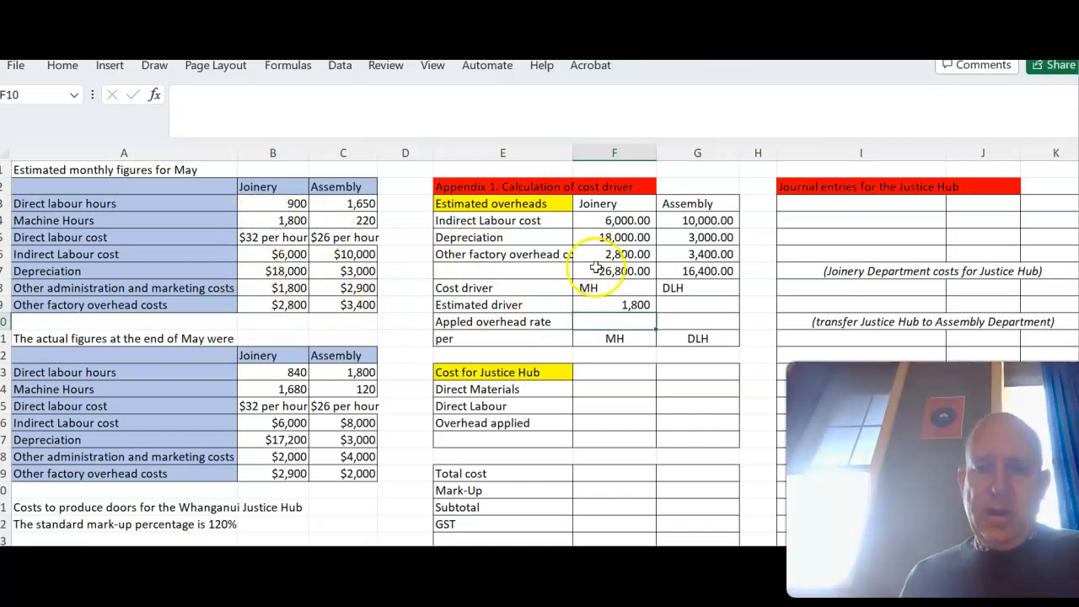
# - Reference Assembly's estimated monthly direct labour hours in cell C3 as its estimated driver in G9
pyautogui.click(677, 305)
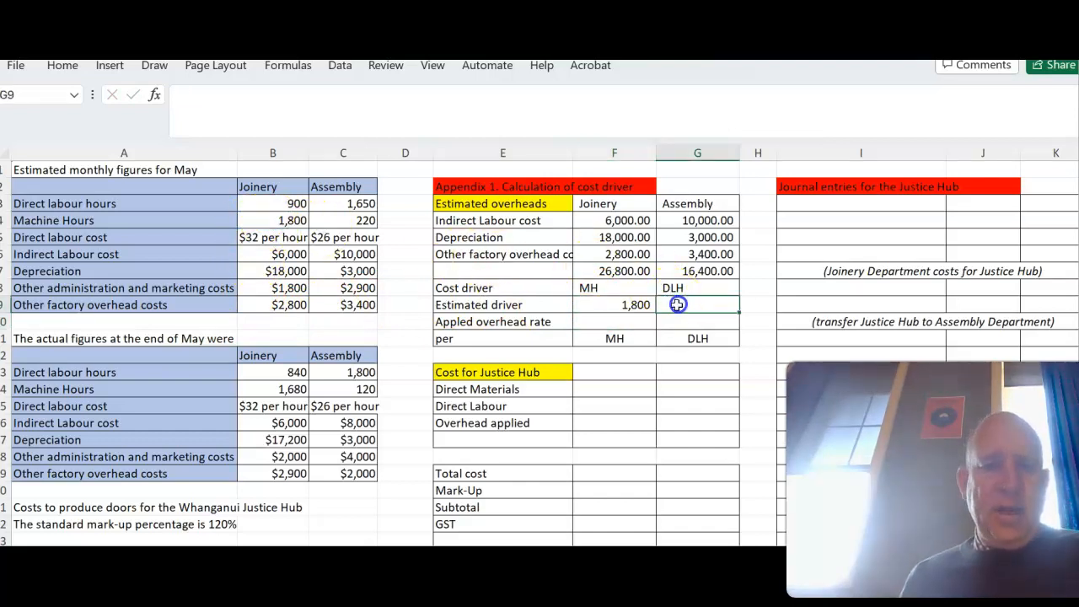
pyautogui.click(339, 203)
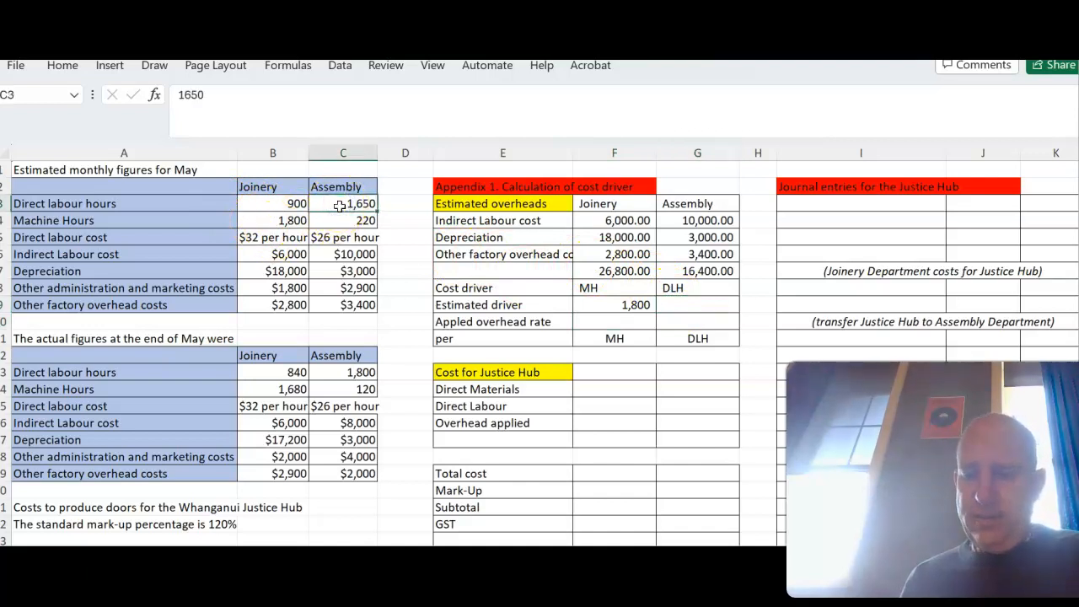
pyautogui.click(350, 220)
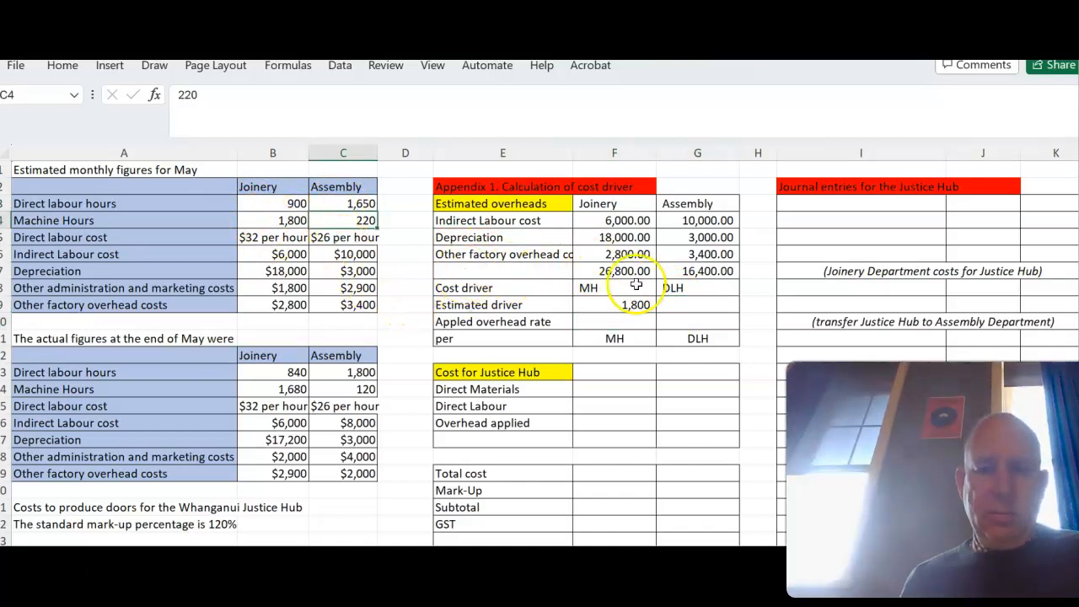
pyautogui.click(687, 302)
pyautogui.write('=')
pyautogui.click(350, 204)
pyautogui.press('Return')
# - Calculate Joinery's applied overhead rate as =F7/F9 in F10 and copy the formula across to Assembly
pyautogui.click(604, 322)
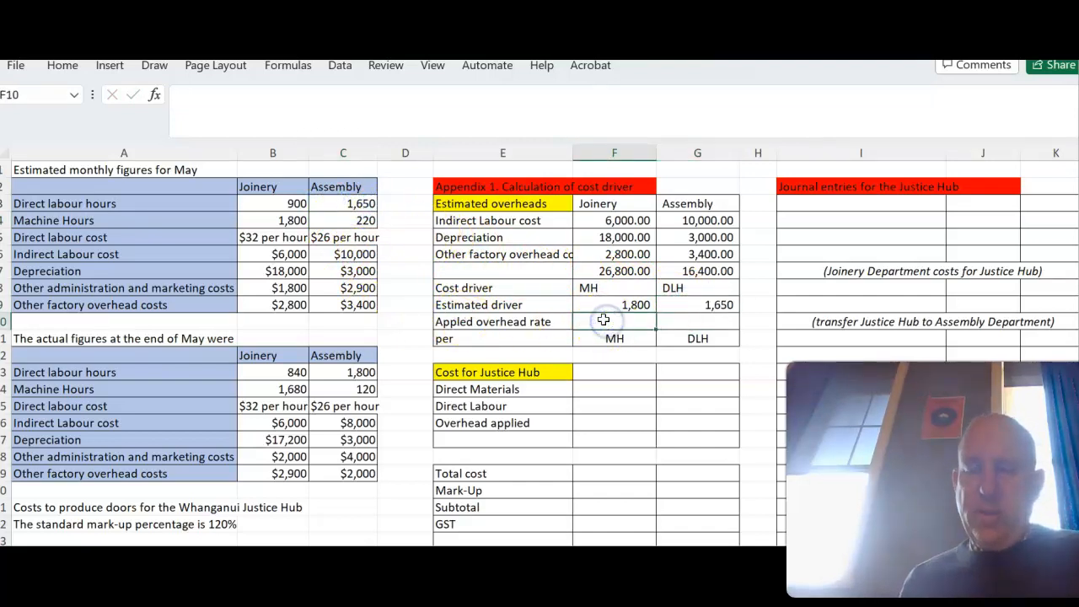
pyautogui.write('=')
pyautogui.click(610, 270)
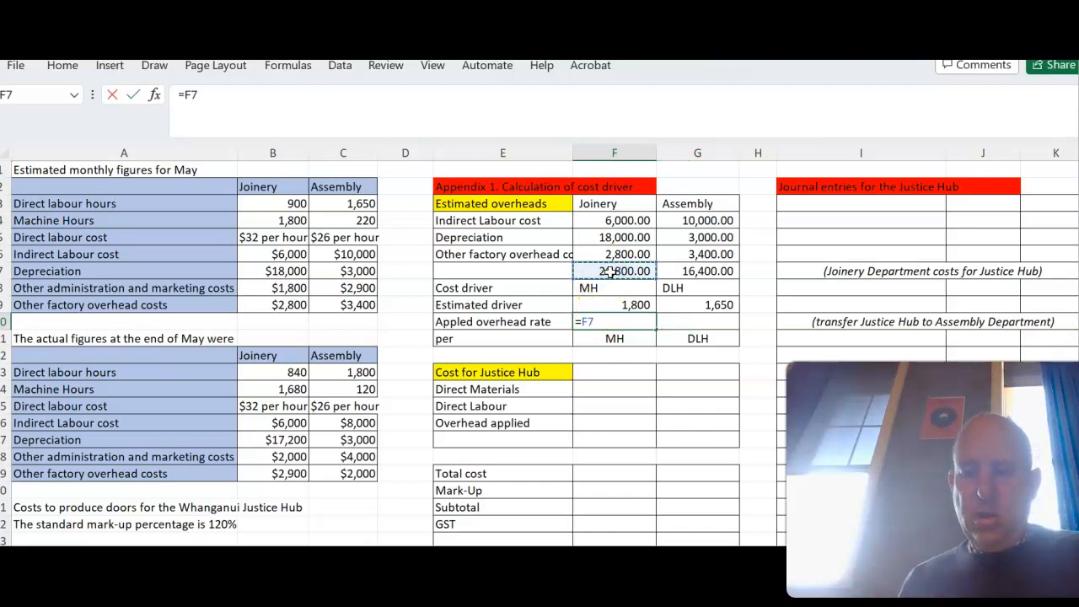
pyautogui.click(619, 306)
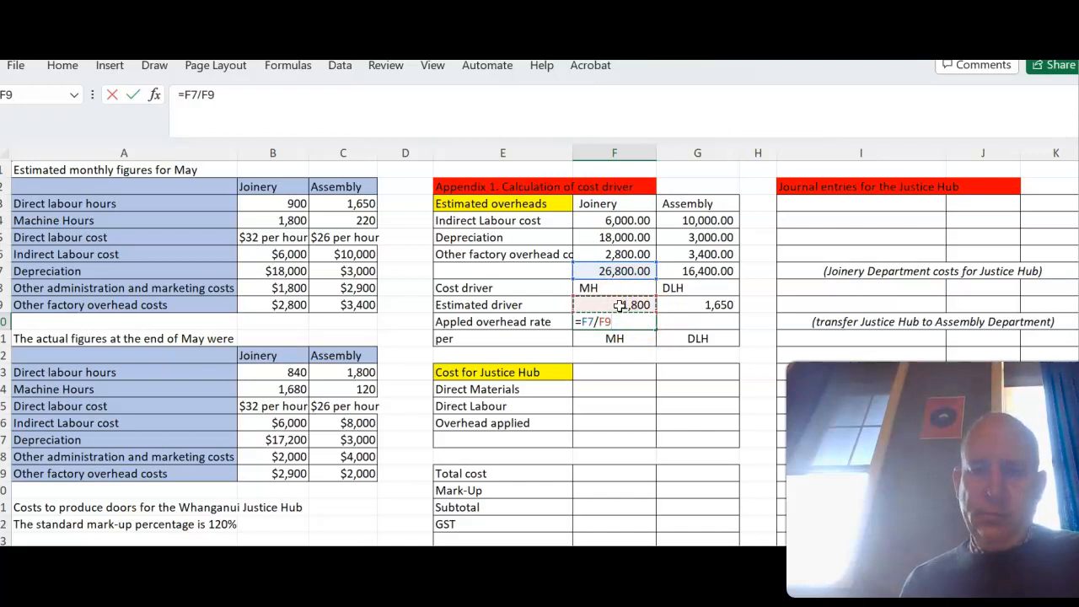
pyautogui.press('Return')
pyautogui.click(632, 322)
pyautogui.moveTo(655, 330); pyautogui.dragTo(698, 331)
pyautogui.click(705, 272)
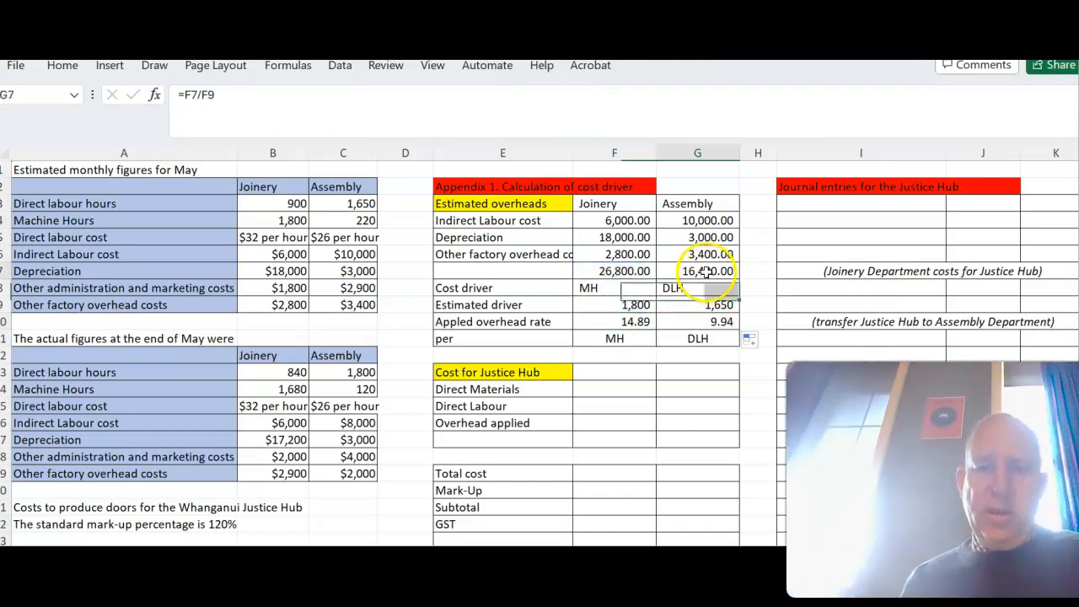
pyautogui.click(725, 306)
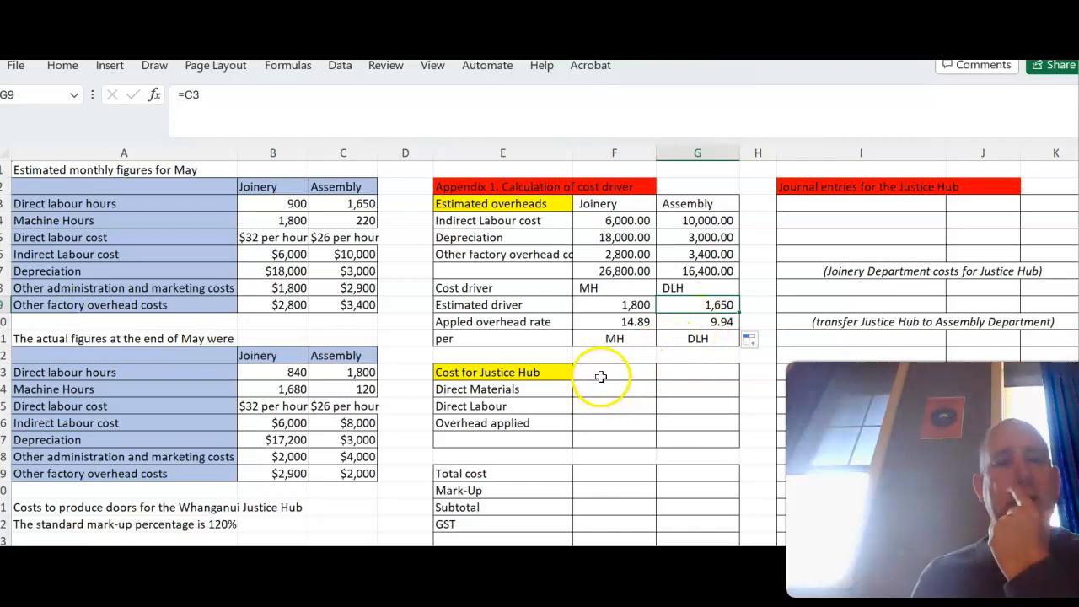
# - Fill the Justice Hub Direct Materials row by referencing materials used, B24 for Joinery and C24 for Assembly
pyautogui.scroll(-3, 301, 340)
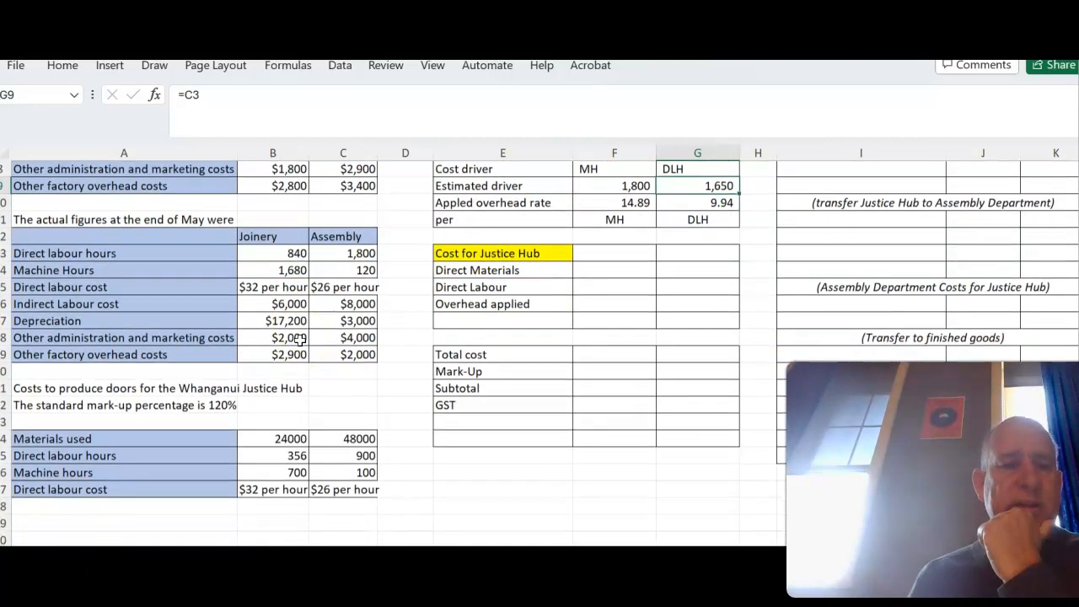
pyautogui.scroll(-1, 301, 340)
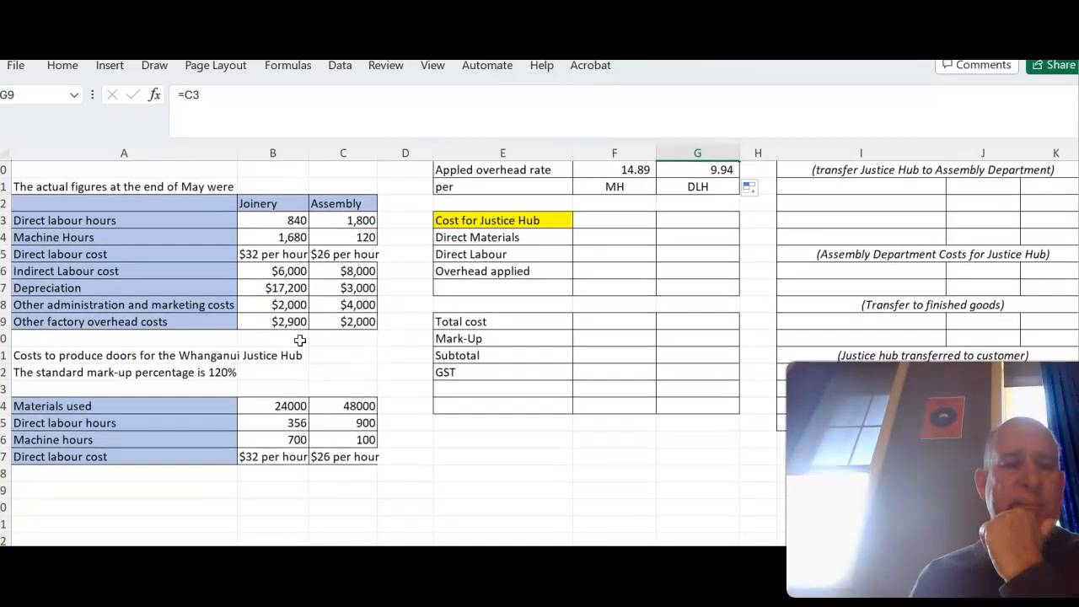
pyautogui.click(604, 237)
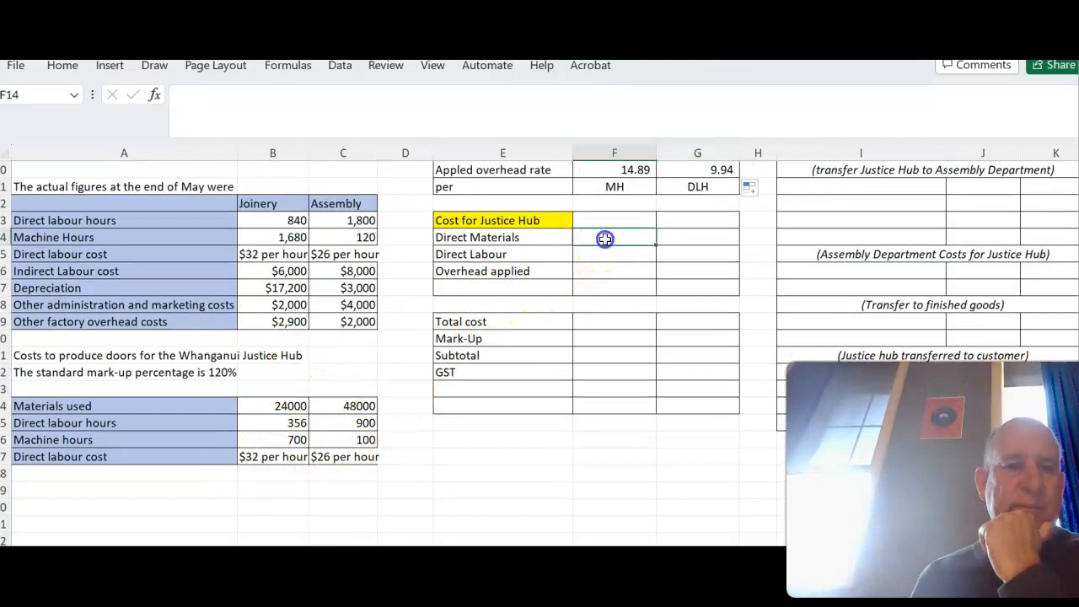
pyautogui.write('=')
pyautogui.click(290, 406)
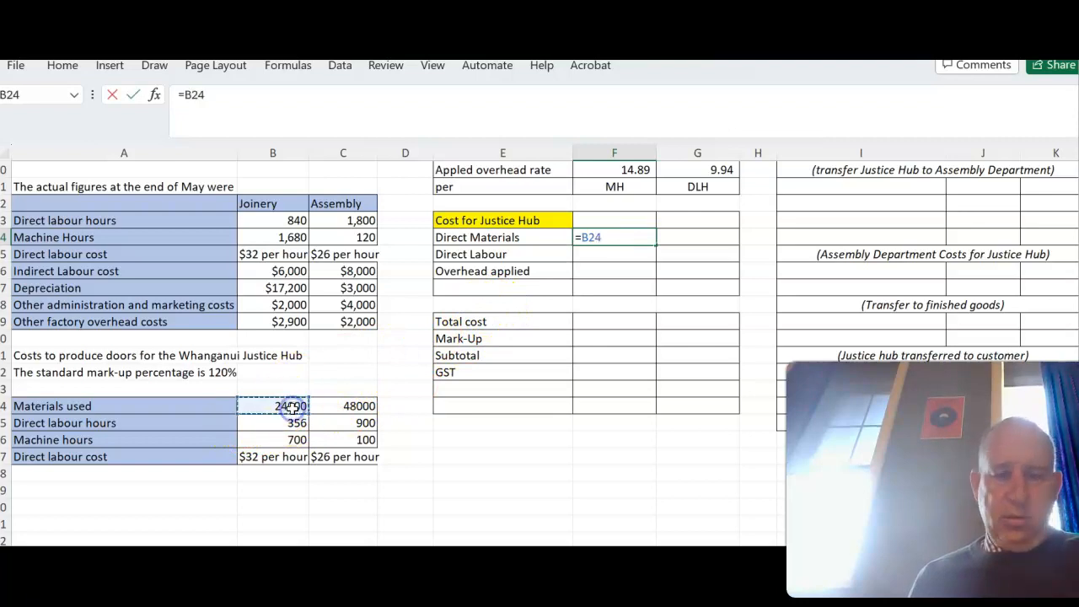
pyautogui.press('Return')
pyautogui.click(687, 236)
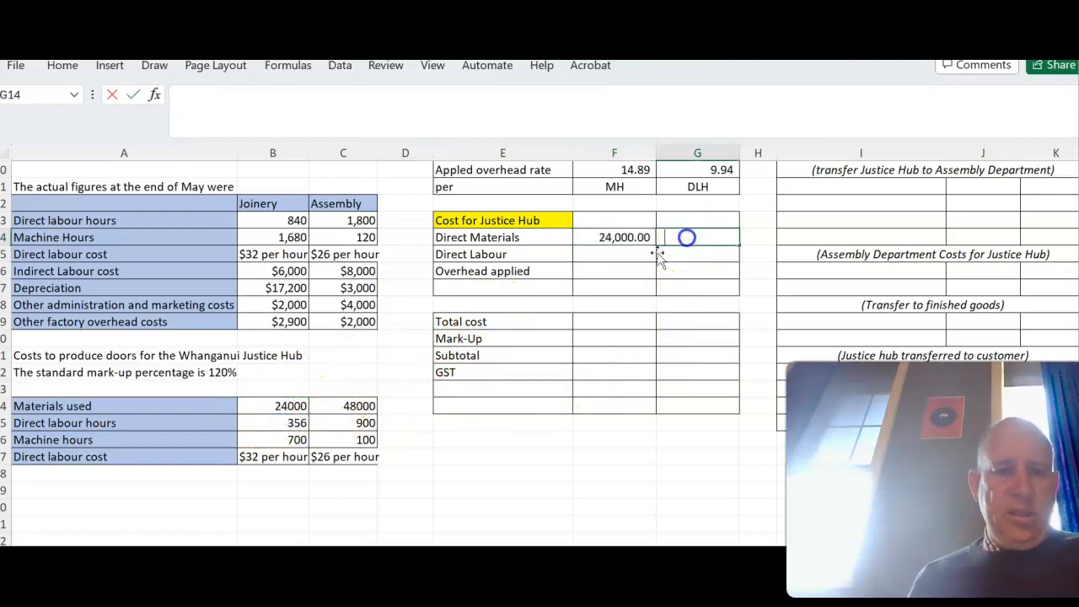
pyautogui.write('=')
pyautogui.click(362, 407)
pyautogui.press('Return')
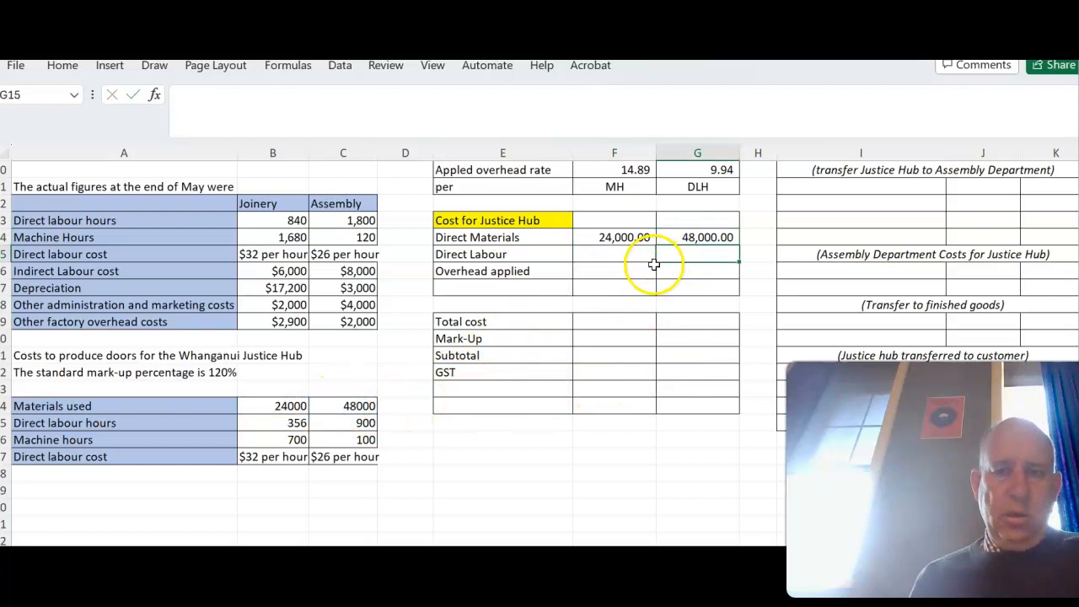
# - Calculate Joinery's Direct Labour cost for the Justice Hub in F15 as =B25*32
pyautogui.click(632, 253)
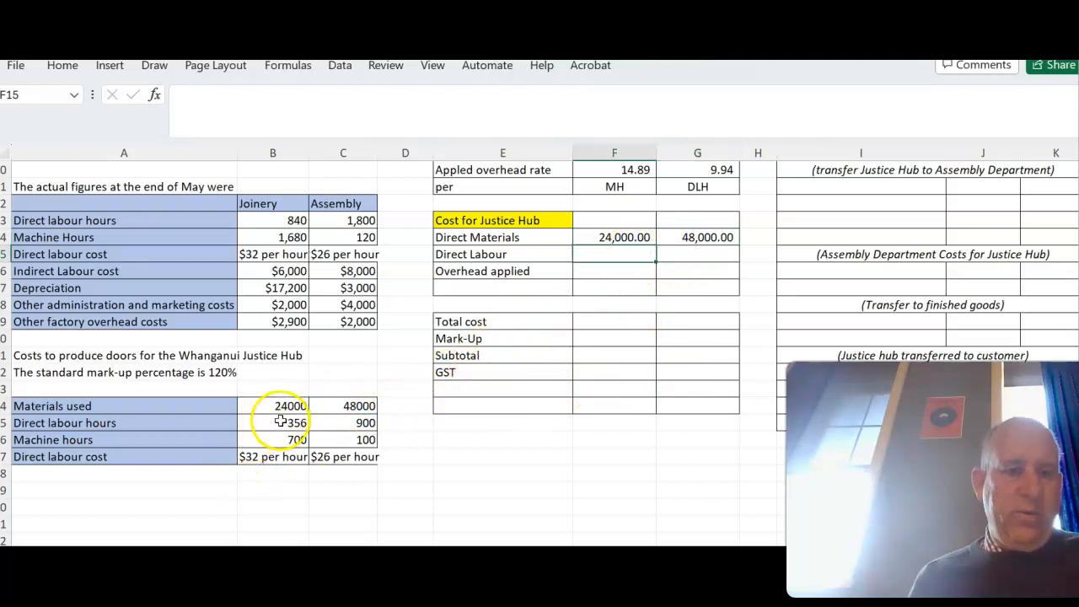
pyautogui.write('=')
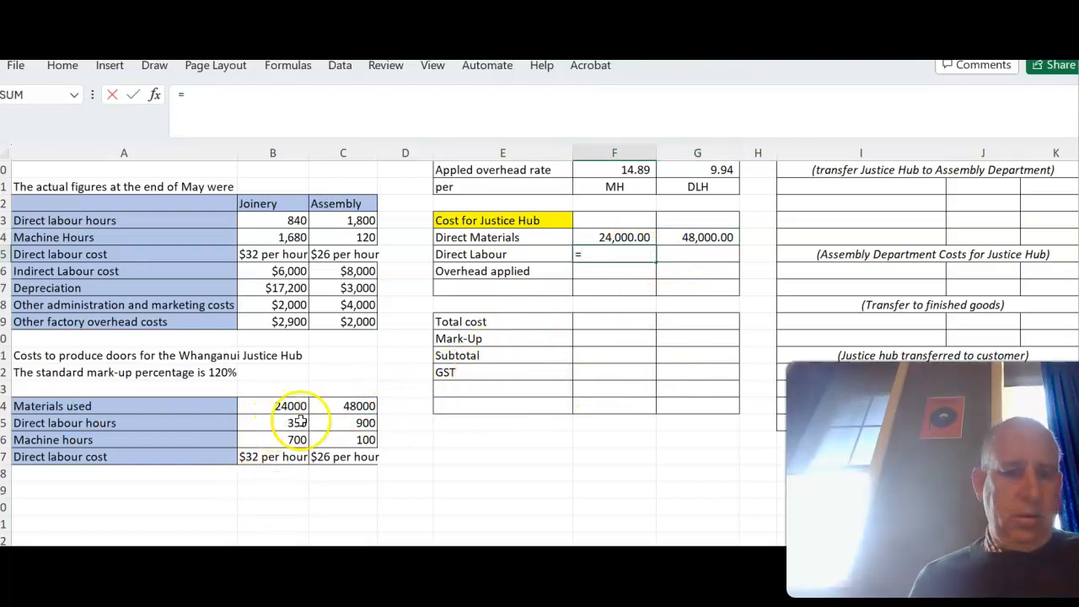
pyautogui.click(274, 425)
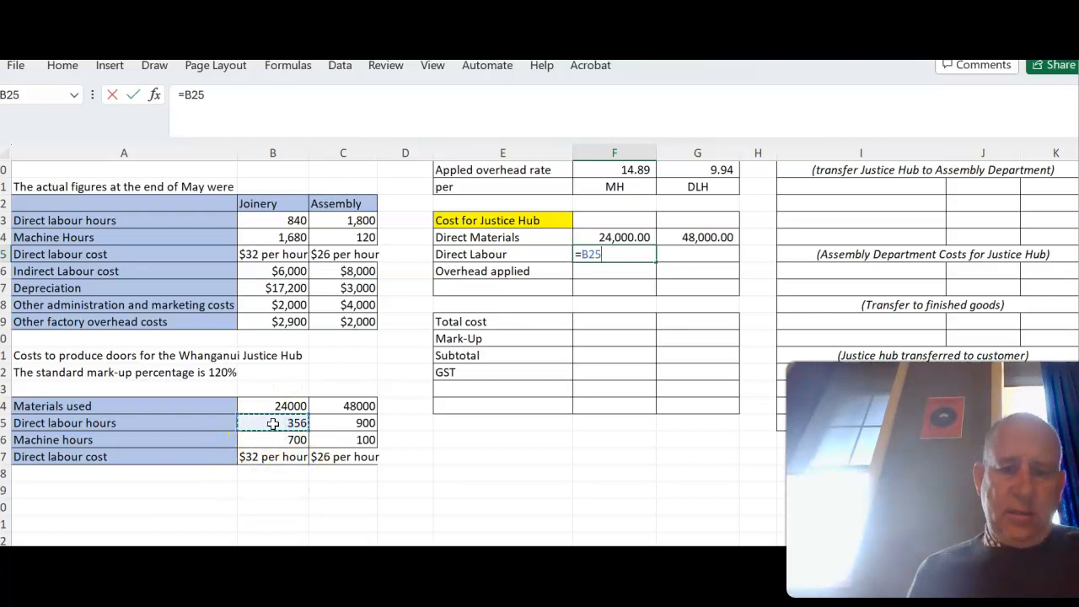
pyautogui.write('*')
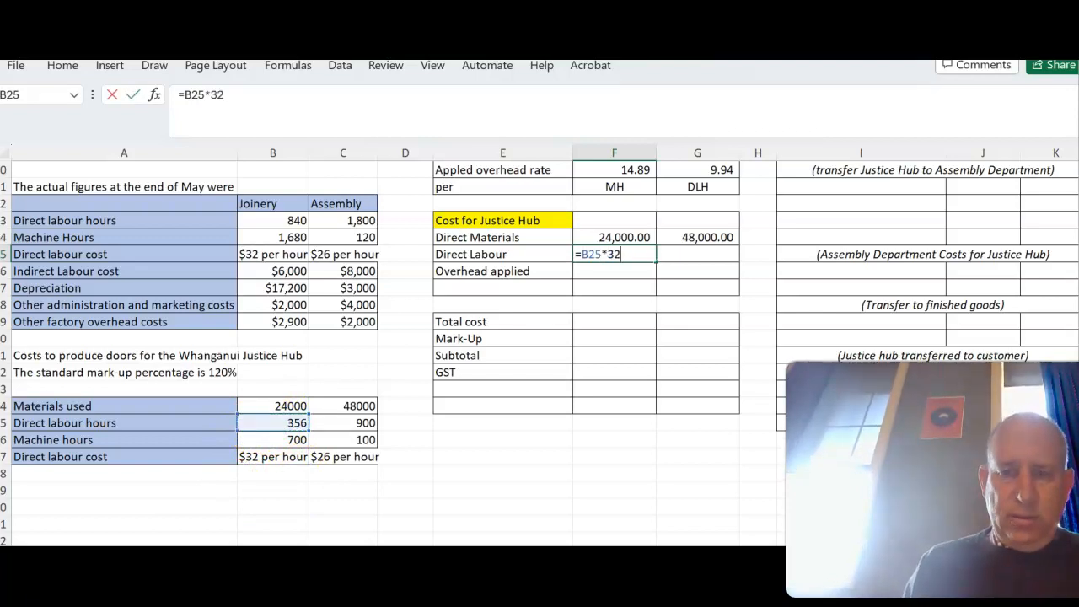
pyautogui.write('32')
pyautogui.press('Tab')
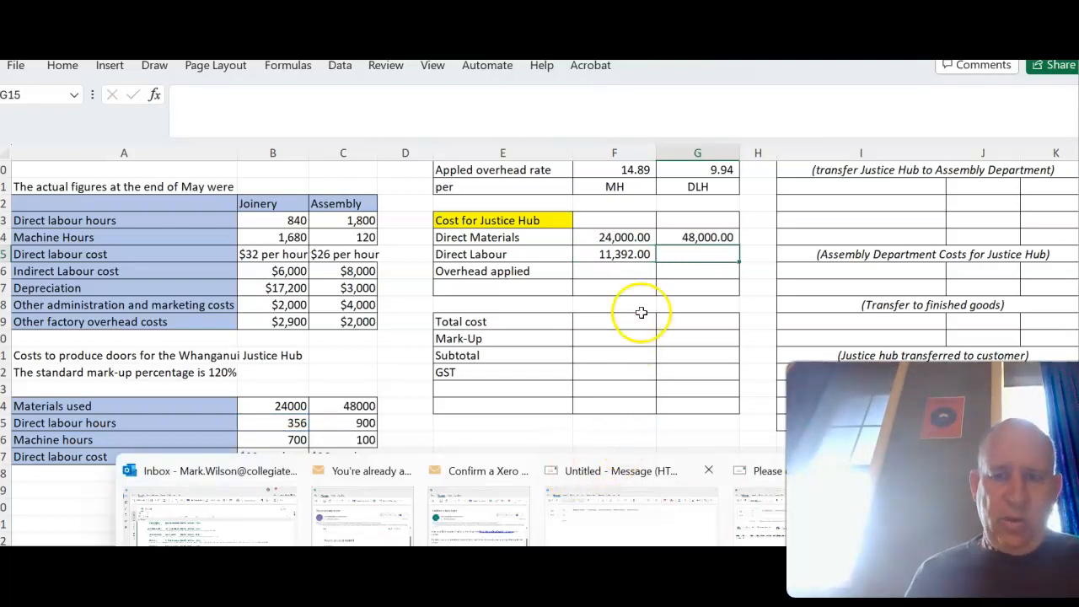
# - Calculate Assembly's Direct Labour cost in G15 by multiplying its direct labour hours in C25 by the $26 hourly rate
pyautogui.click(695, 253)
pyautogui.write('=')
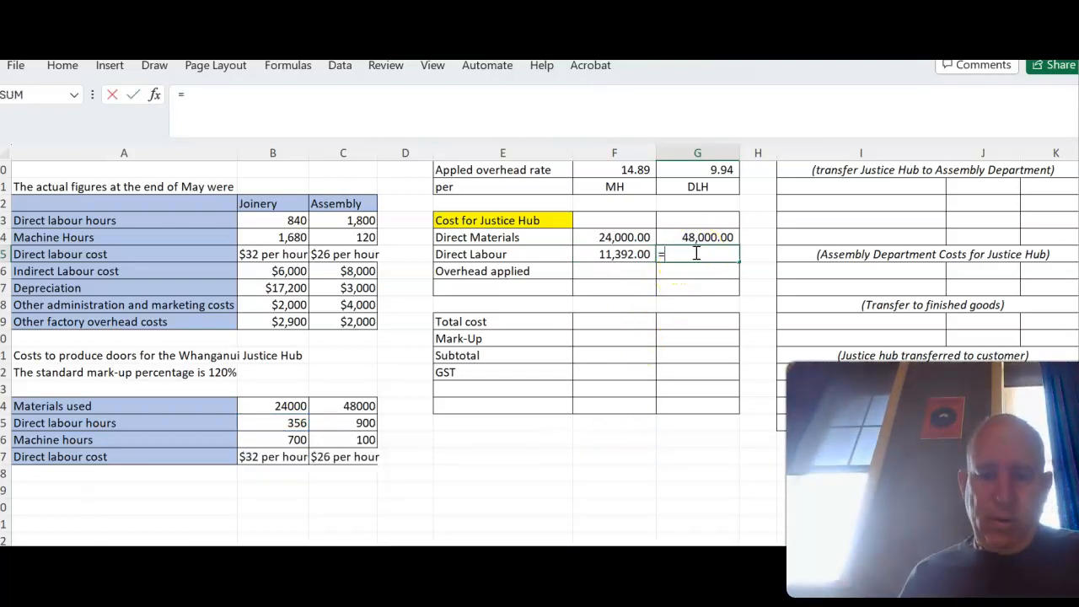
pyautogui.write('9')
pyautogui.press('BackSpace')
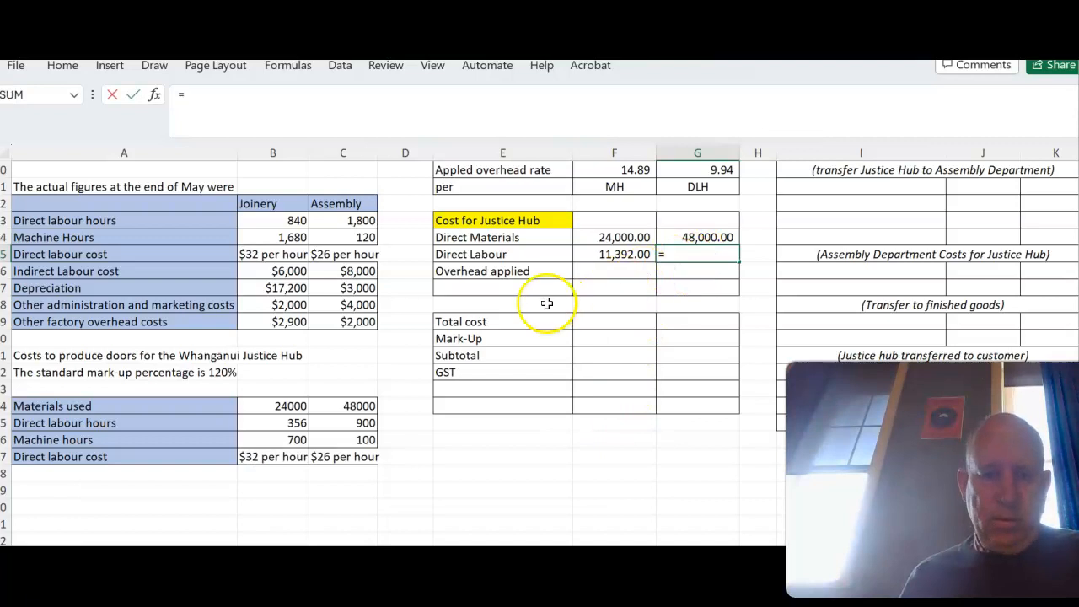
pyautogui.click(364, 424)
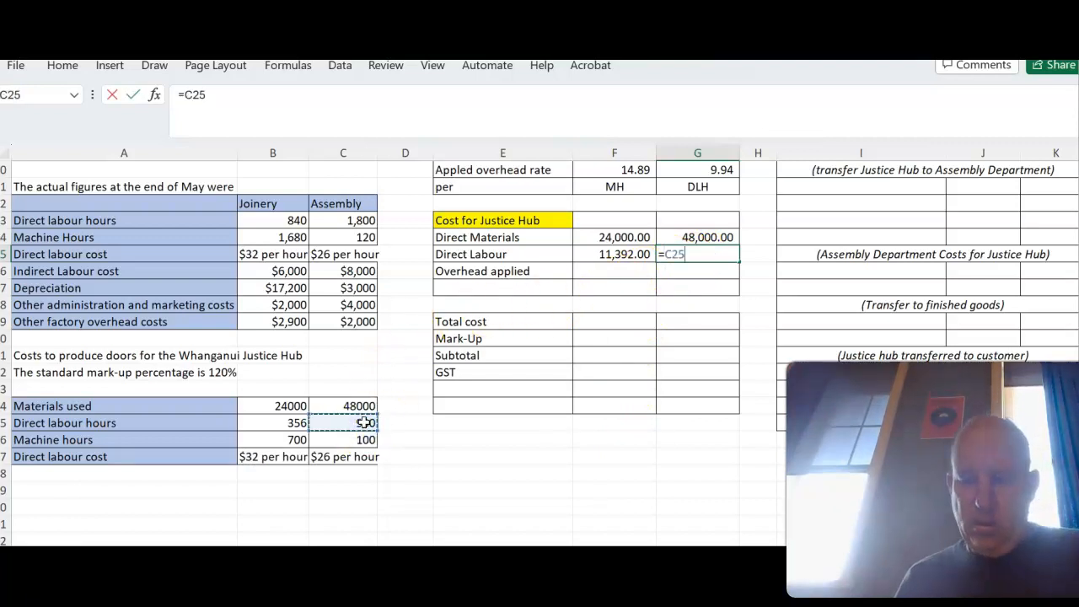
pyautogui.write('*')
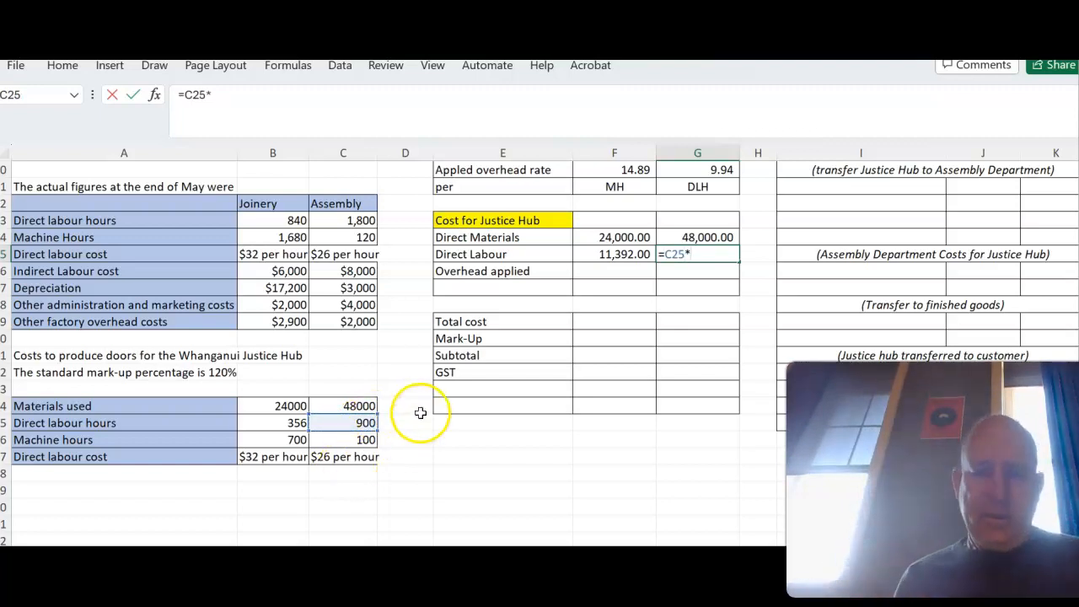
pyautogui.press('Return')
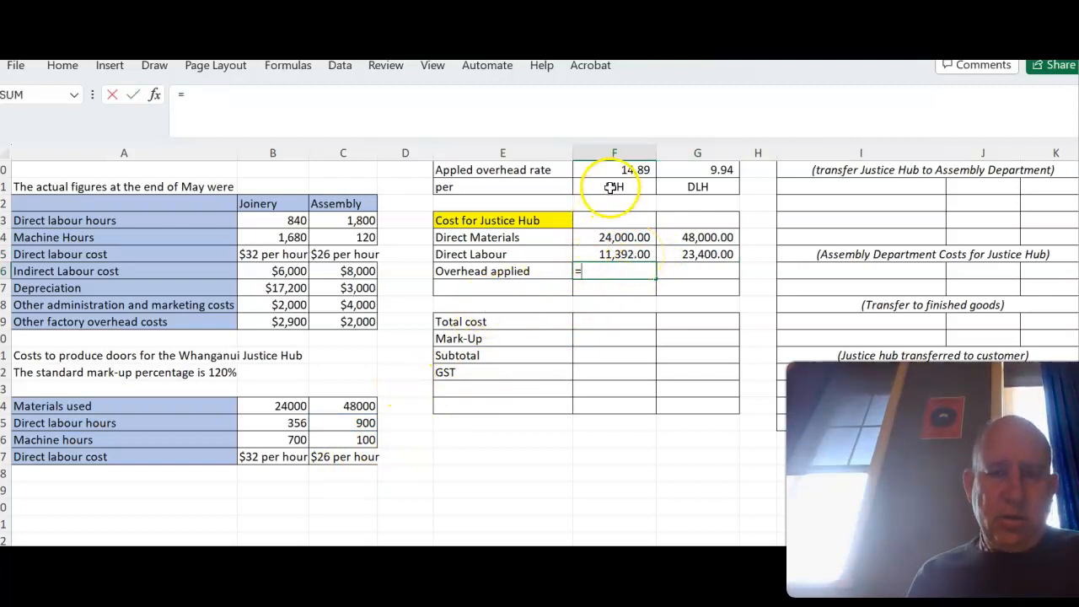
# - Calculate Overhead applied as =B26*F10 for Joinery in F16 and as C25 times G10 for Assembly in G16
pyautogui.click(301, 436)
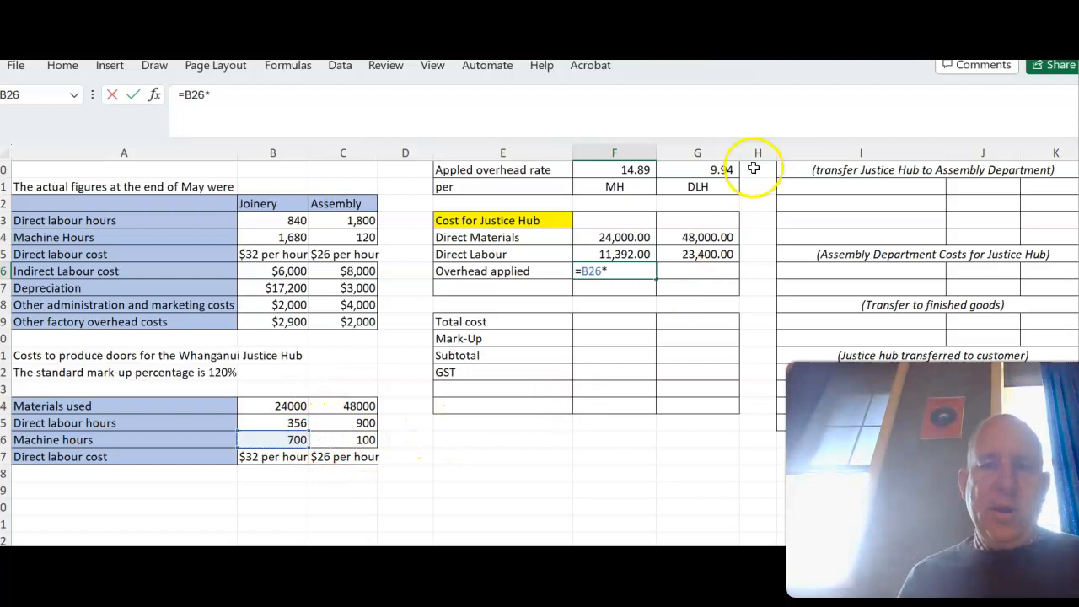
pyautogui.click(636, 171)
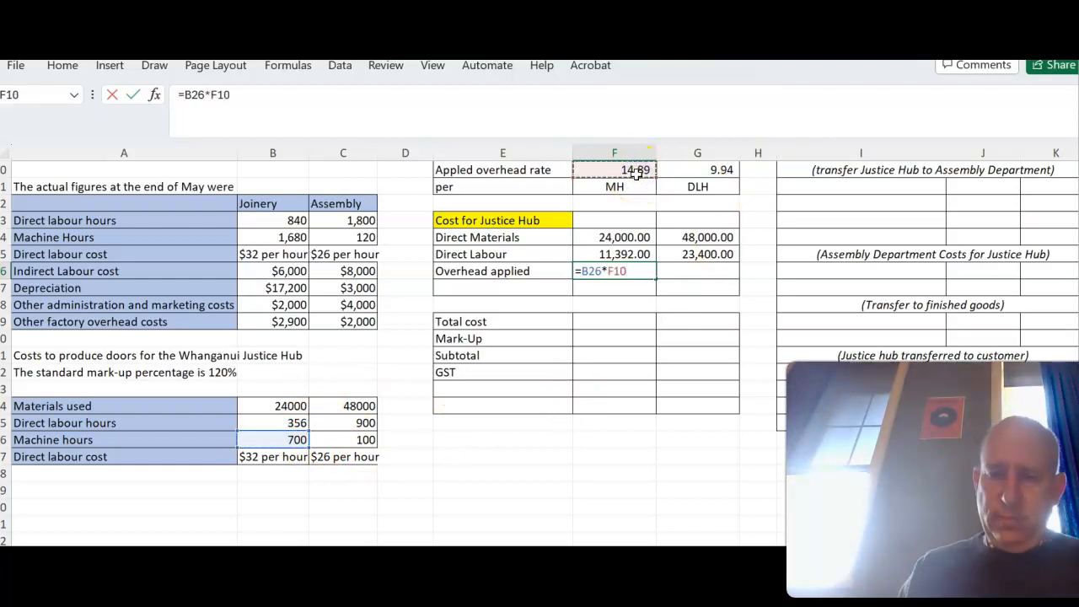
pyautogui.press('Return')
pyautogui.click(726, 269)
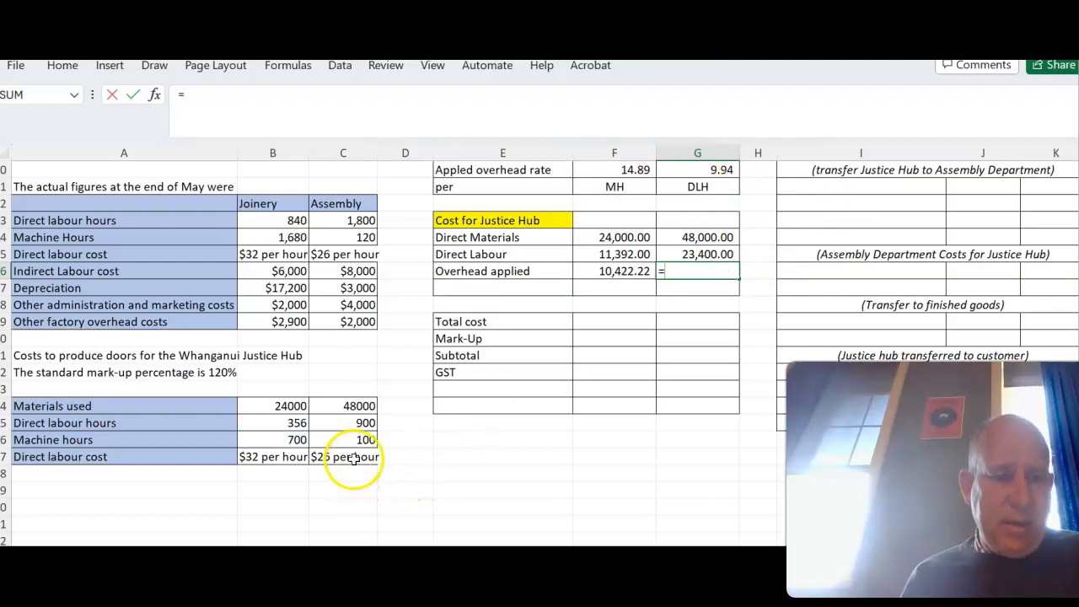
pyautogui.click(362, 422)
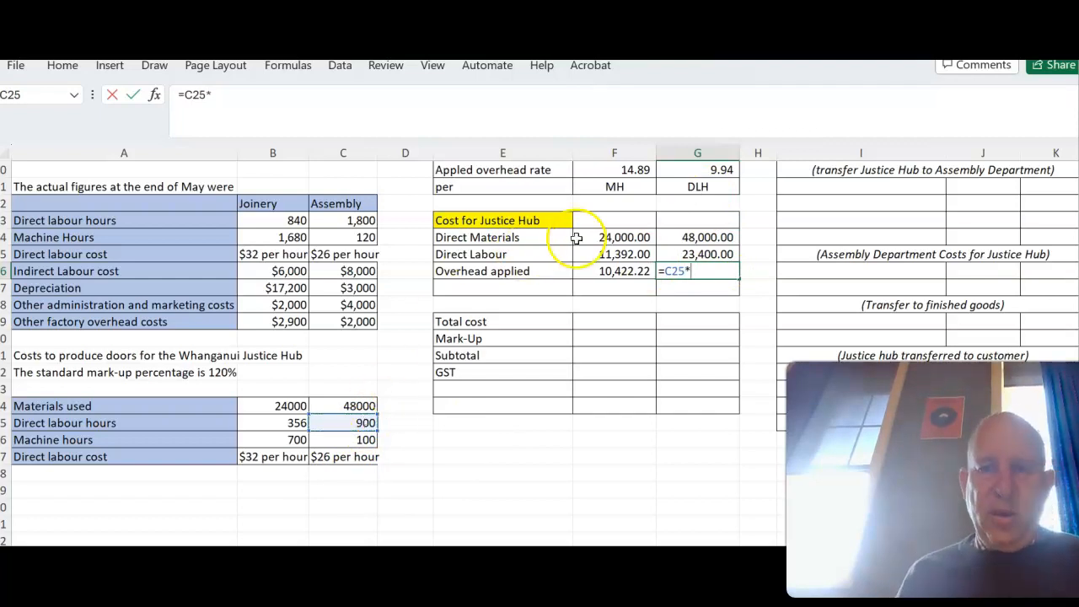
pyautogui.click(718, 170)
pyautogui.press('Return')
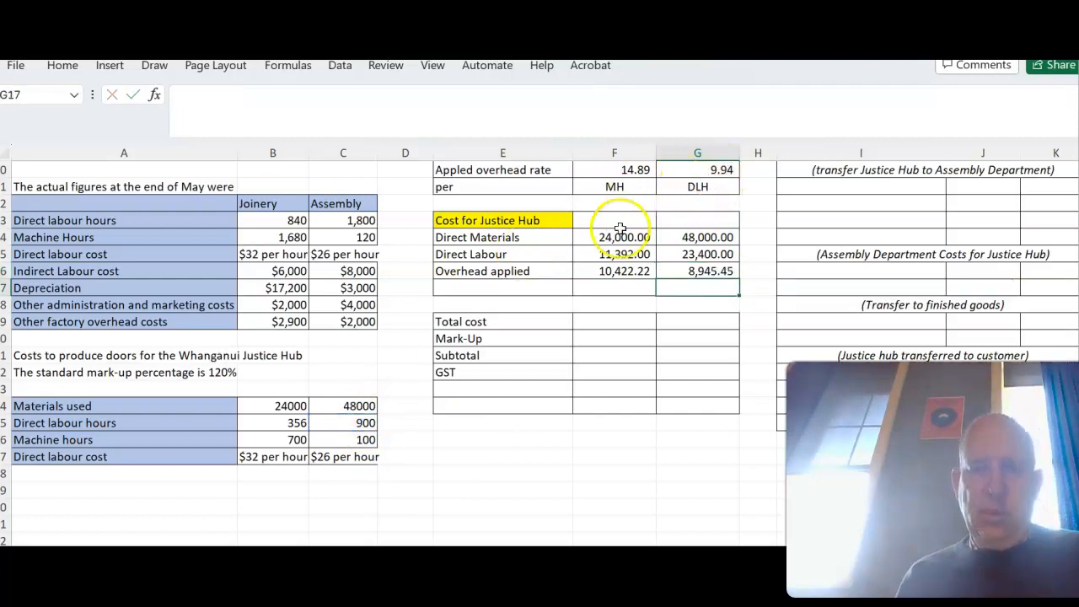
# - Total Joinery's Justice Hub costs in F17 with =SUM(F14:F16) and copy the formula across to Assembly
pyautogui.click(624, 287)
pyautogui.write('=s')
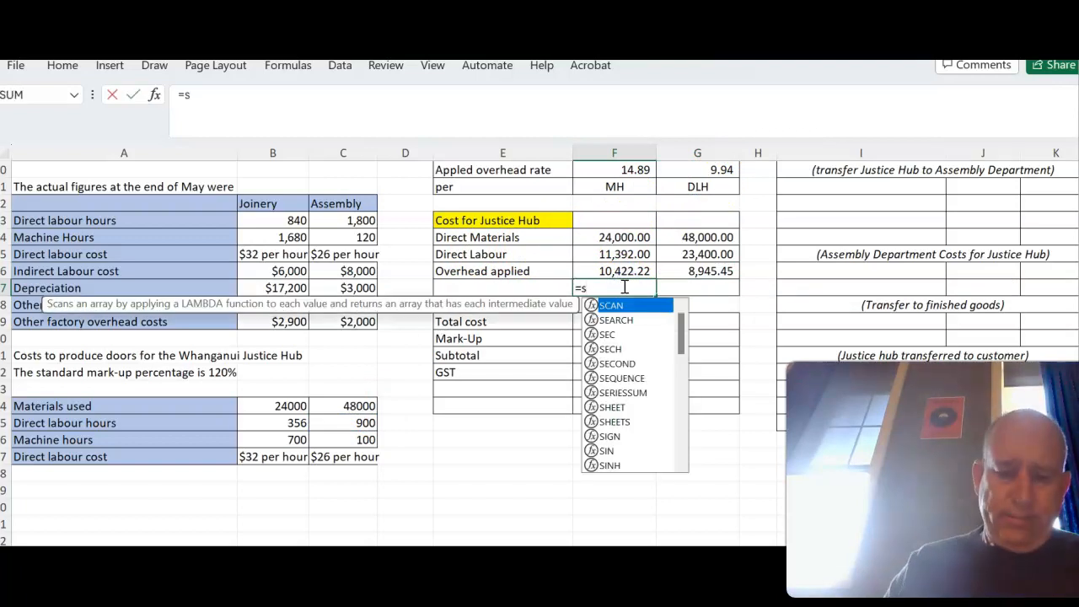
pyautogui.write('um(')
pyautogui.moveTo(624, 237); pyautogui.dragTo(628, 268)
pyautogui.write(')')
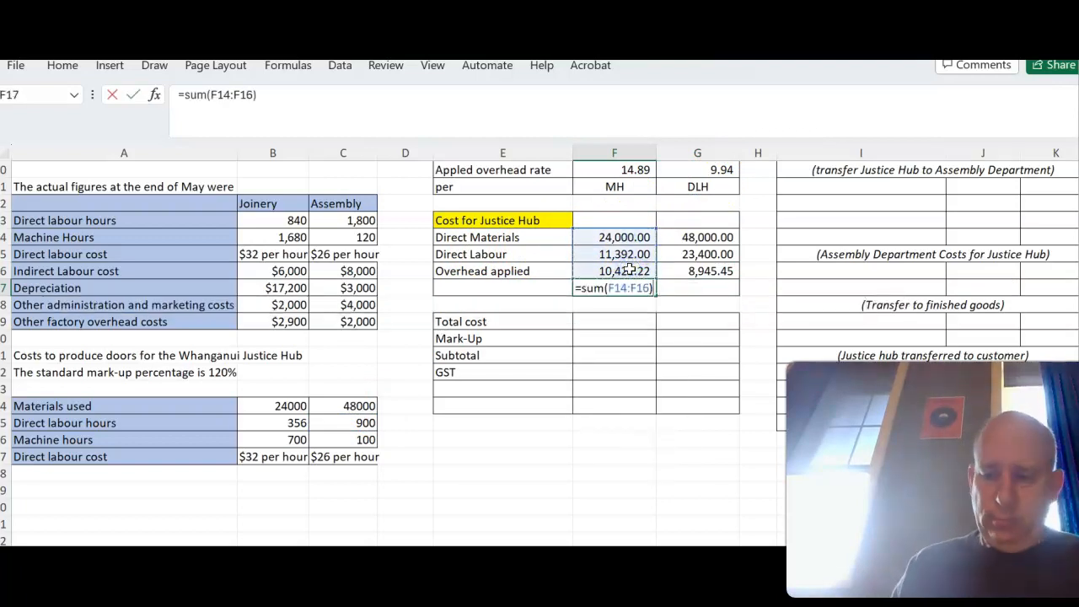
pyautogui.press('Return')
pyautogui.click(632, 287)
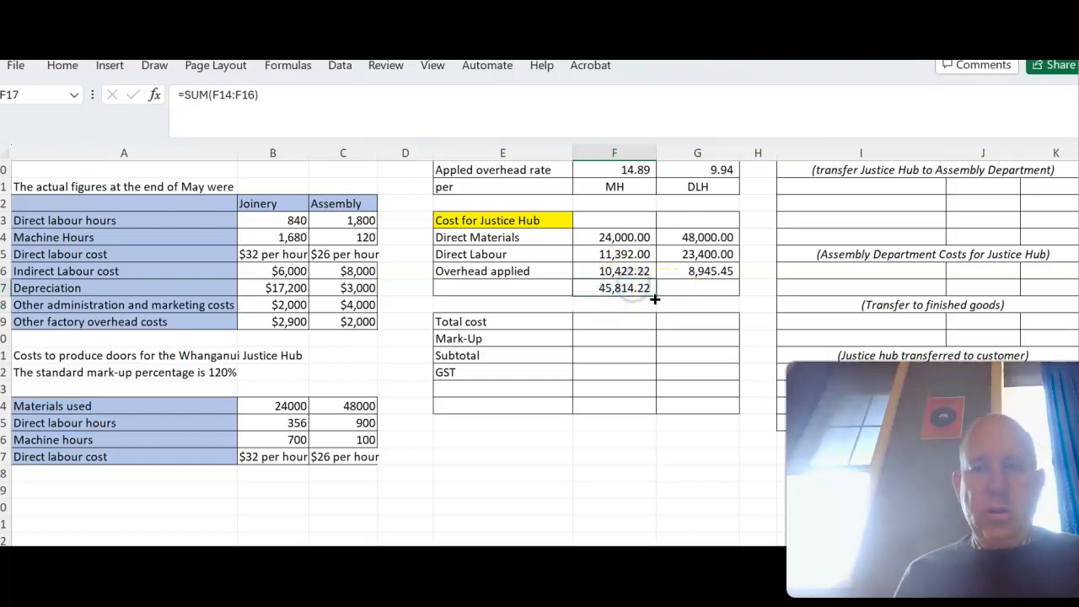
pyautogui.moveTo(657, 297); pyautogui.dragTo(721, 291)
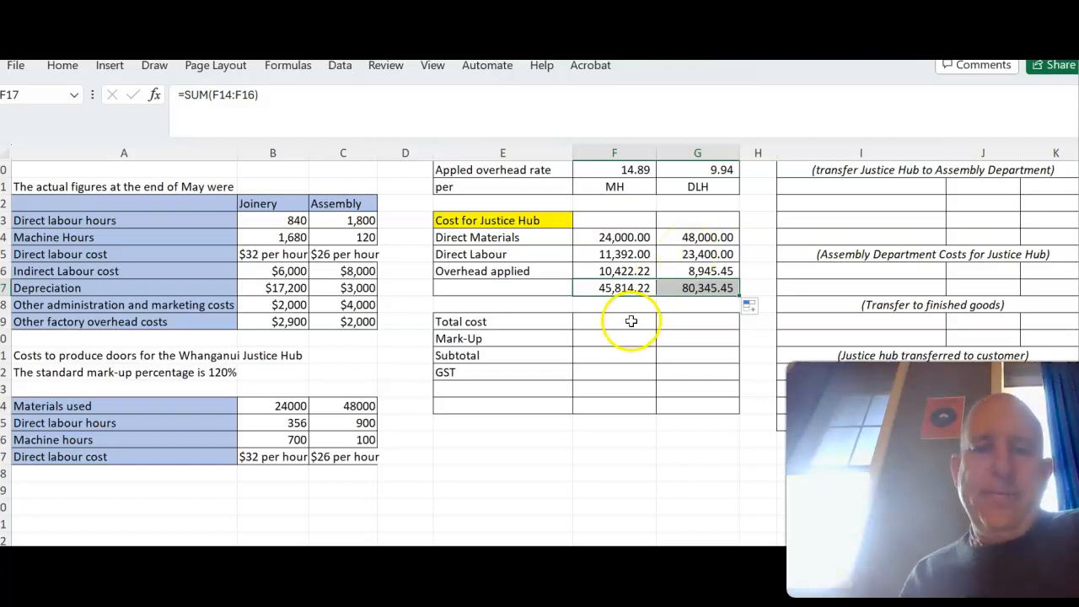
# - Calculate the Total cost in G19 by adding the Assembly total in G17 and the Joinery total in F17
pyautogui.click(692, 316)
pyautogui.write('=')
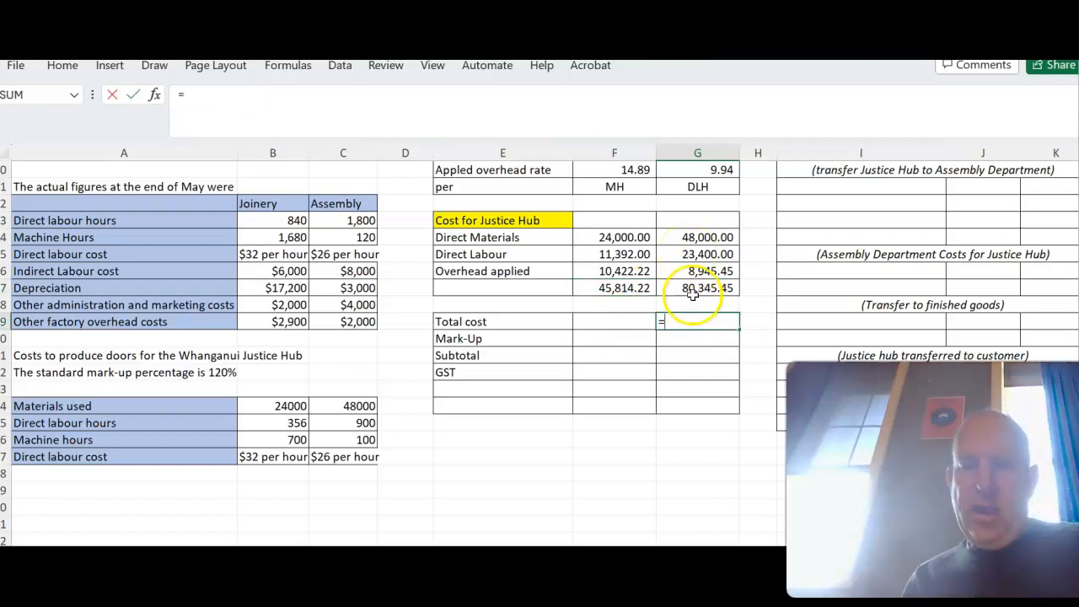
pyautogui.click(697, 287)
pyautogui.write('+')
pyautogui.click(613, 287)
pyautogui.press('Return')
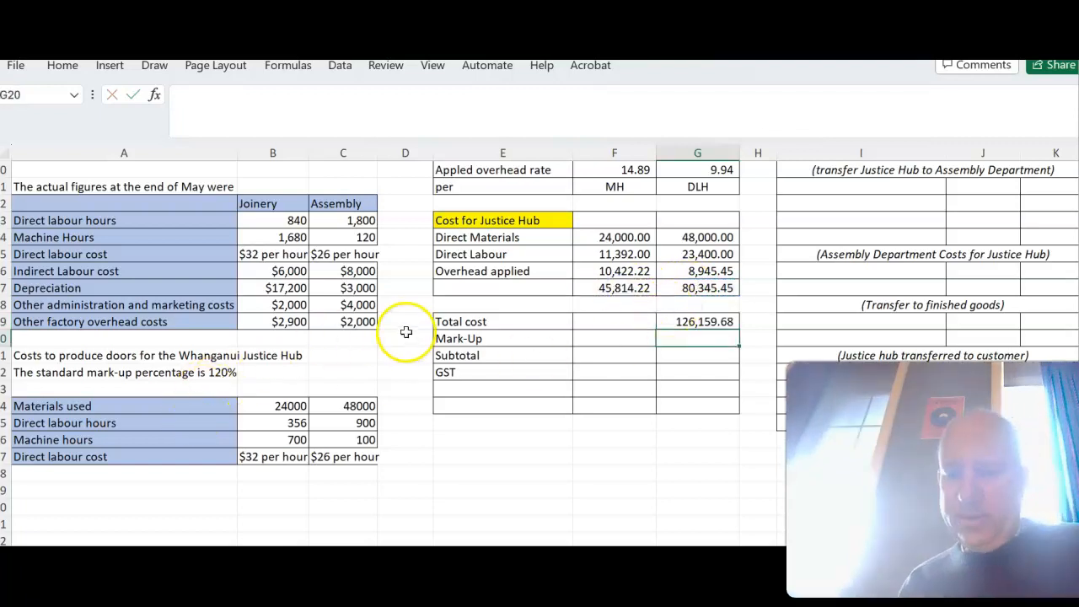
# - Calculate the Mark-Up in G20 as =G19*120%
pyautogui.write('=')
pyautogui.click(680, 321)
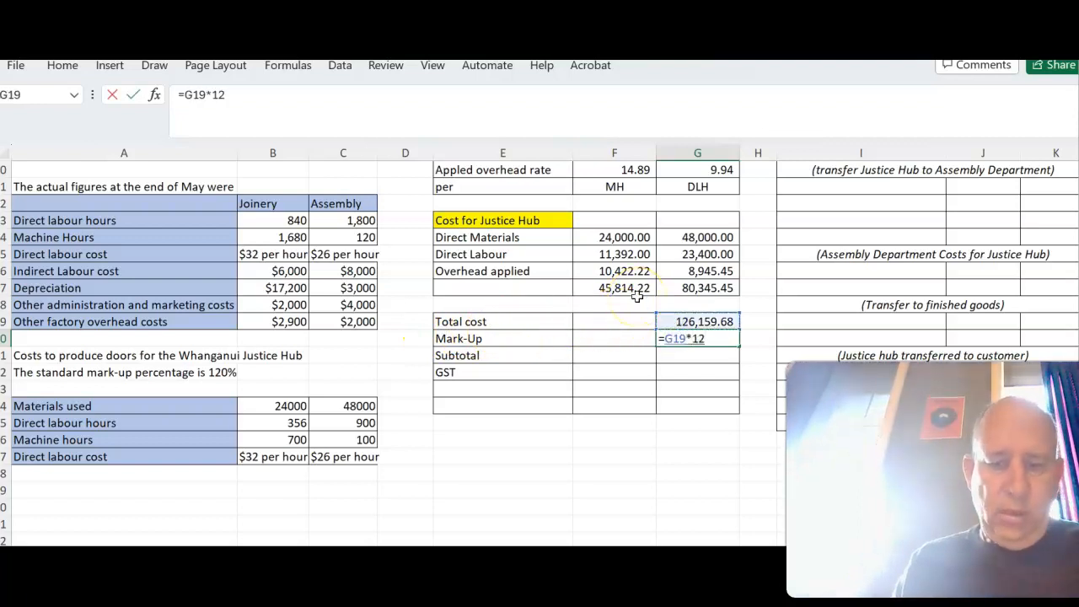
pyautogui.write('*120%')
pyautogui.press('Return')
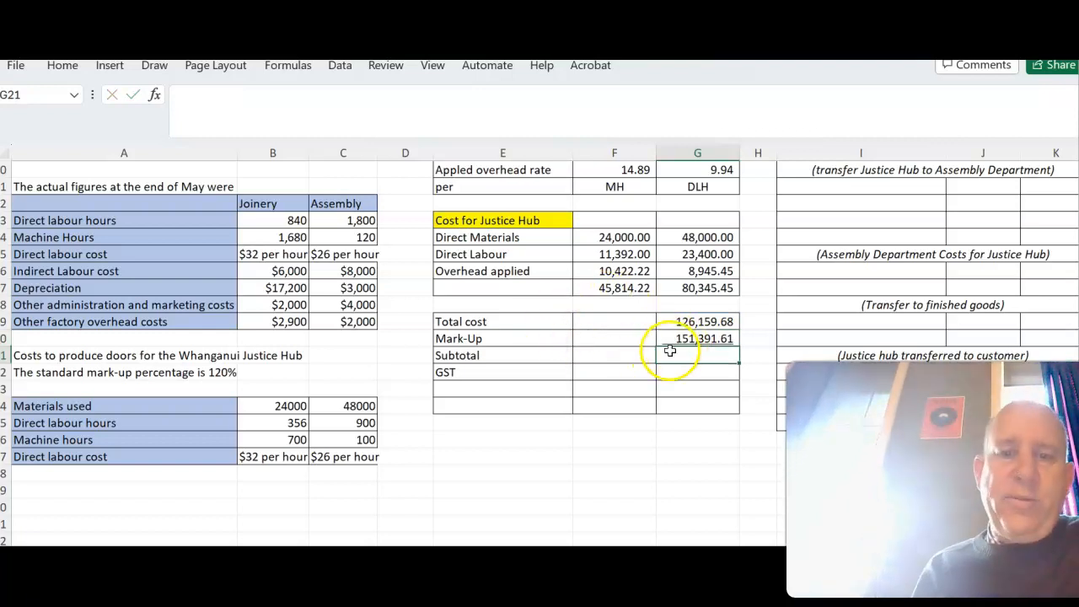
# - Calculate the Subtotal in G21 as =G19+G20
pyautogui.write('=')
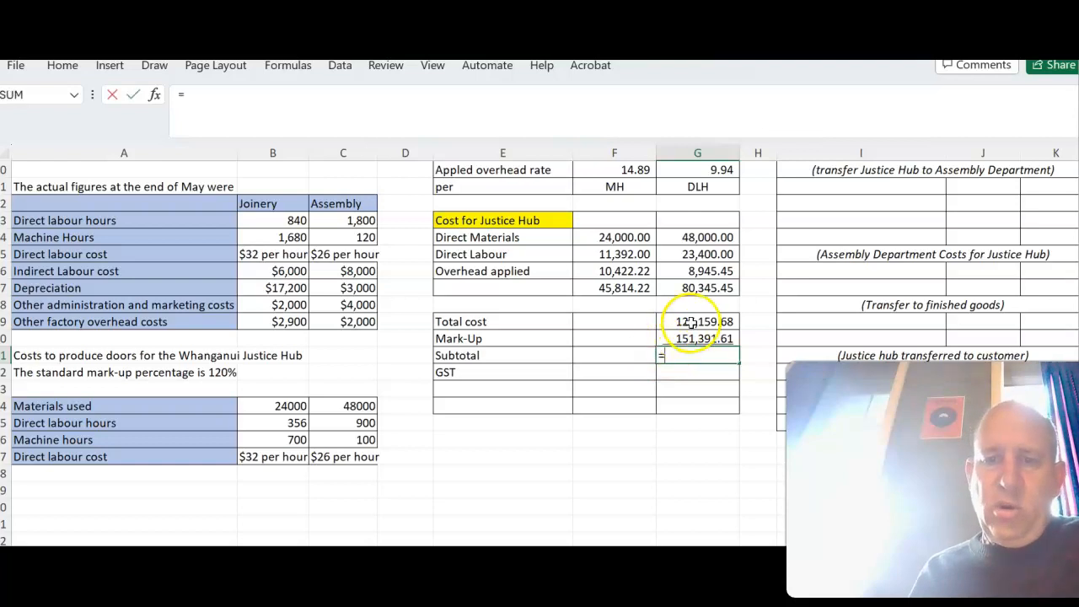
pyautogui.click(691, 322)
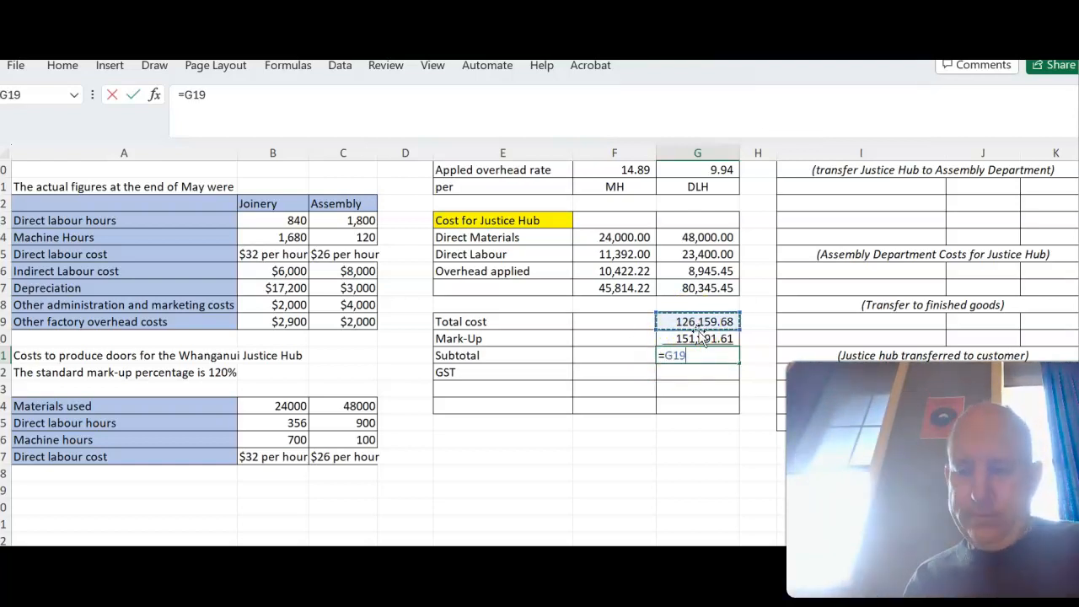
pyautogui.write('+')
pyautogui.click(700, 338)
pyautogui.press('Return')
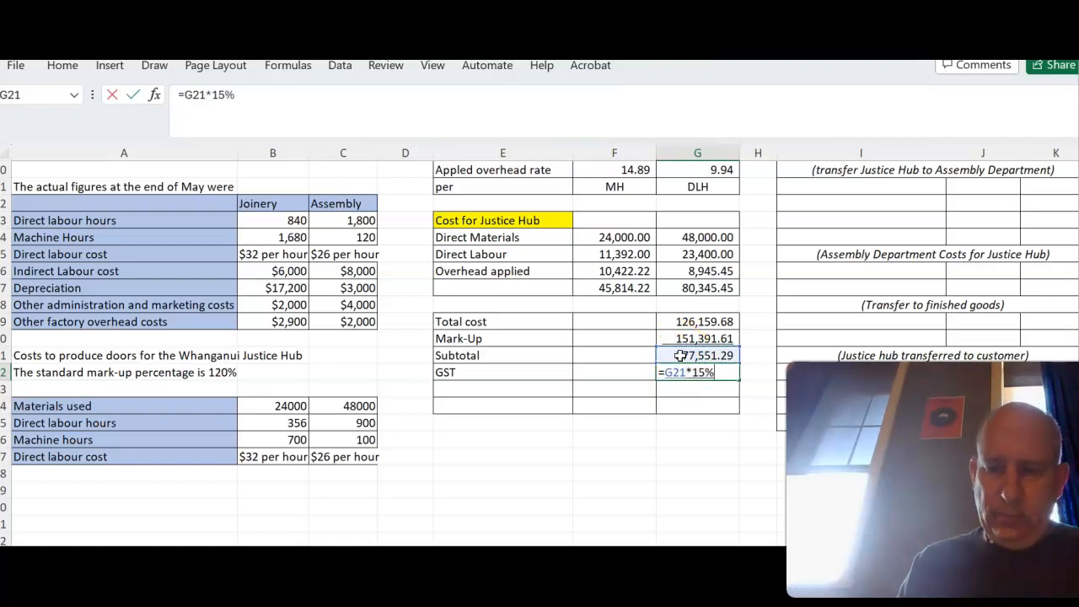
# - Calculate GST as =G21*15% in G22 and add it to the Subtotal with =G21+G22 in G23
pyautogui.press('Return')
pyautogui.write('=')
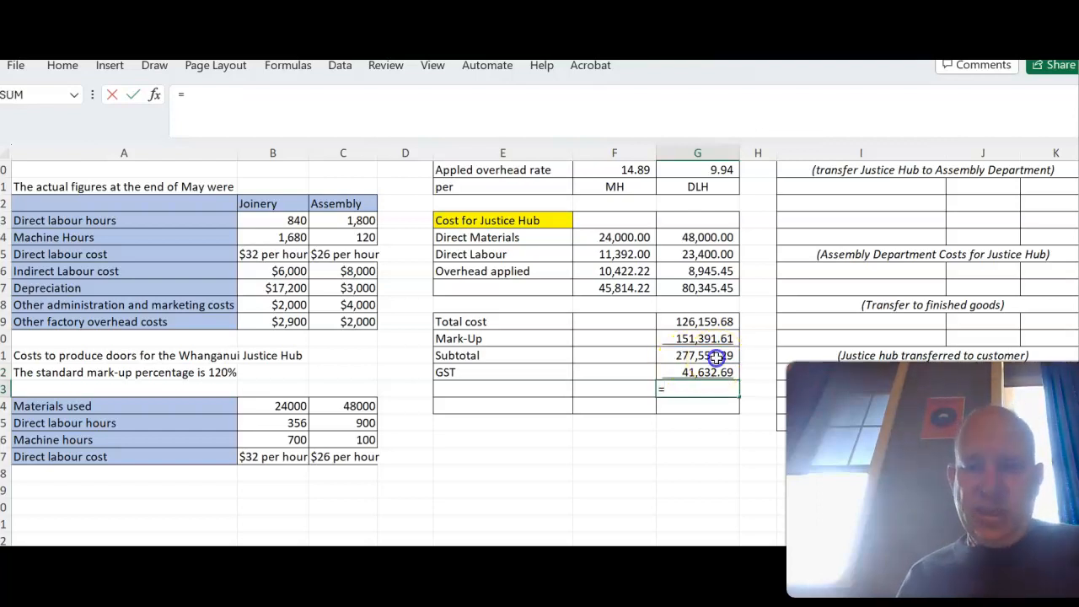
pyautogui.click(708, 356)
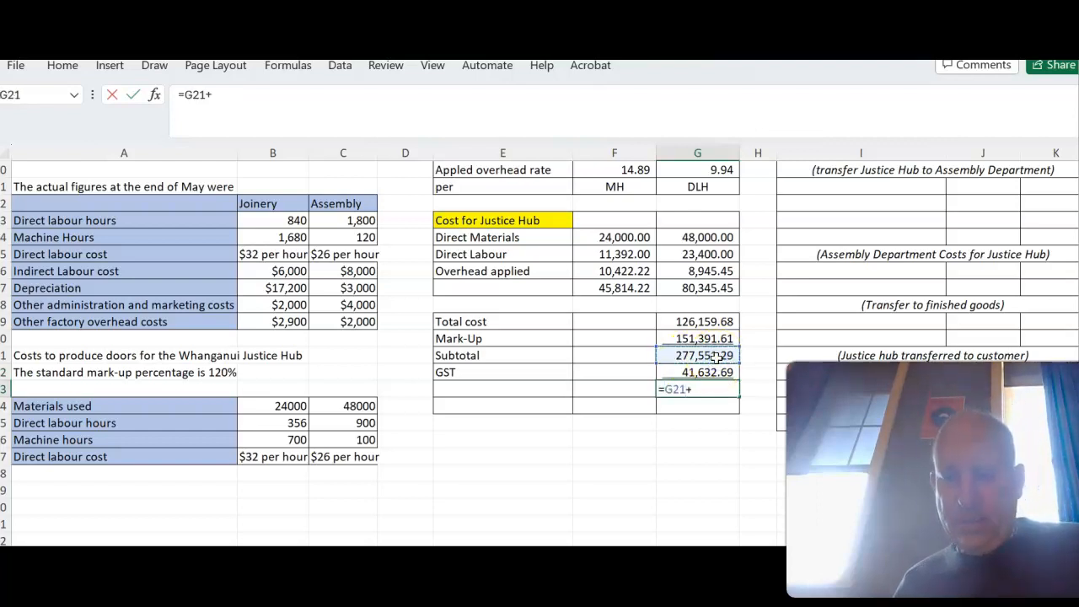
pyautogui.write('+')
pyautogui.click(709, 372)
pyautogui.press('Return')
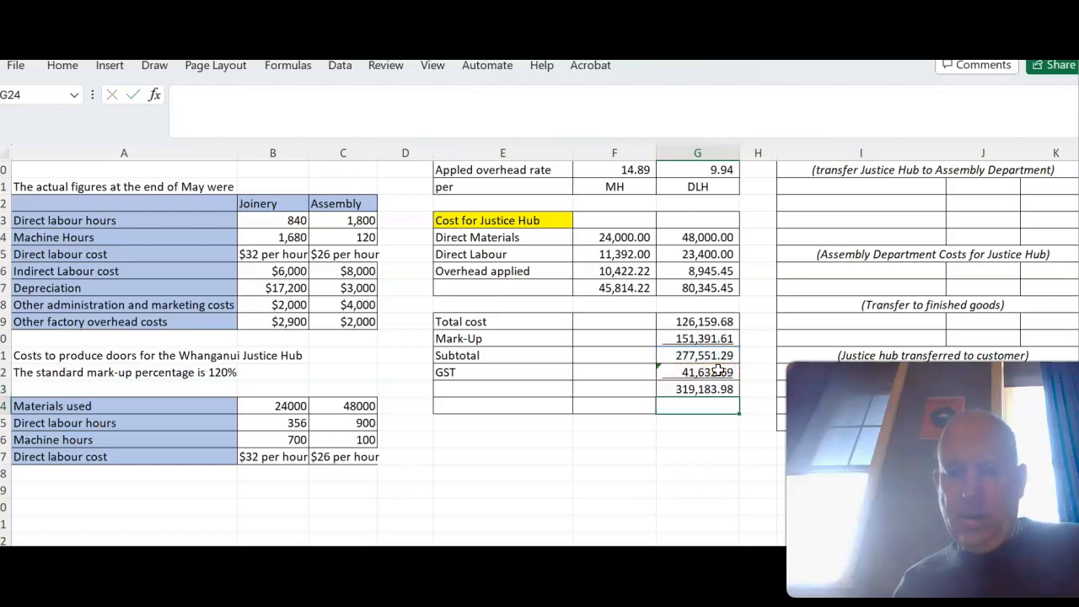
pyautogui.click(712, 356)
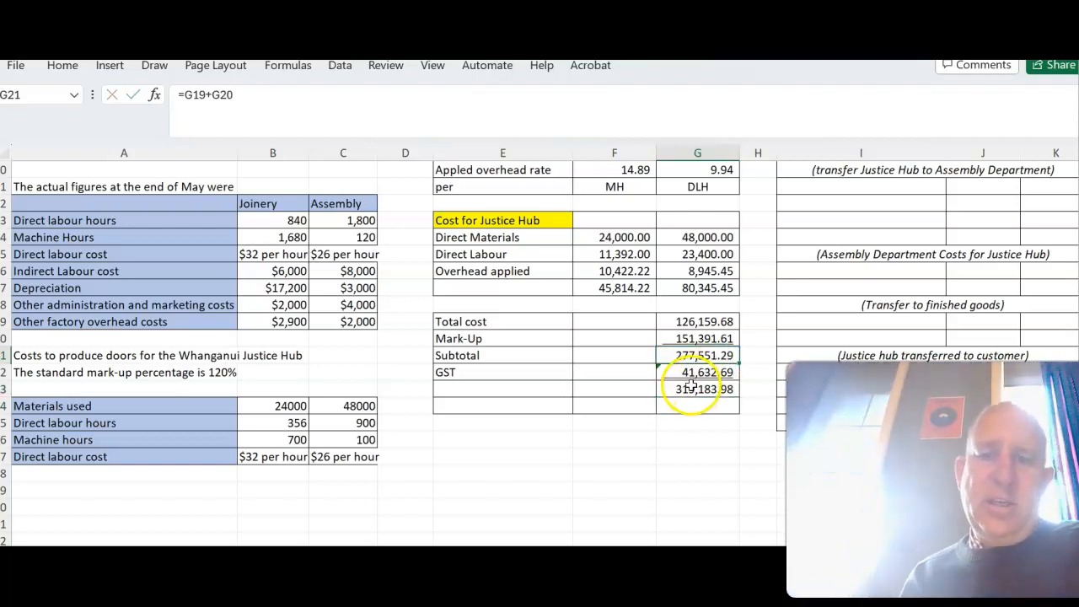
# - Enter the account name "Work in Progress - Joinery" in I3 as the first Justice Hub journal entry
pyautogui.scroll(3, 664, 376)
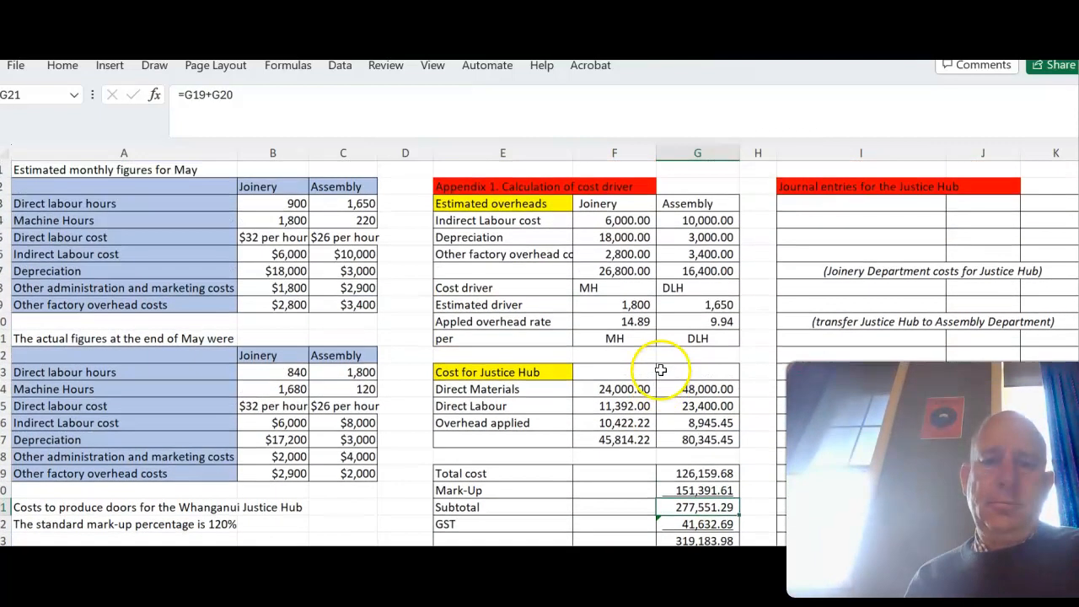
pyautogui.hscroll(2, 663, 364)
pyautogui.hscroll(2, 663, 364)
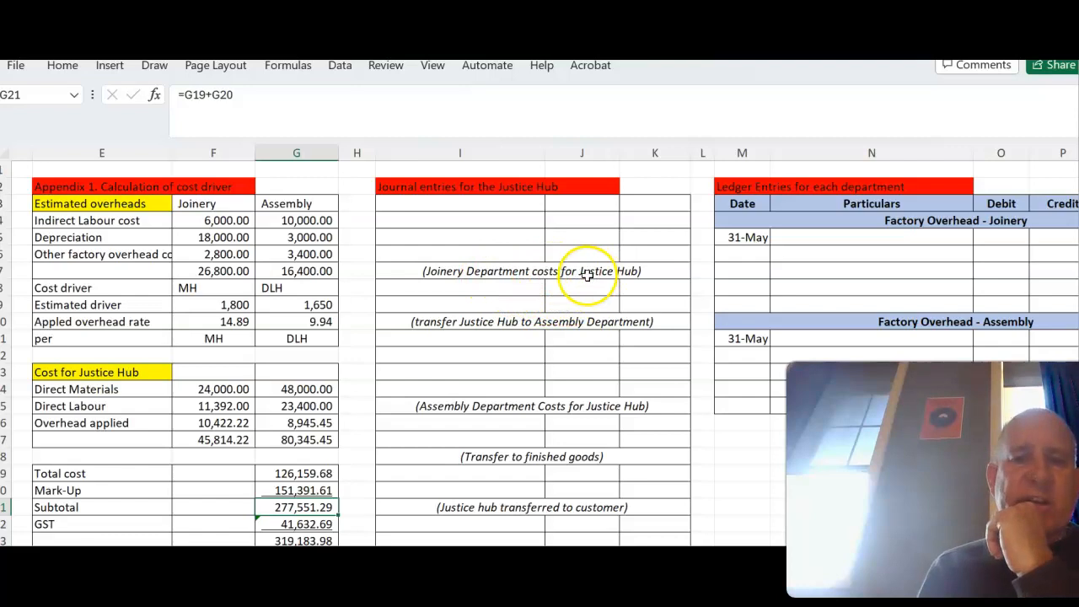
pyautogui.click(452, 206)
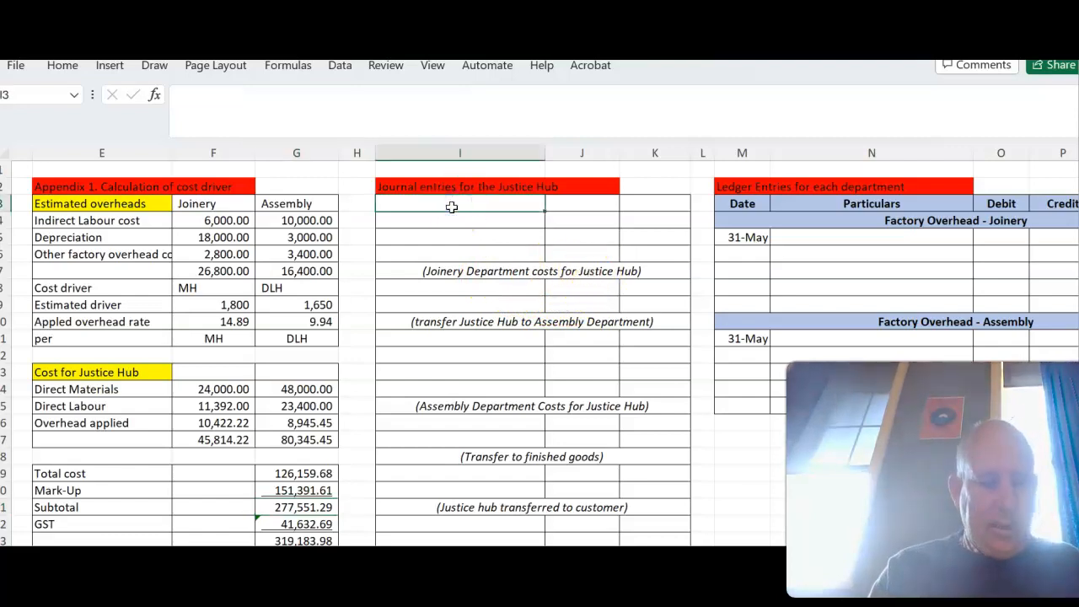
pyautogui.write('W')
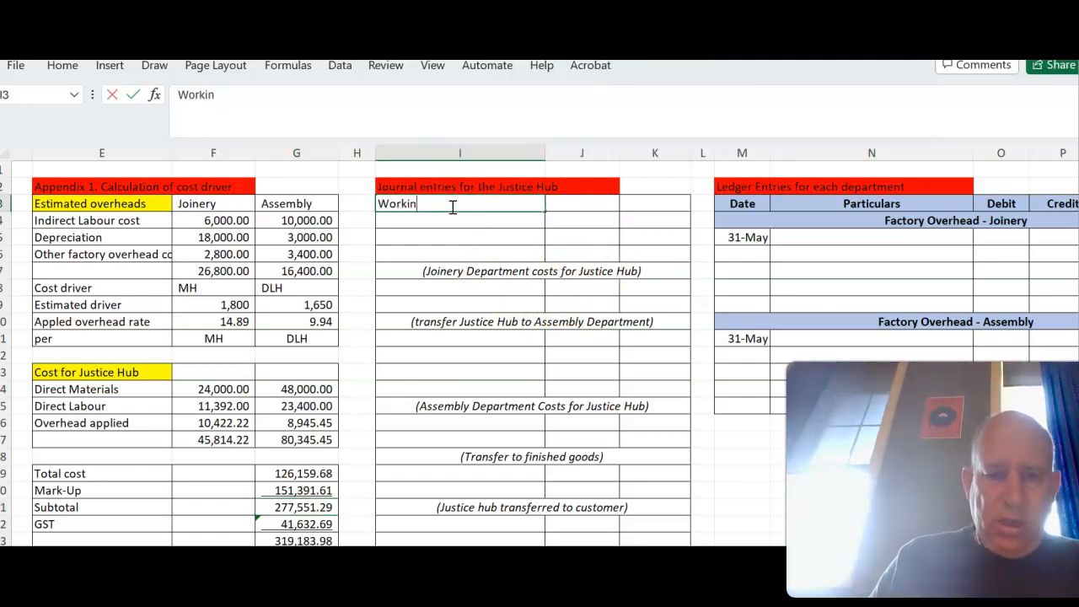
pyautogui.write('ork in Progress -')
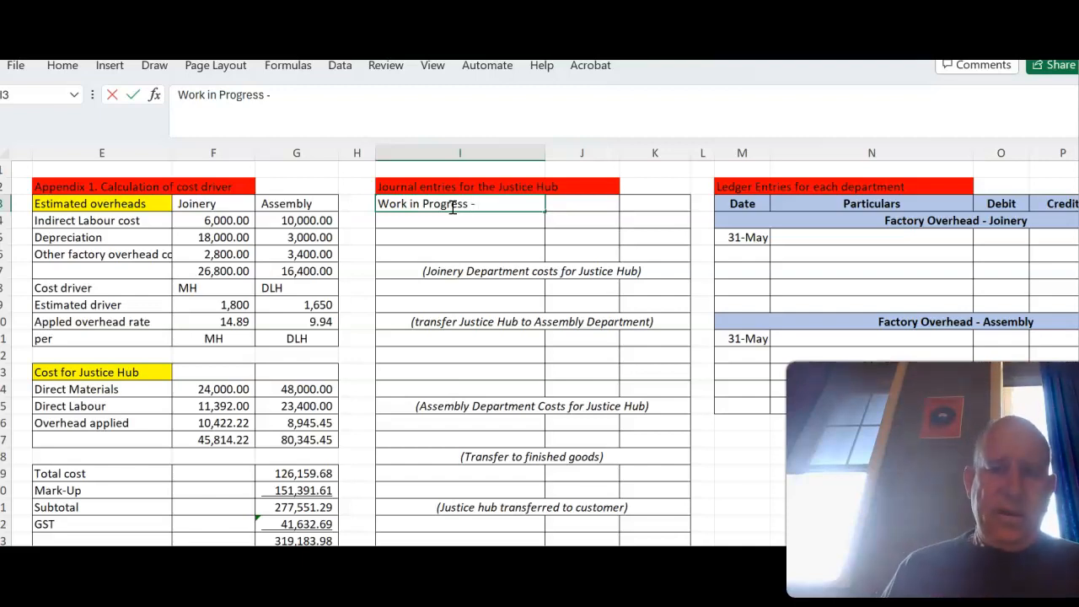
pyautogui.click(511, 207)
pyautogui.write('Joinery')
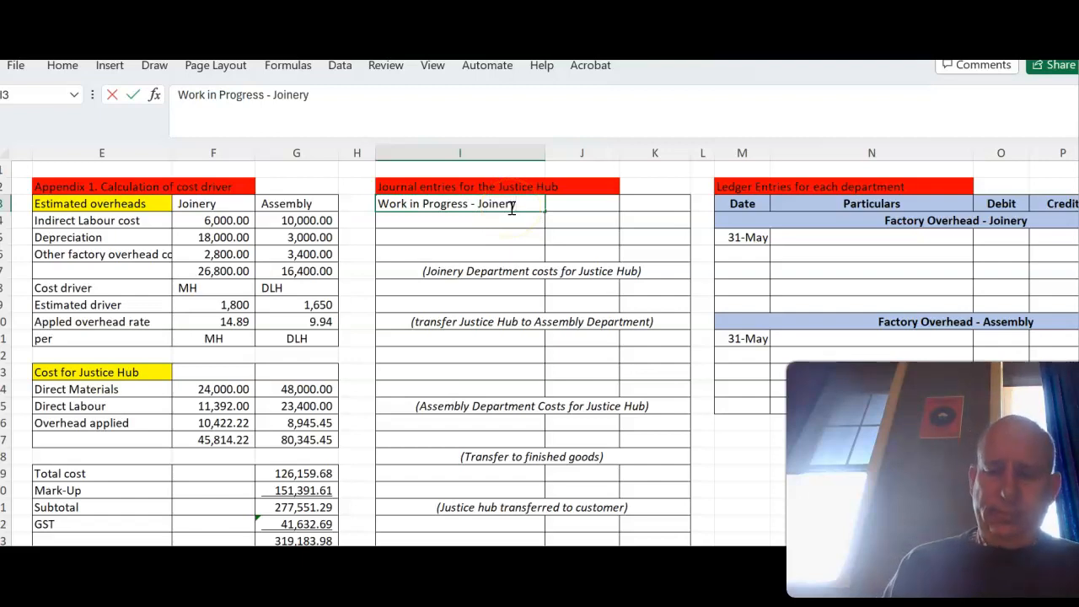
# - Debit Work in Progress - Joinery in J3 with the Joinery total cost, using =F17
pyautogui.click(595, 203)
pyautogui.write('=')
pyautogui.click(228, 441)
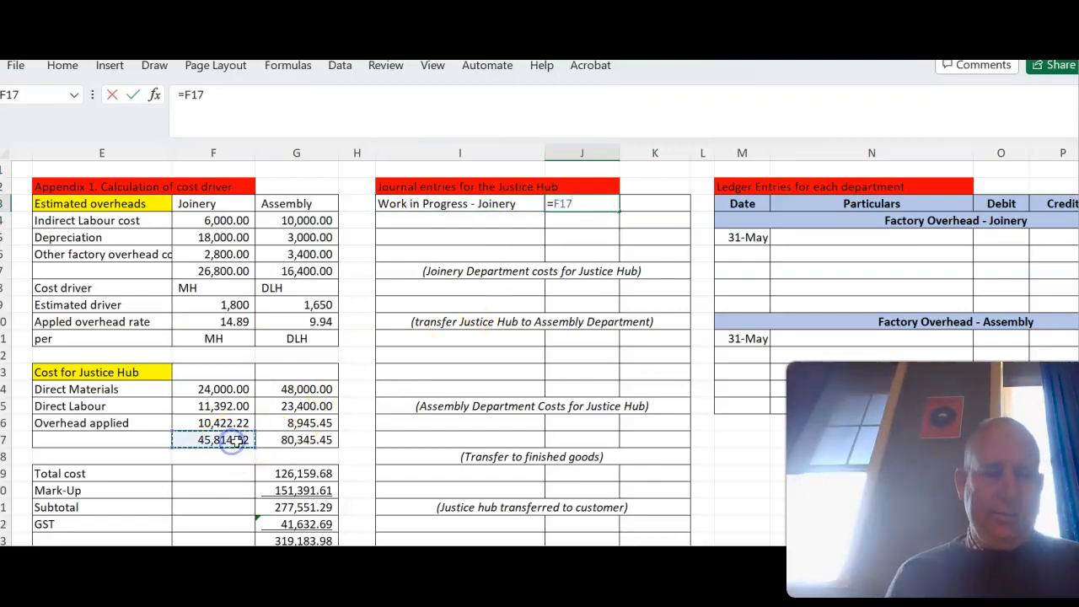
pyautogui.press('Return')
# - Enter an indented "Raw Materials" line in I4 and credit it in K4 with =F14
pyautogui.click(433, 224)
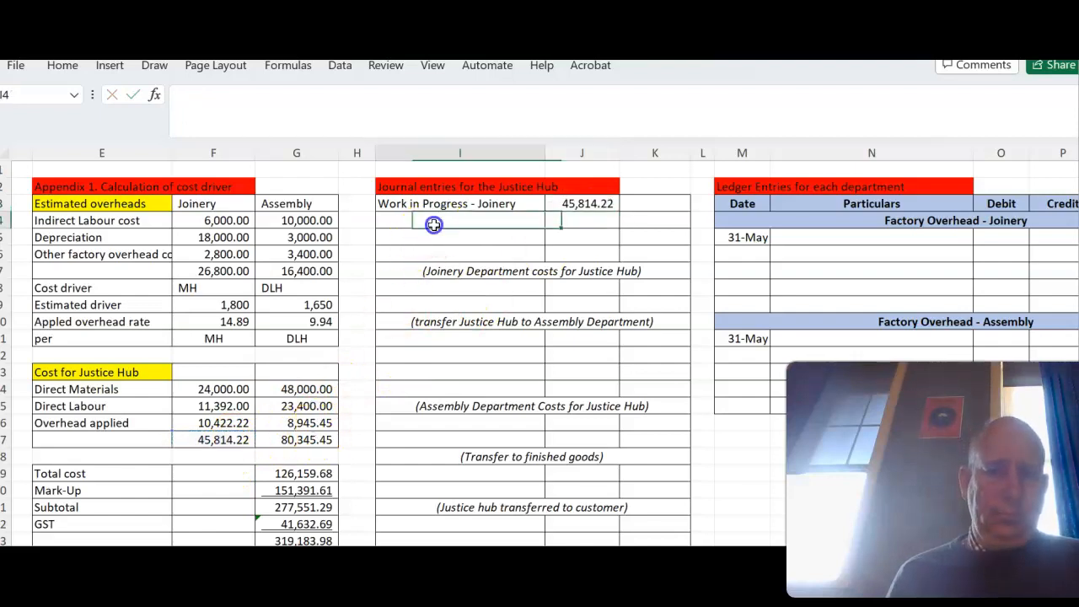
pyautogui.doubleClick(435, 222)
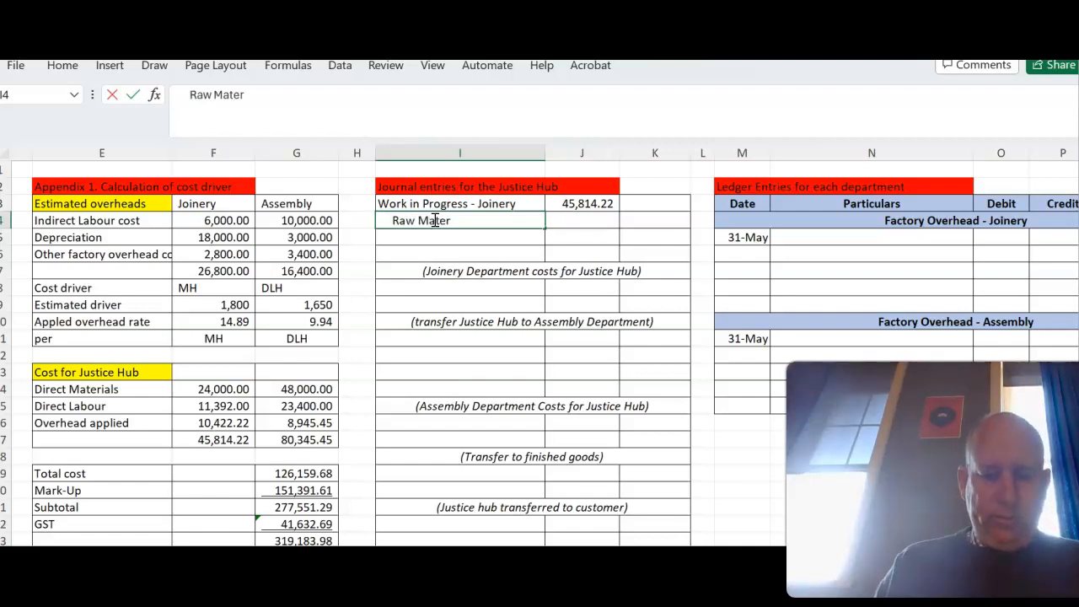
pyautogui.press('Tab')
pyautogui.press('Tab')
pyautogui.write('=')
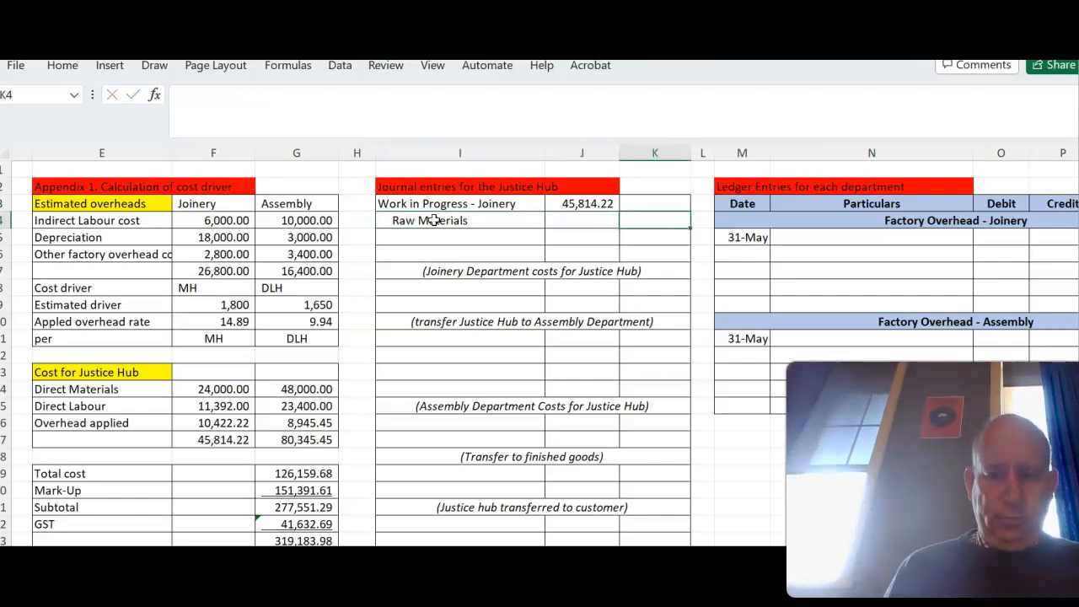
pyautogui.click(224, 389)
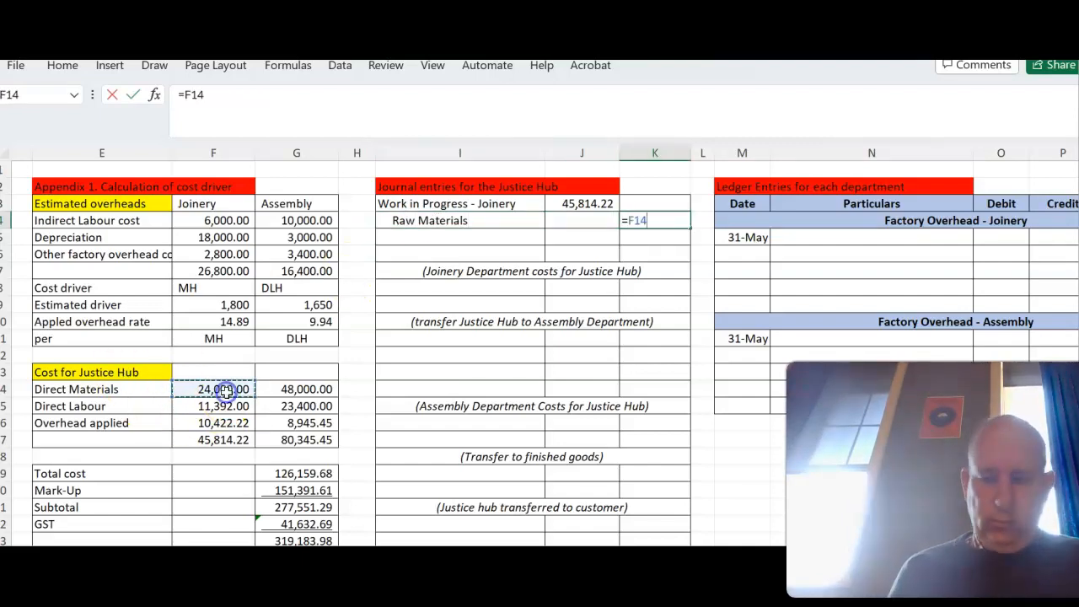
pyautogui.press('Return')
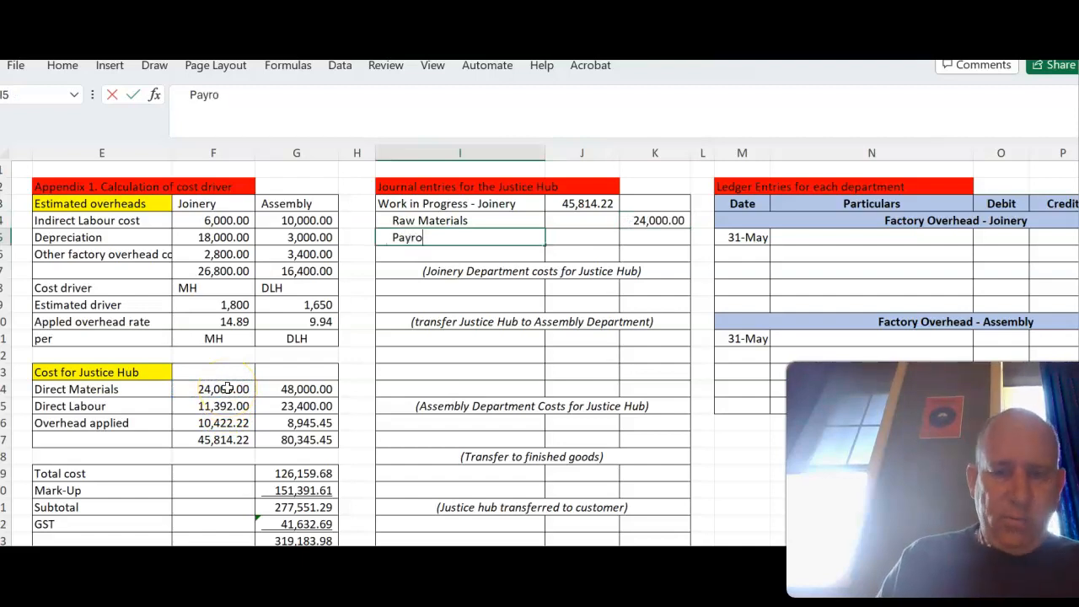
# - Enter an indented "Payroll" line in I5 and credit it in K5 with the Joinery Direct Labour from F15
pyautogui.press('Tab')
pyautogui.press('Tab')
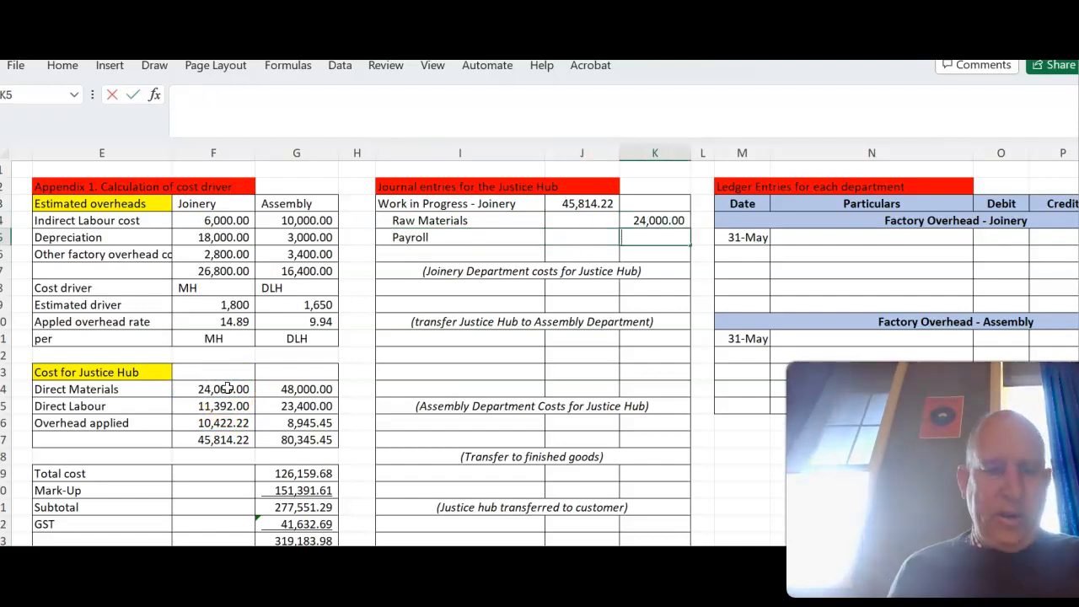
pyautogui.write('=')
pyautogui.click(207, 406)
pyautogui.press('Return')
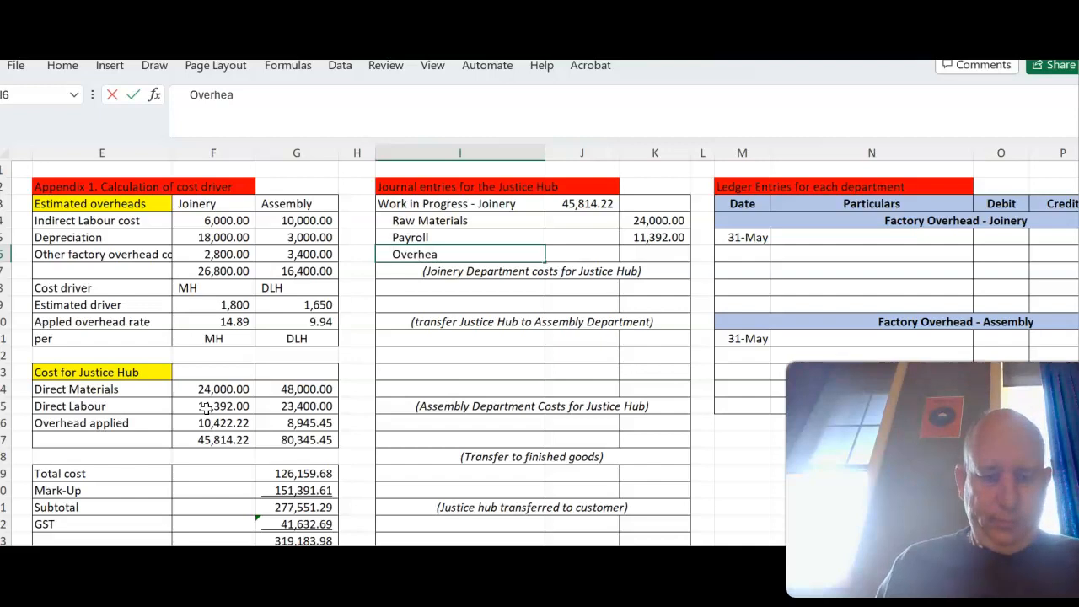
# - Enter an indented "Overhead" line in I6 and credit it in K6 with the Joinery Overhead applied from F16
pyautogui.press('Tab')
pyautogui.press('Tab')
pyautogui.press('Tab')
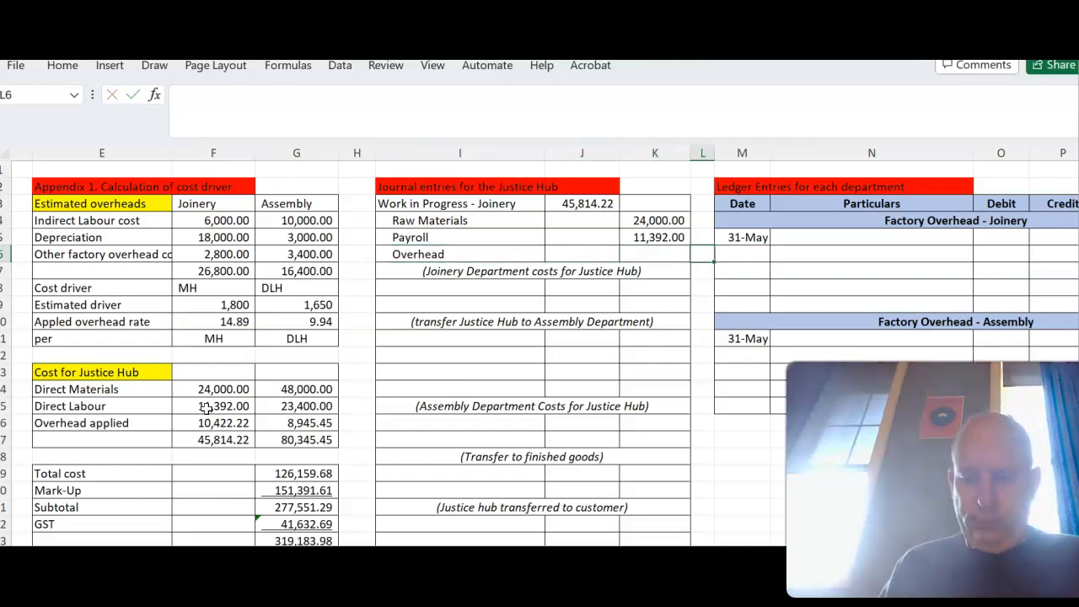
pyautogui.press('Left')
pyautogui.write('=')
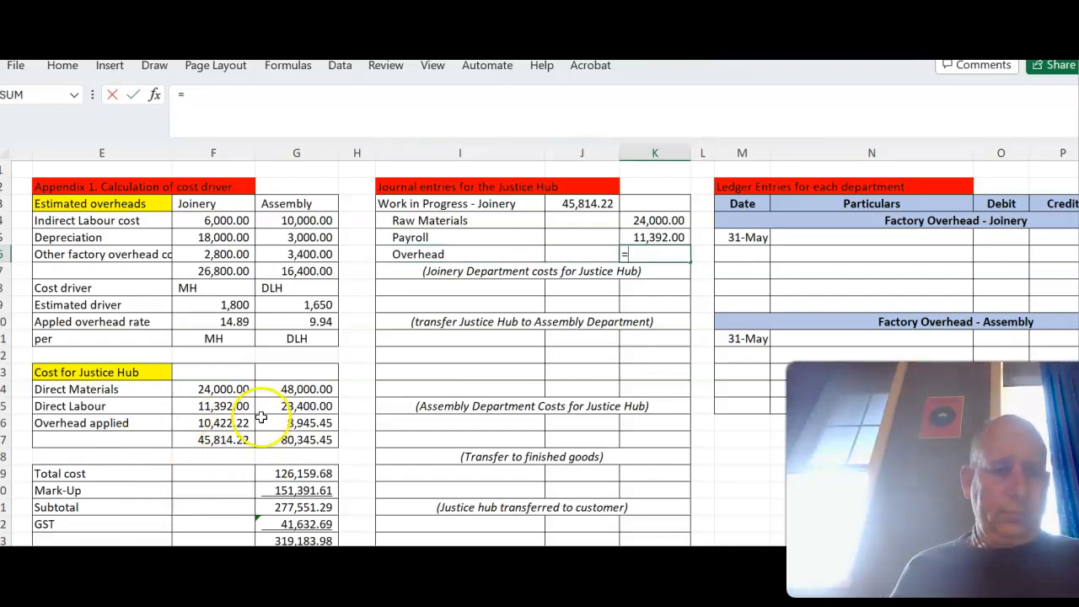
pyautogui.click(227, 423)
pyautogui.press('Return')
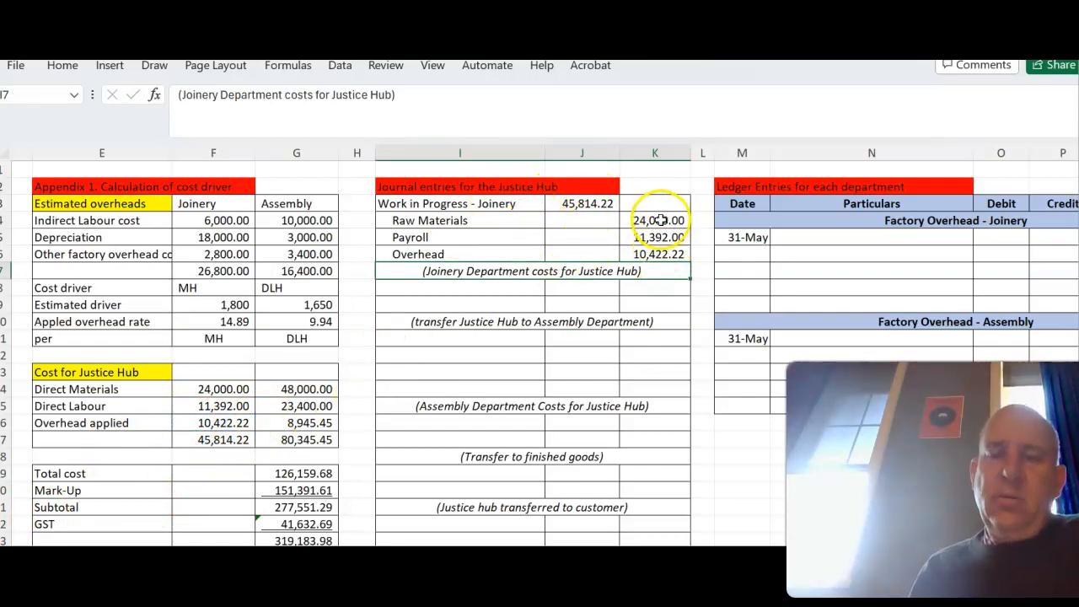
# - Enter the transfer entry's accounts: "Work in progress - Assembly" in I8 and an indented "Work in progress - Joinery" in I9
pyautogui.click(491, 287)
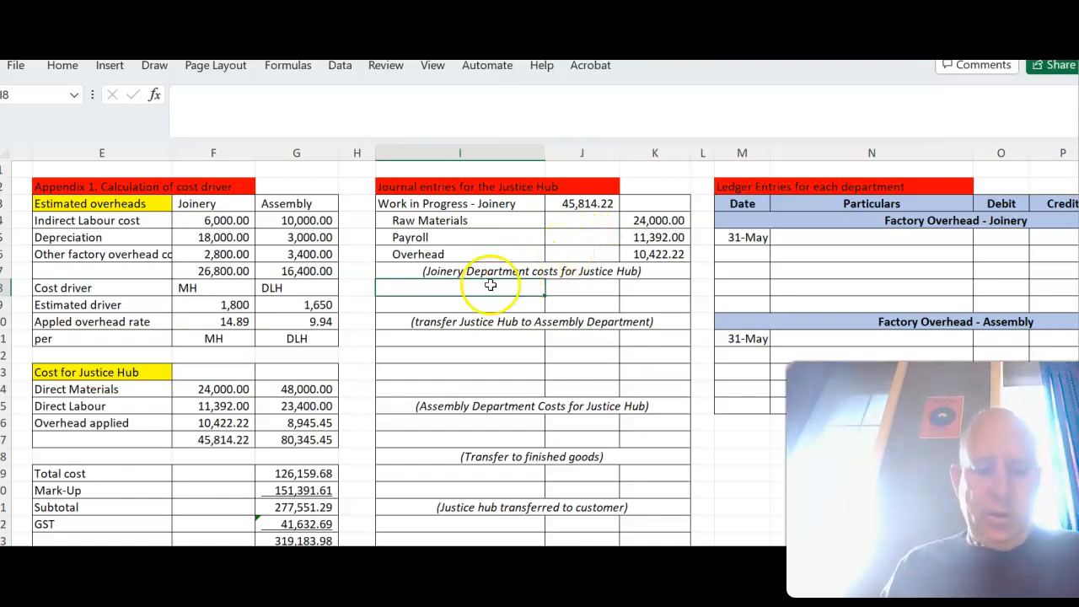
pyautogui.write('Worki')
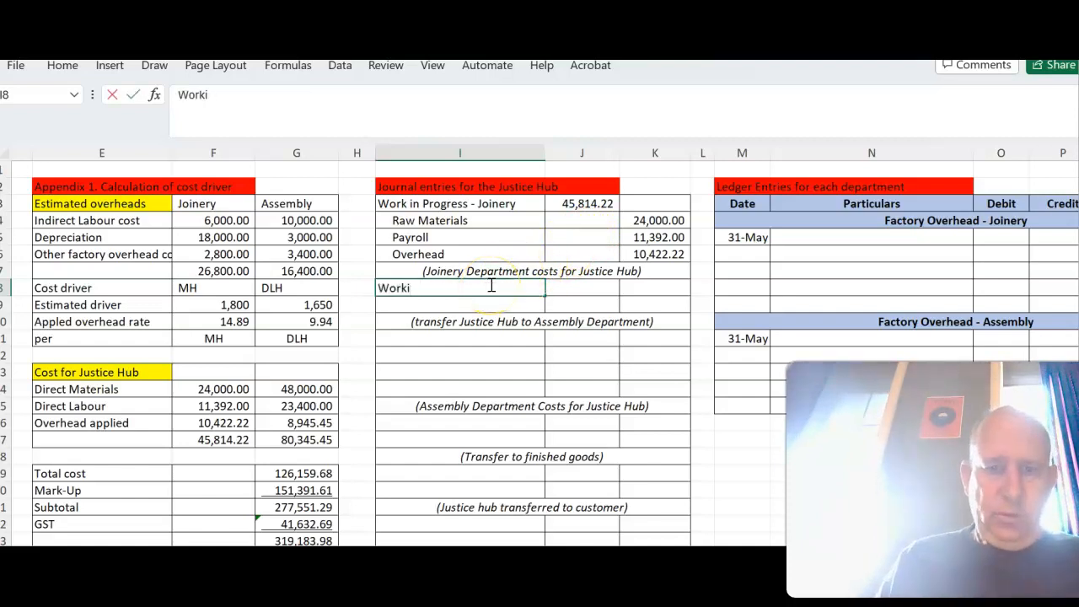
pyautogui.write('n in p')
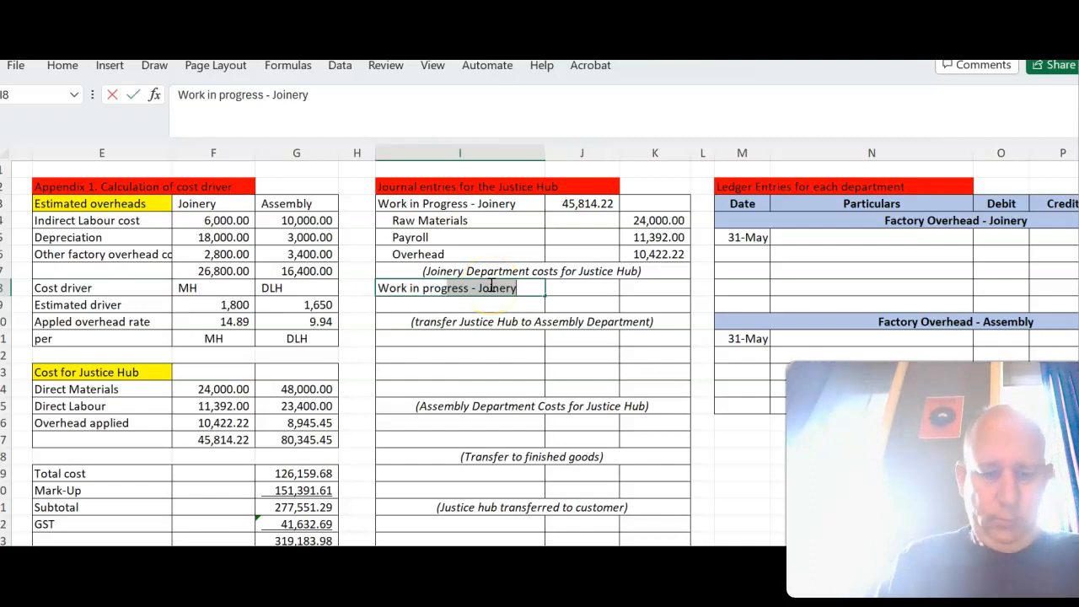
pyautogui.write('rogress - Assembl')
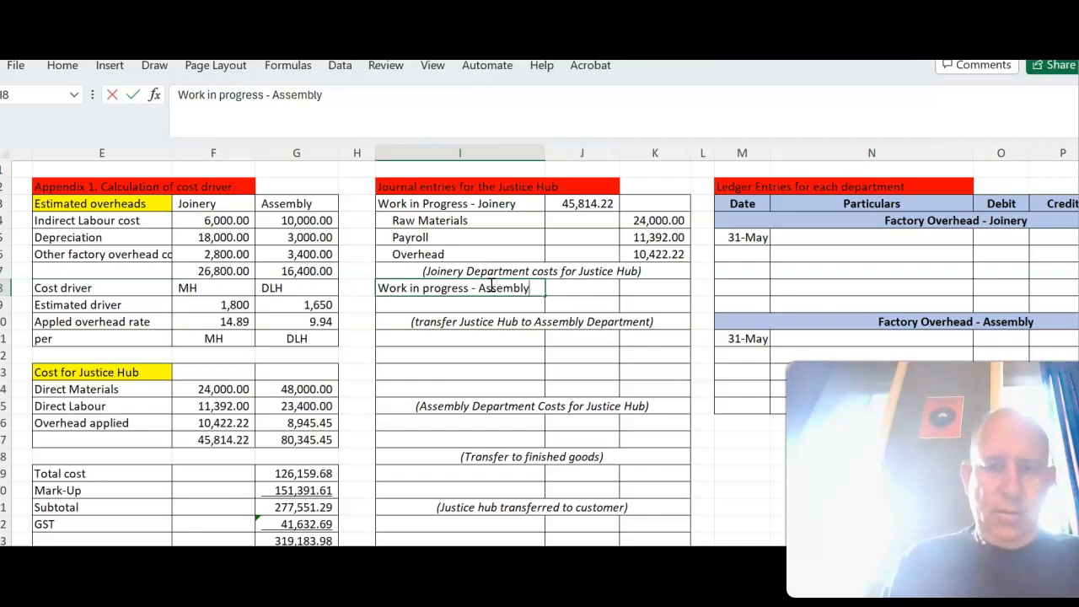
pyautogui.press('Return')
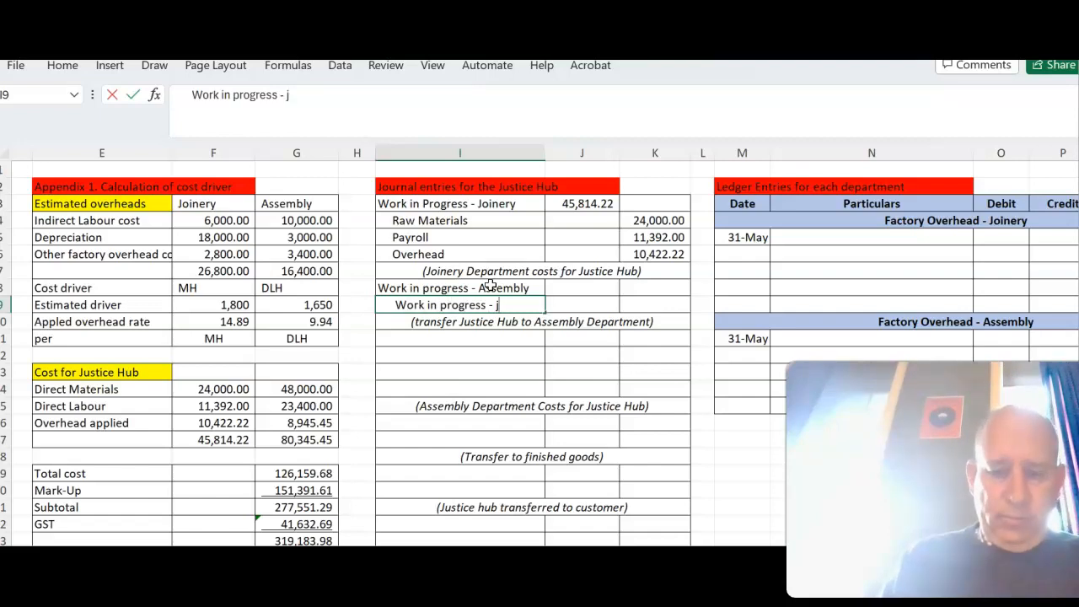
pyautogui.press('Tab')
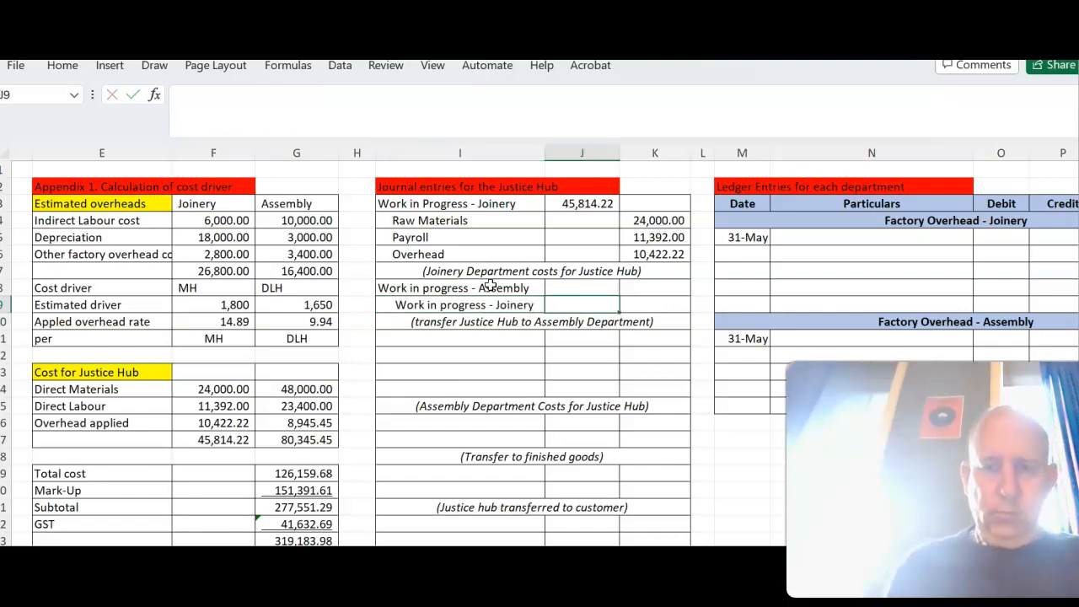
pyautogui.write('=')
pyautogui.click(578, 204)
pyautogui.press('Return')
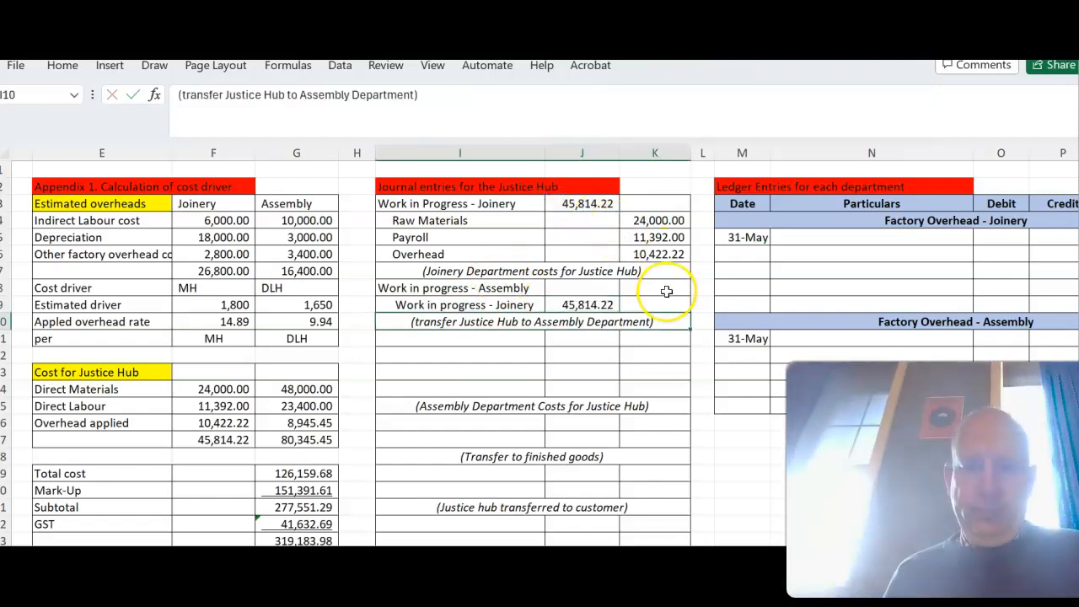
pyautogui.click(603, 305)
pyautogui.press('Delete')
# - Debit Work in progress - Assembly in J8 and credit Work in progress - Joinery in K9, both with =J3
pyautogui.click(612, 289)
pyautogui.write('=')
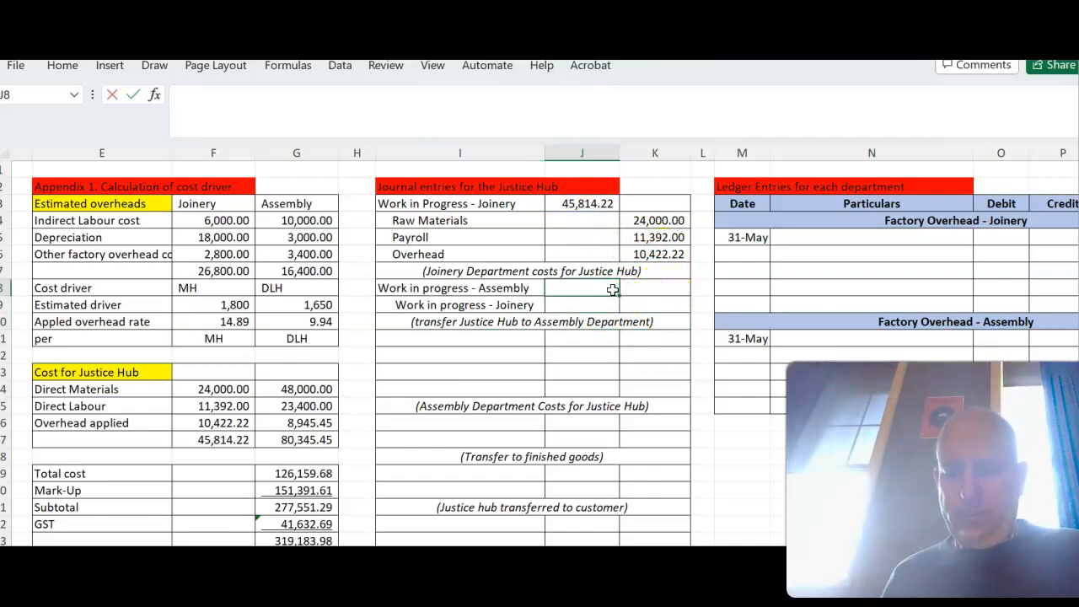
pyautogui.click(571, 204)
pyautogui.press('Return')
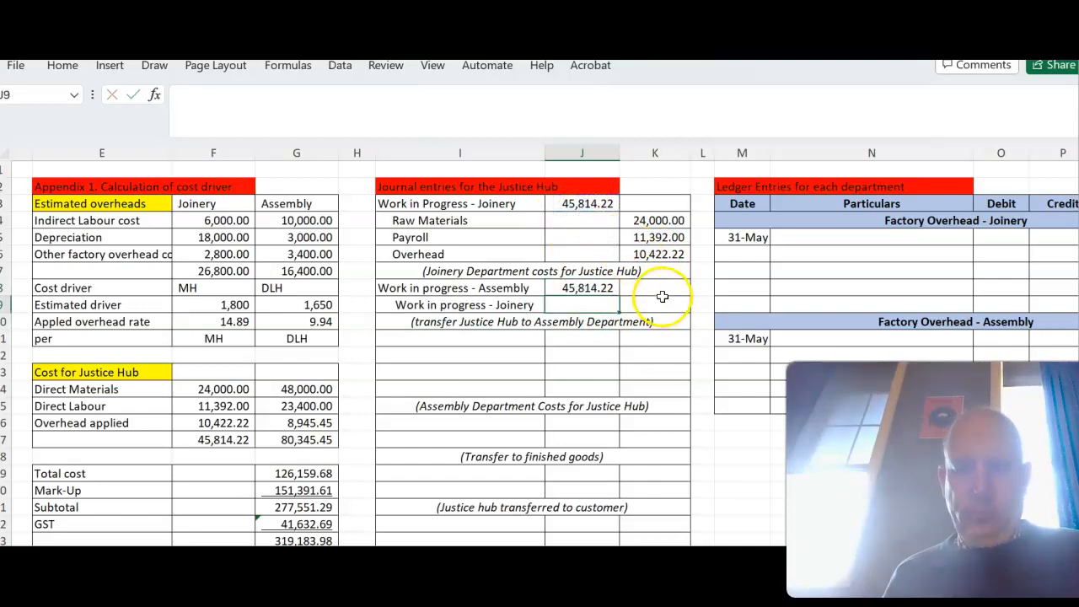
pyautogui.click(663, 306)
pyautogui.write('=')
pyautogui.click(569, 204)
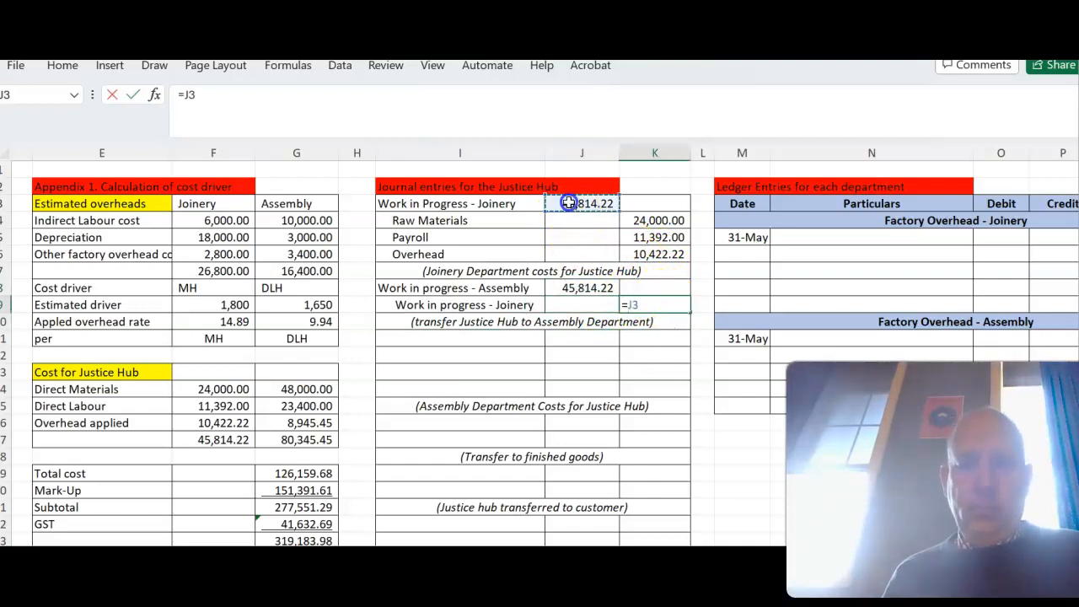
pyautogui.press('Return')
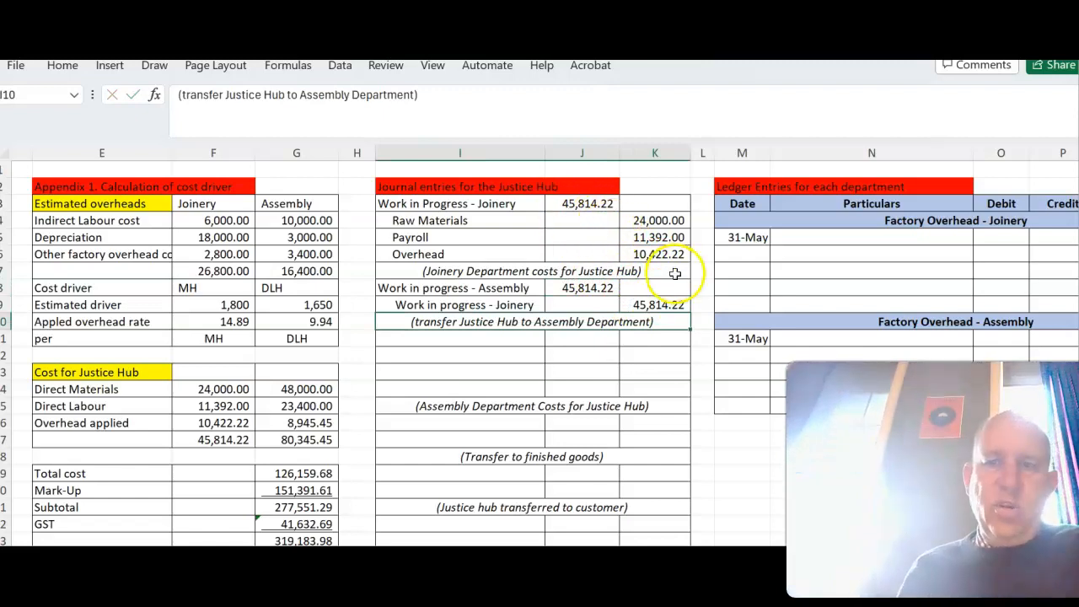
# - Enter "Work in Progress - Assembly" in I11 and debit it in J11 with the Assembly total cost from G17
pyautogui.click(525, 340)
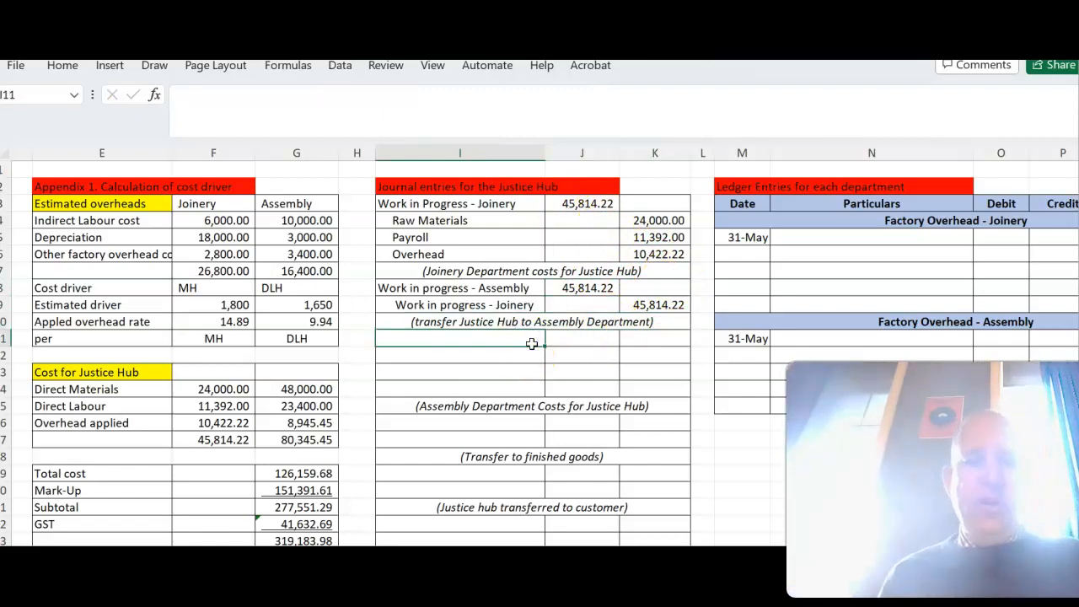
pyautogui.write('Work')
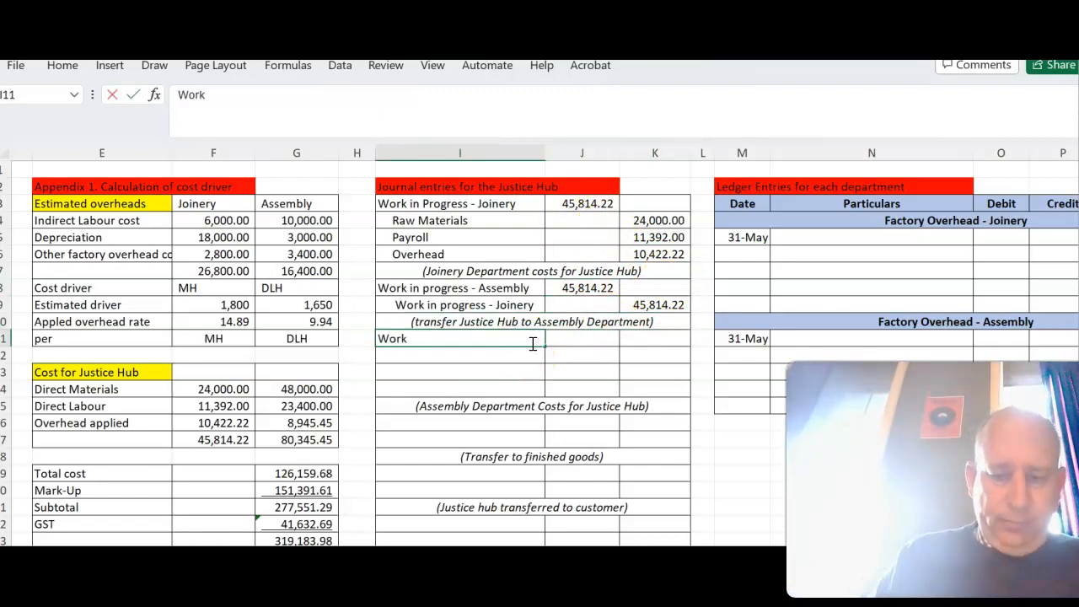
pyautogui.write(' in Progress  - Assembly')
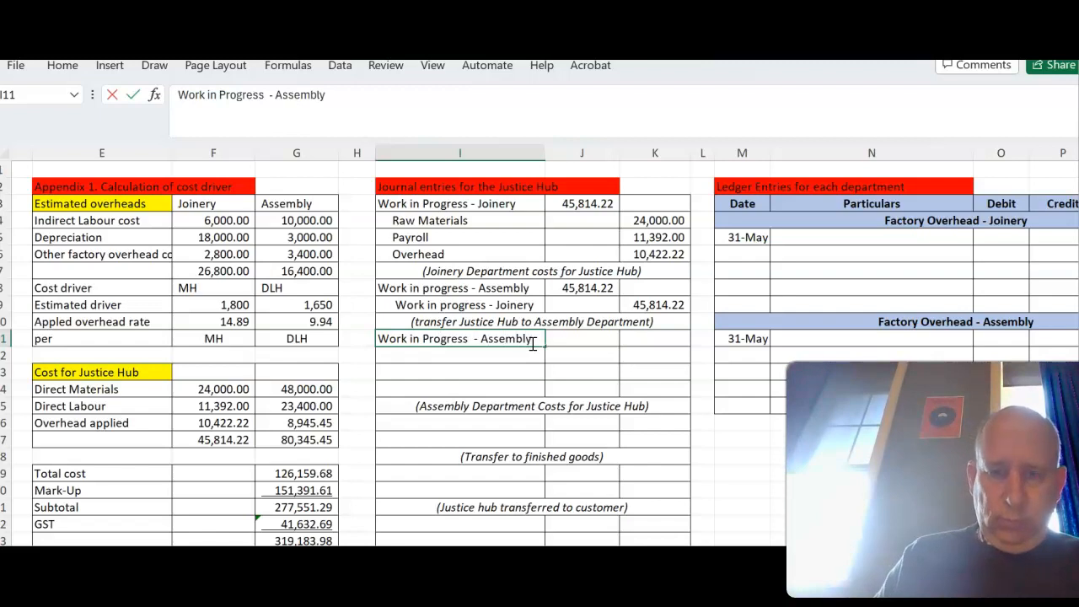
pyautogui.press('Tab')
pyautogui.write('=')
pyautogui.click(325, 440)
pyautogui.press('Return')
# - Copy the Raw Materials, Payroll and Overhead labels from I4:I6 into I12:I14
pyautogui.moveTo(462, 220); pyautogui.dragTo(460, 255)
pyautogui.hotkey('ctrl', 'c')
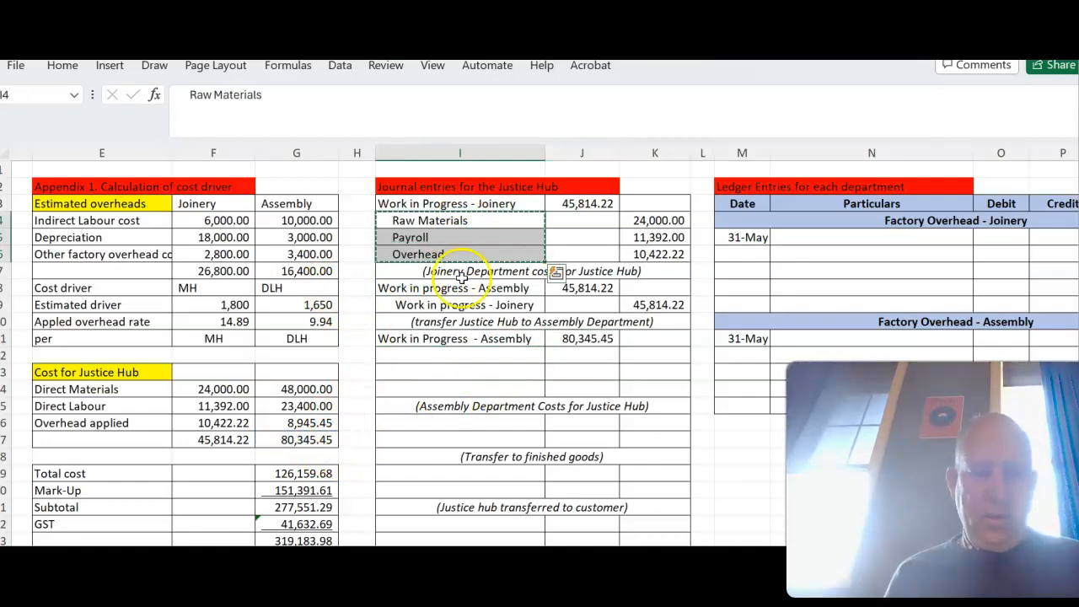
pyautogui.click(472, 358)
pyautogui.hotkey('ctrl', 'v')
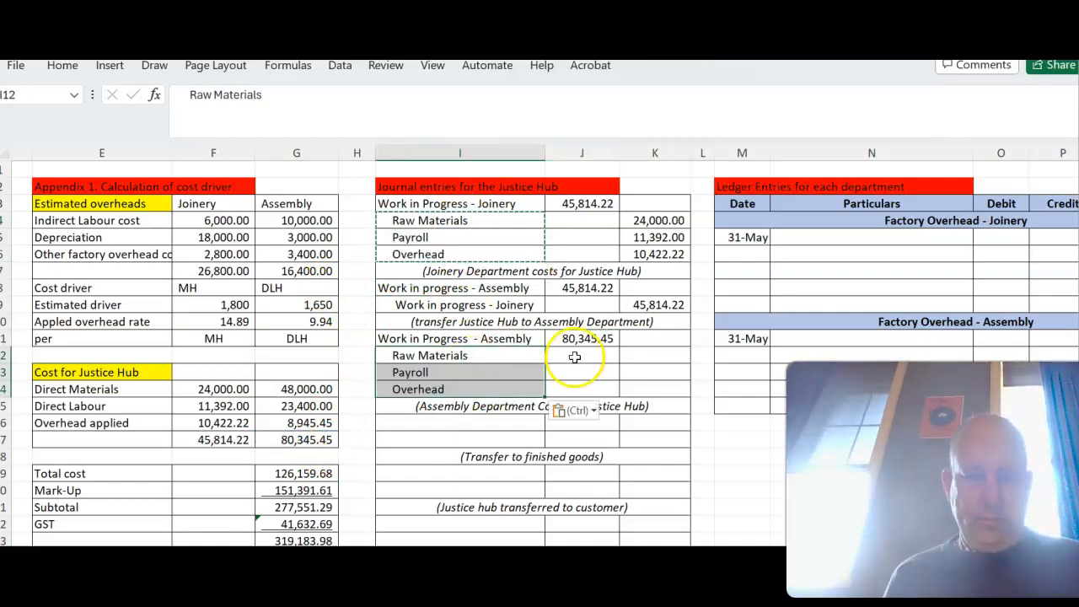
# - Credit Raw Materials, Payroll and Overhead in K12:K14 with the Assembly costs from G14, G15 and G16
pyautogui.click(631, 356)
pyautogui.write('=')
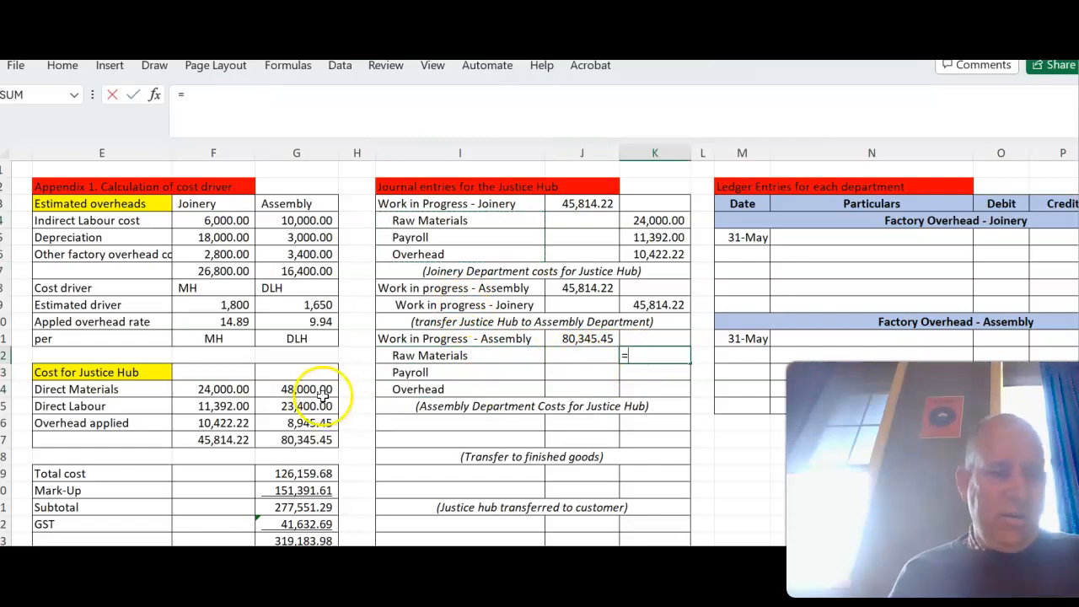
pyautogui.click(321, 390)
pyautogui.press('Return')
pyautogui.write('=')
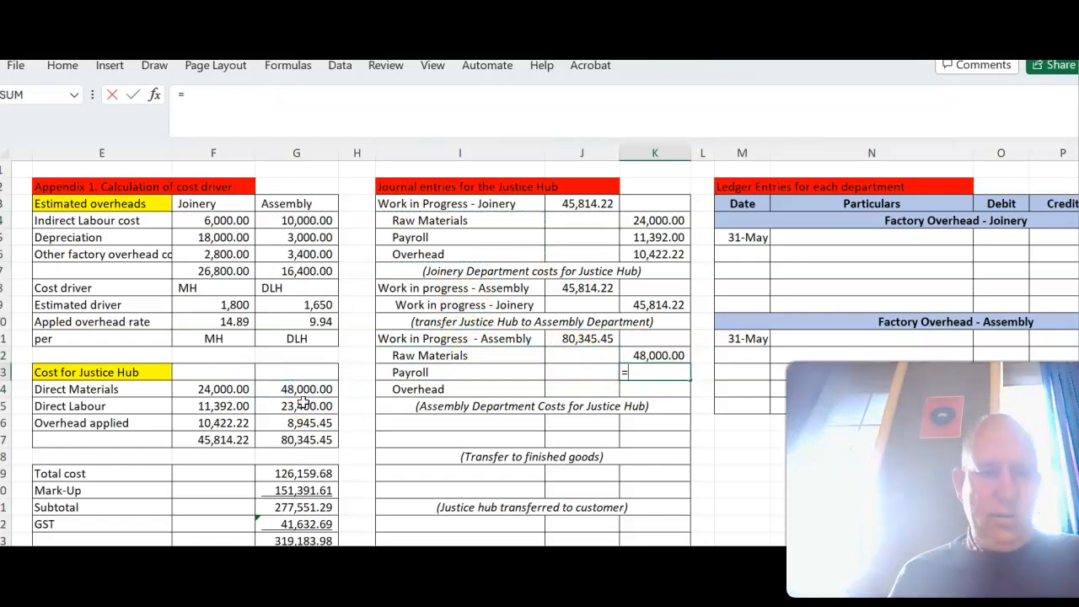
pyautogui.click(303, 404)
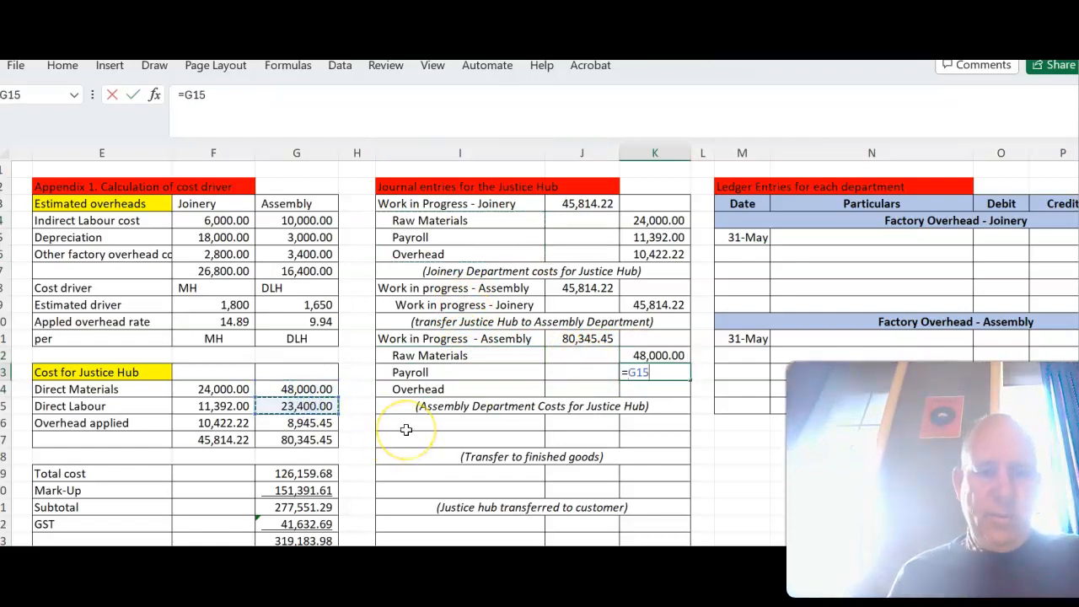
pyautogui.press('Return')
pyautogui.write('=')
pyautogui.click(324, 423)
pyautogui.press('Return')
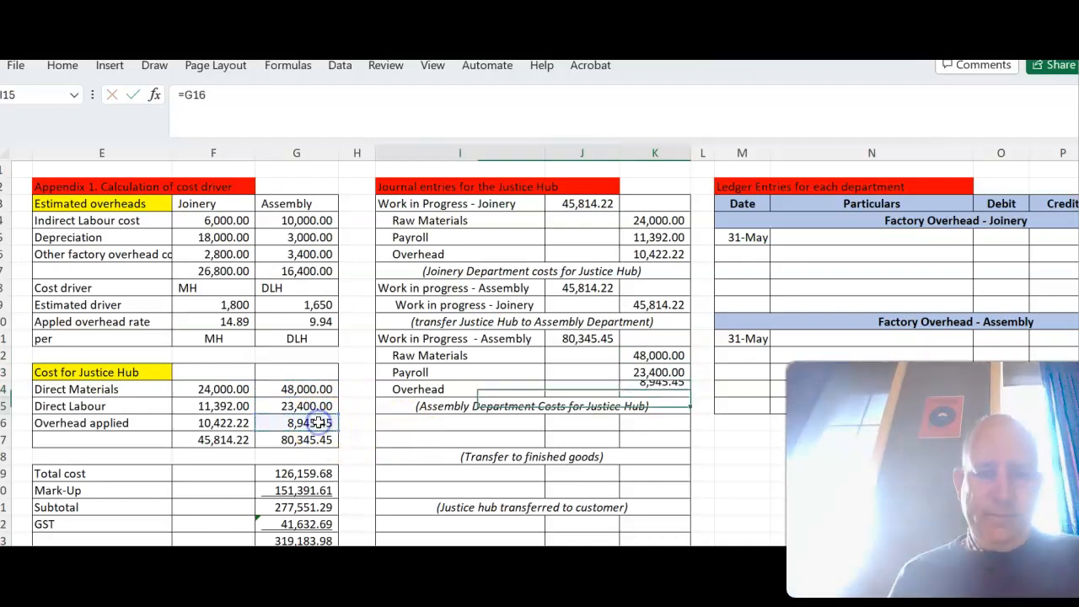
# - Enter "Finished Goods" in I16 and debit it in J16 with =J11+J8
pyautogui.click(435, 426)
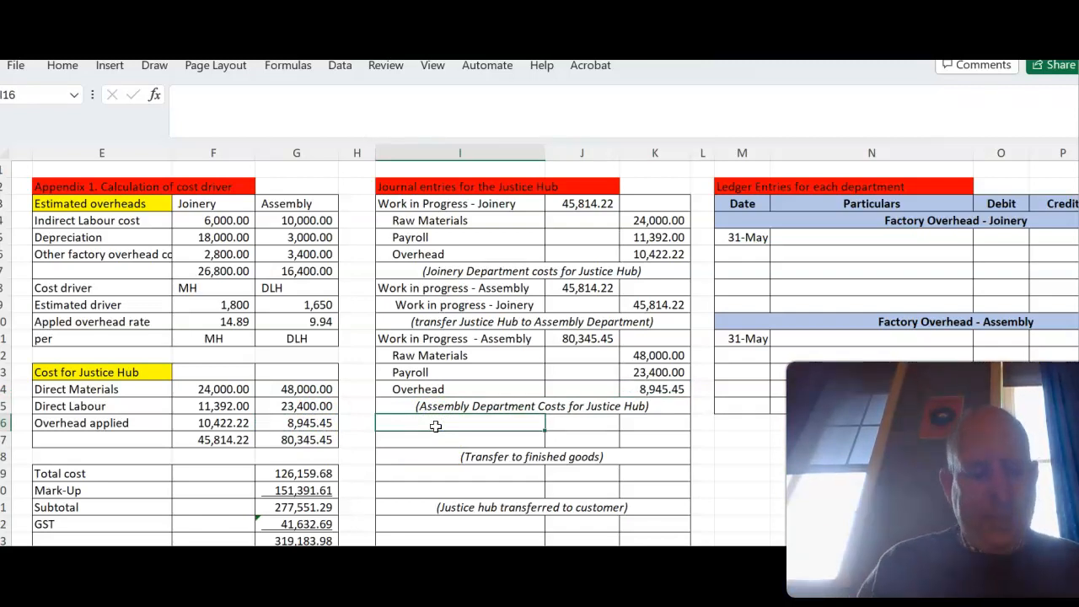
pyautogui.write('Finished Goods')
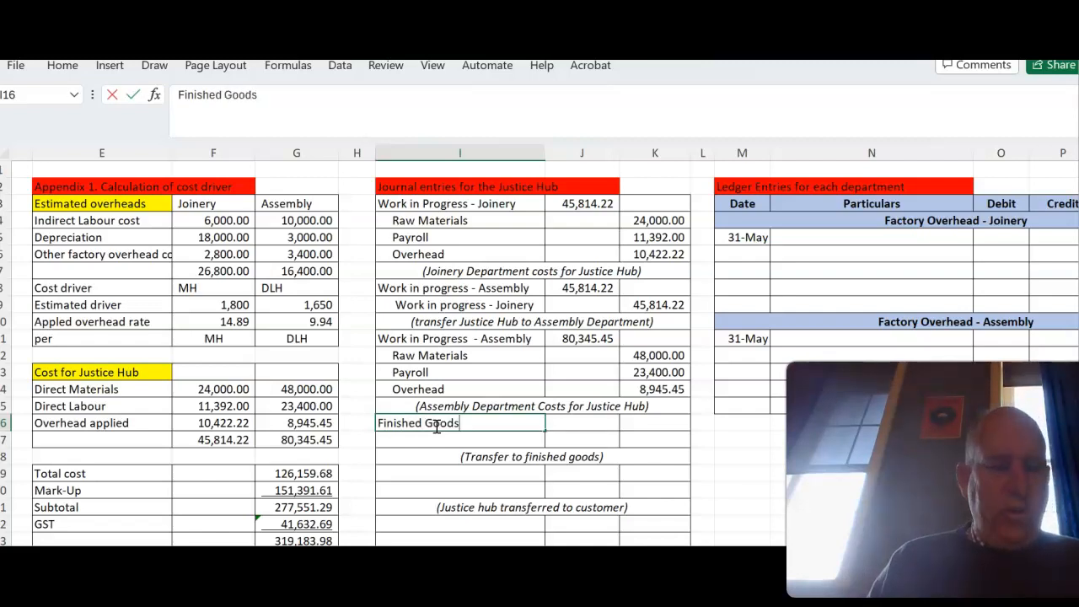
pyautogui.press('Tab')
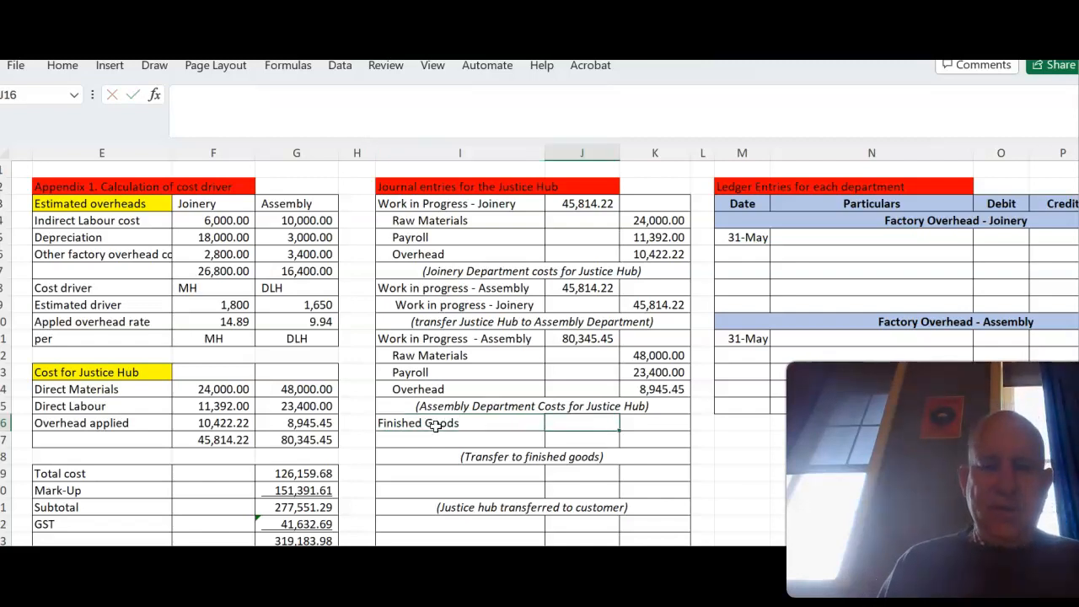
pyautogui.write('=')
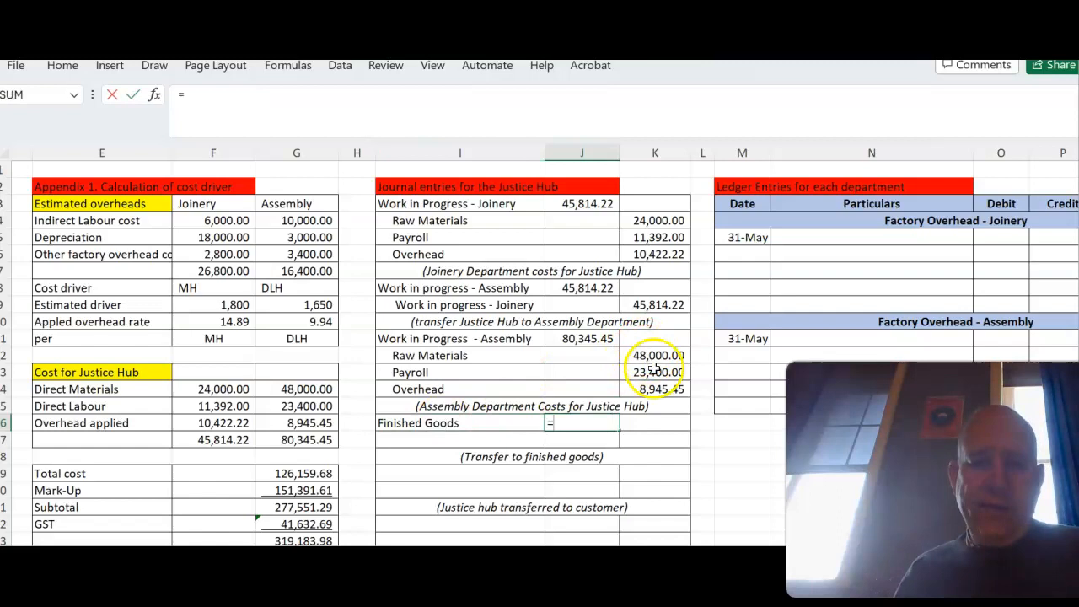
pyautogui.click(587, 340)
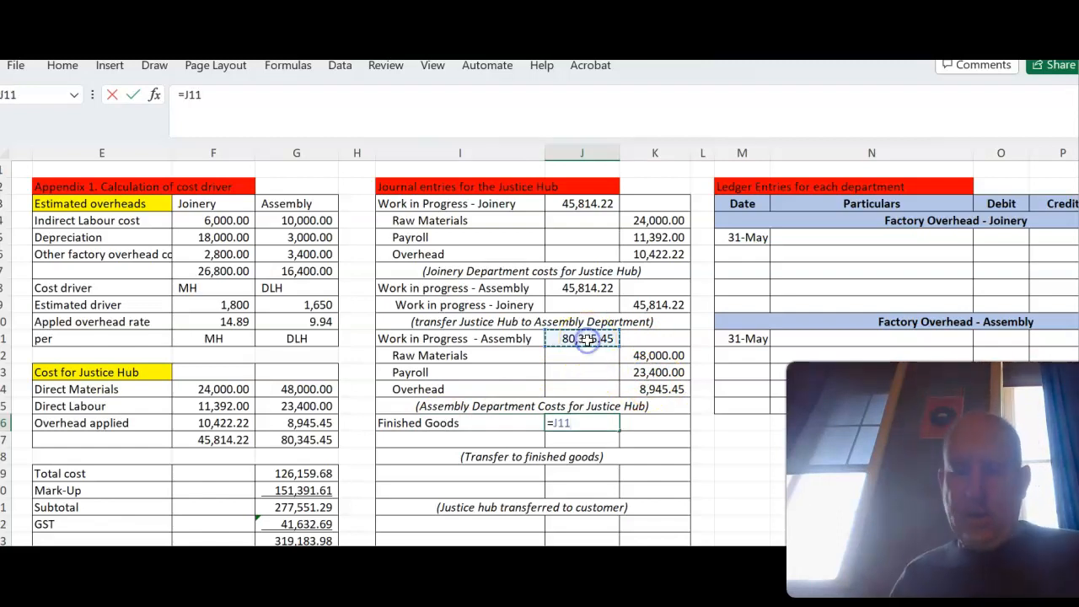
pyautogui.write('+')
pyautogui.click(588, 287)
pyautogui.press('Return')
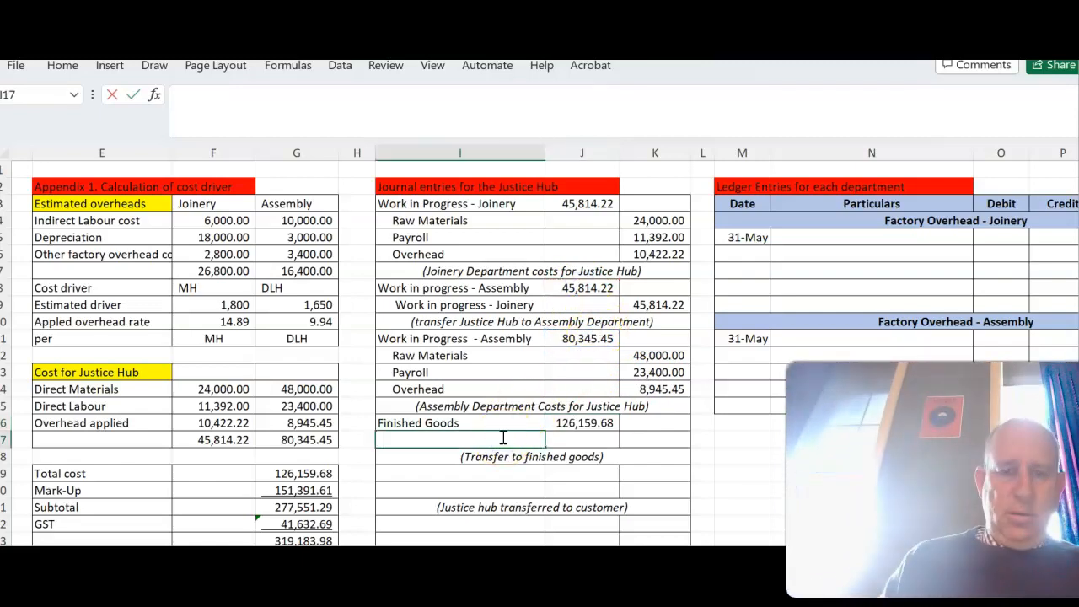
# - Enter an indented "Work in Progress - Assembly" in I17 and credit it in K17 with =J16
pyautogui.write('Work in Progress - Assemb')
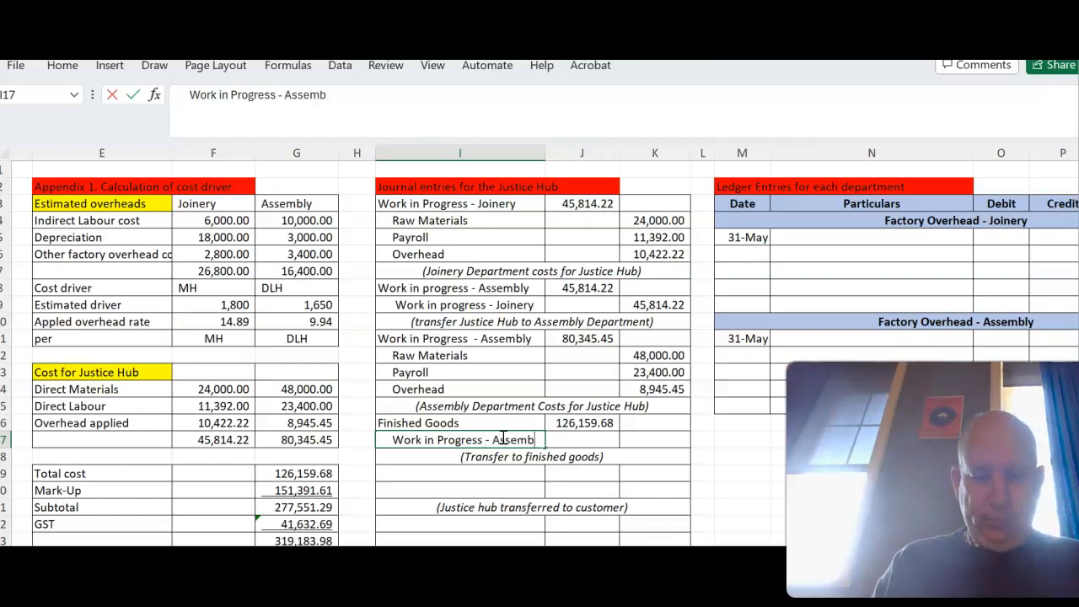
pyautogui.press('Tab')
pyautogui.press('Tab')
pyautogui.write('=')
pyautogui.click(570, 424)
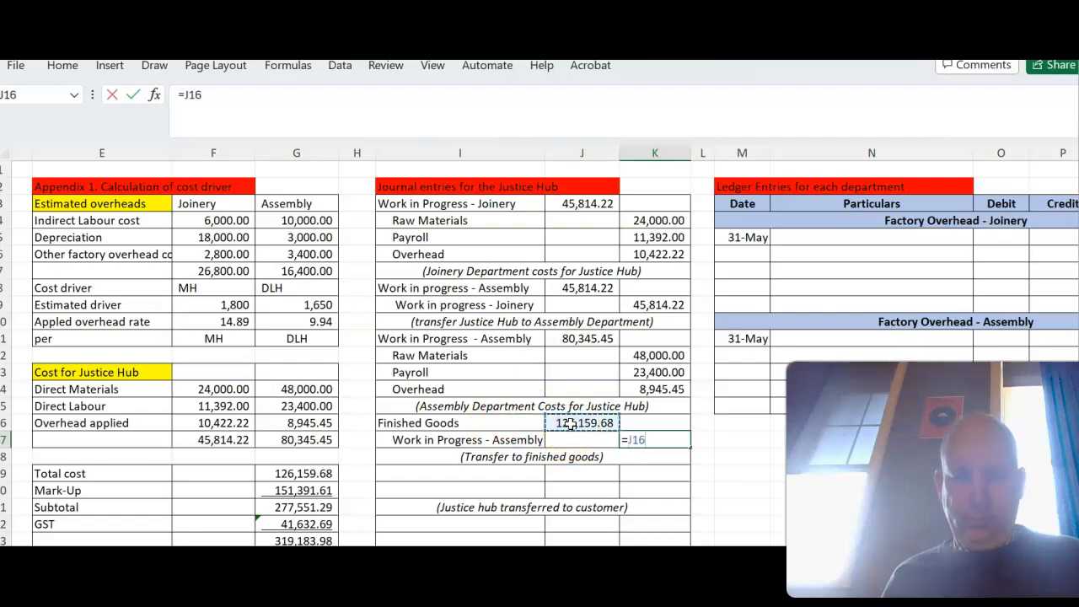
pyautogui.press('Return')
pyautogui.moveTo(459, 449); pyautogui.dragTo(456, 475)
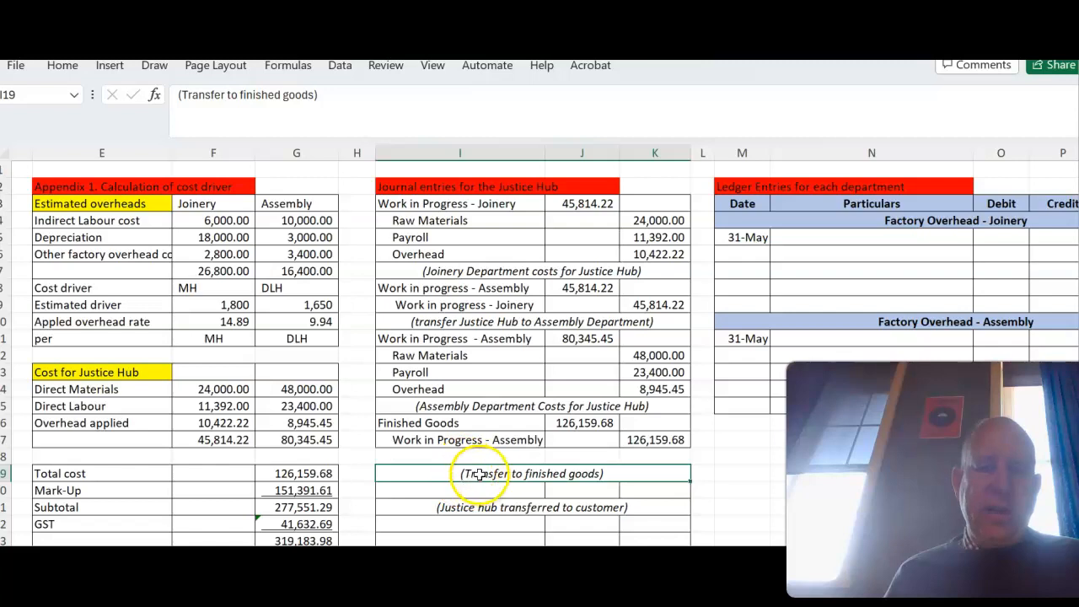
pyautogui.click(482, 456)
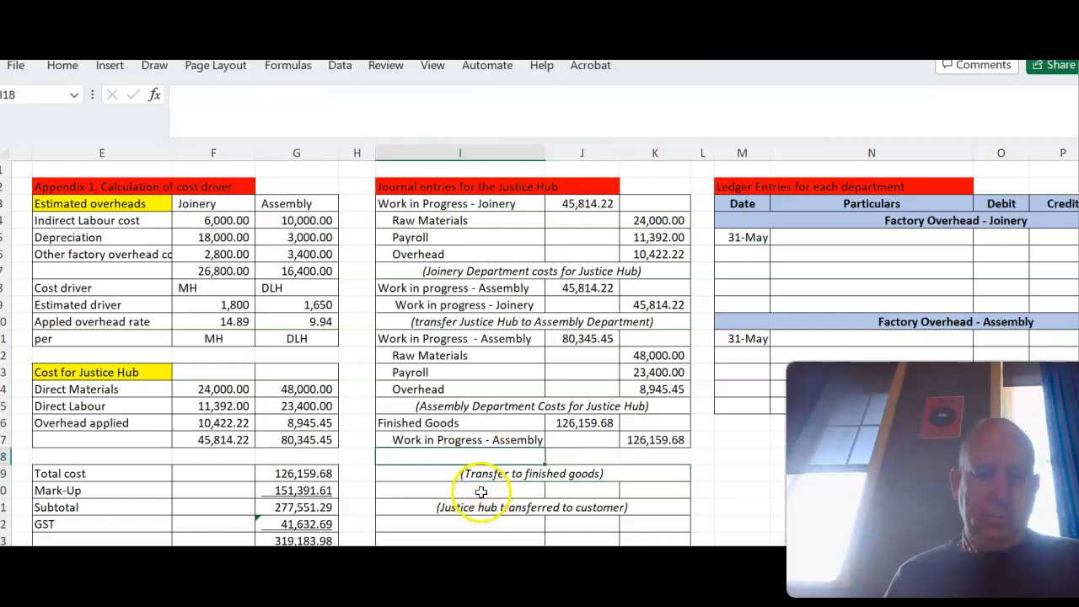
pyautogui.hotkey('ctrl', 'z')
# - Enter "Cost of Goods Sold" in I19 and debit it in J19 with =J16
pyautogui.click(486, 475)
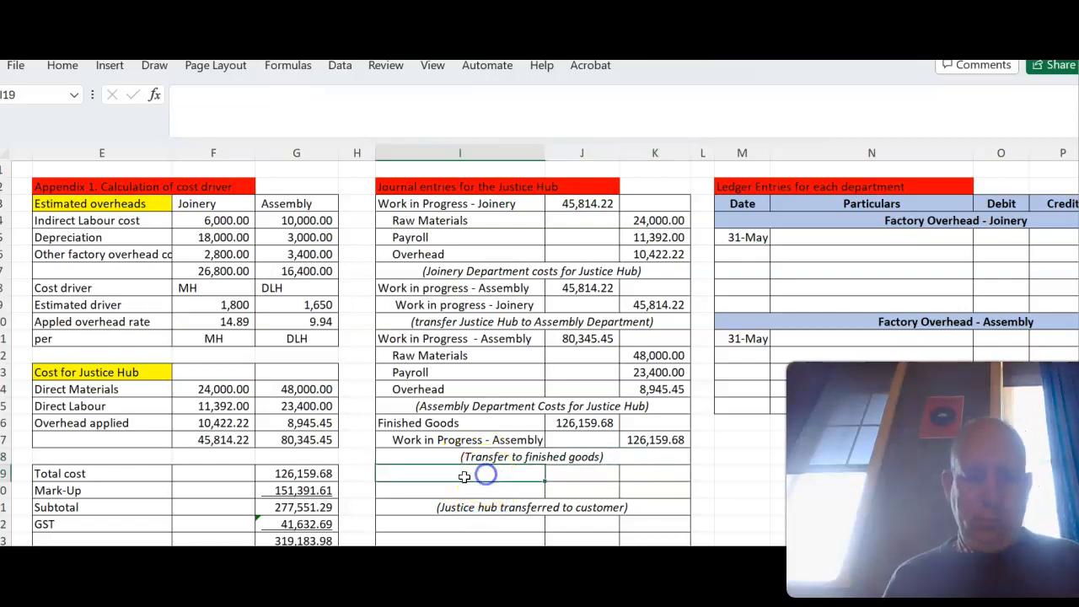
pyautogui.write('Cost of Goo')
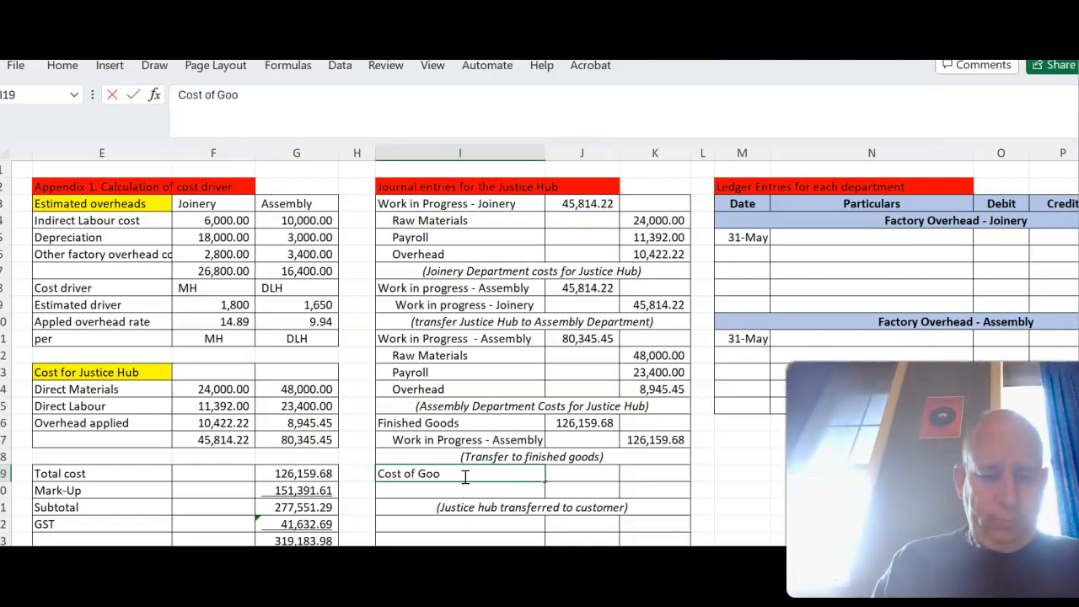
pyautogui.write('ds Sold')
pyautogui.press('Tab')
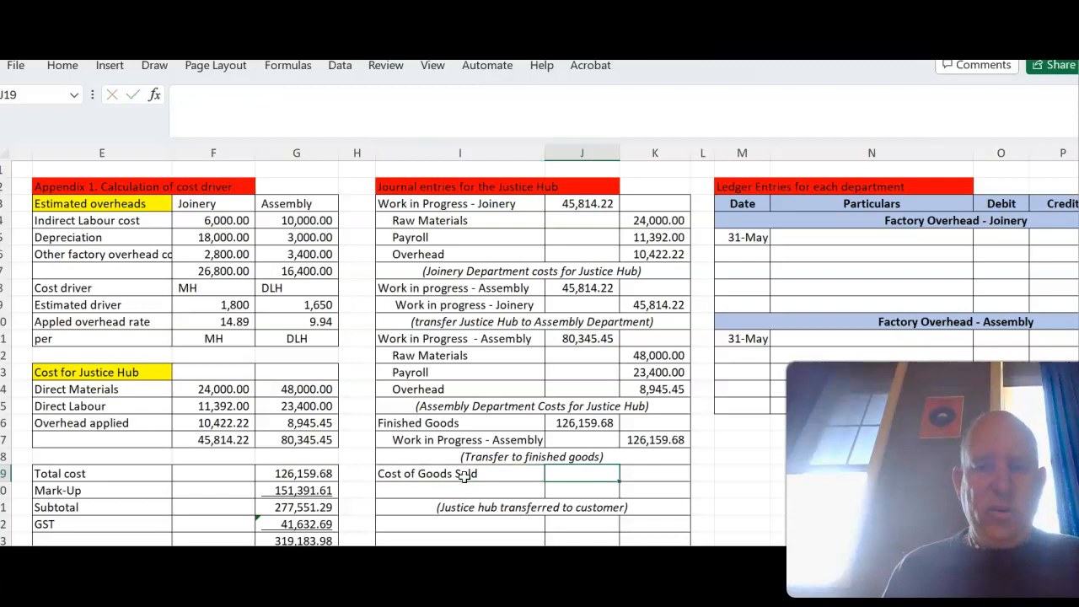
pyautogui.write('=')
pyautogui.click(573, 421)
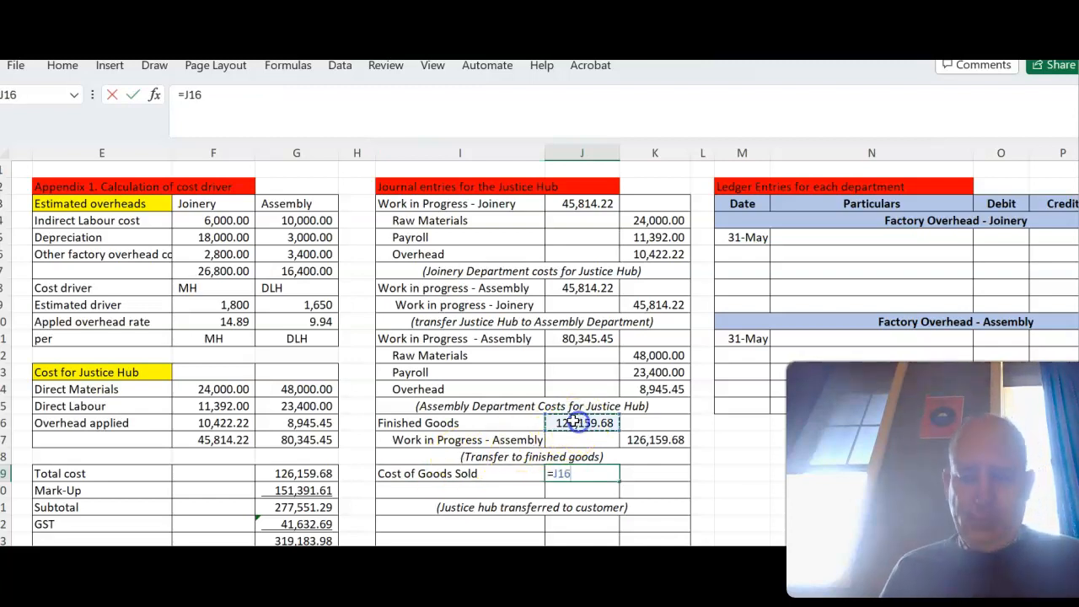
pyautogui.press('Return')
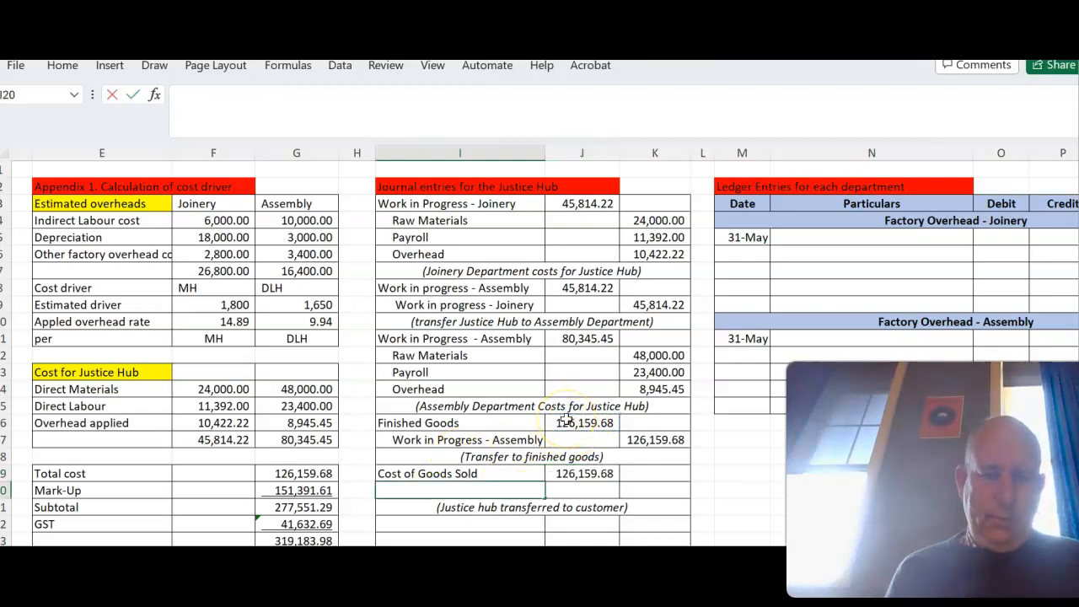
# - Enter an indented "Finished Goods" in I20 and credit it in K20 with =J19
pyautogui.write('Fin')
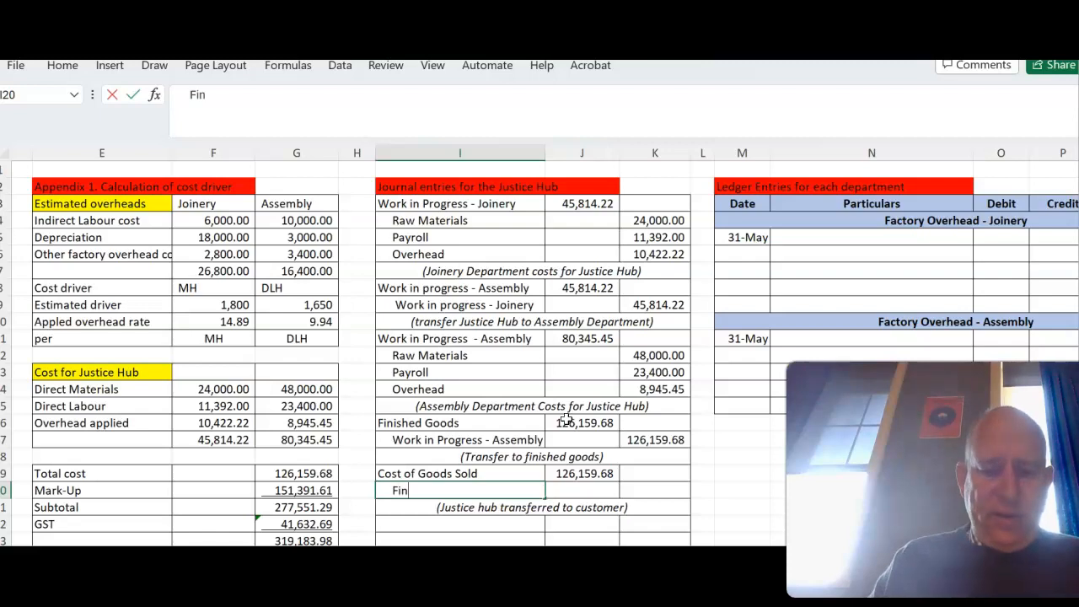
pyautogui.write('ished Goods')
pyautogui.press('Tab')
pyautogui.press('Tab')
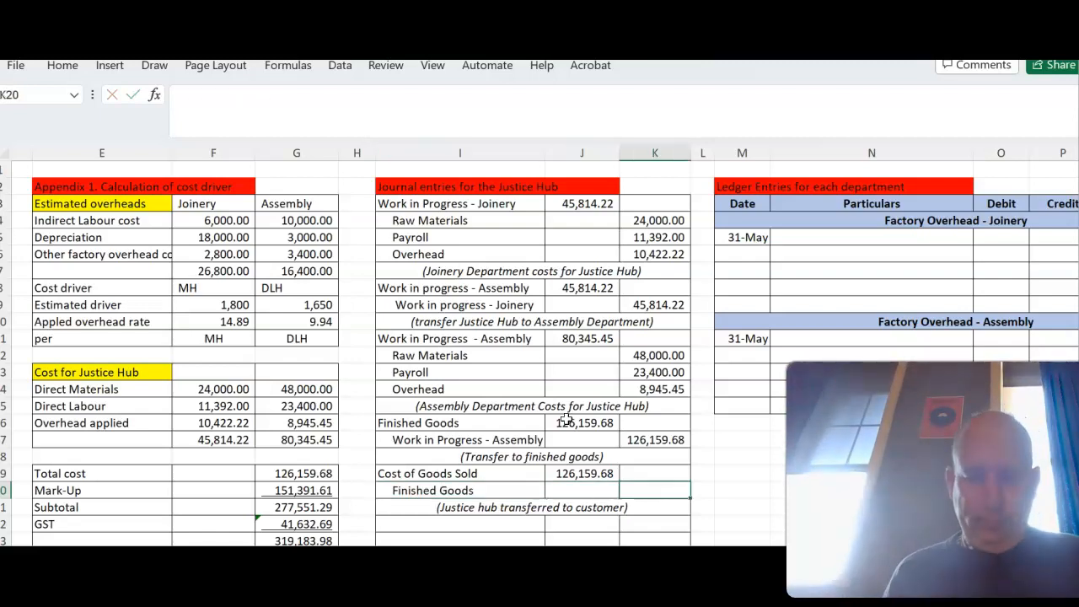
pyautogui.write('=')
pyautogui.click(584, 473)
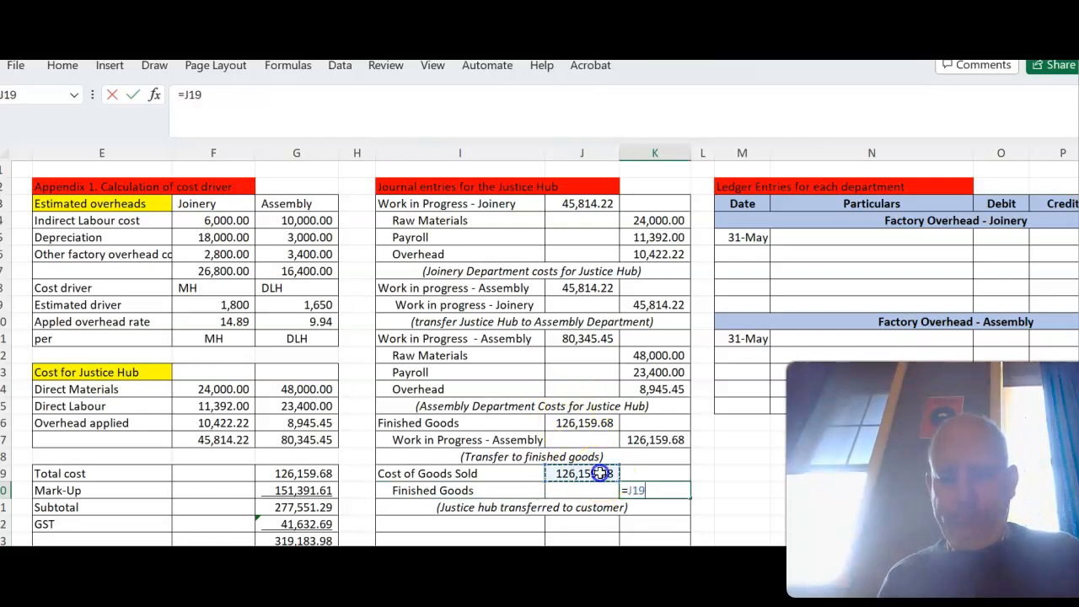
pyautogui.press('Return')
# - Enter "Accounts Receiveable" in I22 and debit it in J22 with the GST-inclusive selling price from G23
pyautogui.scroll(-1, 590, 457)
pyautogui.click(534, 472)
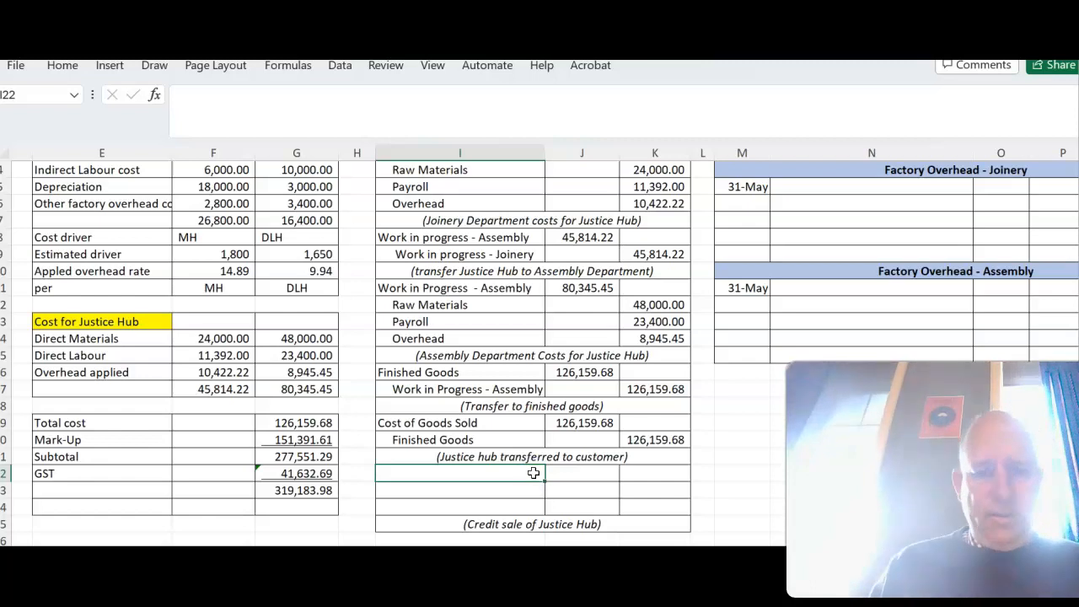
pyautogui.write('Account')
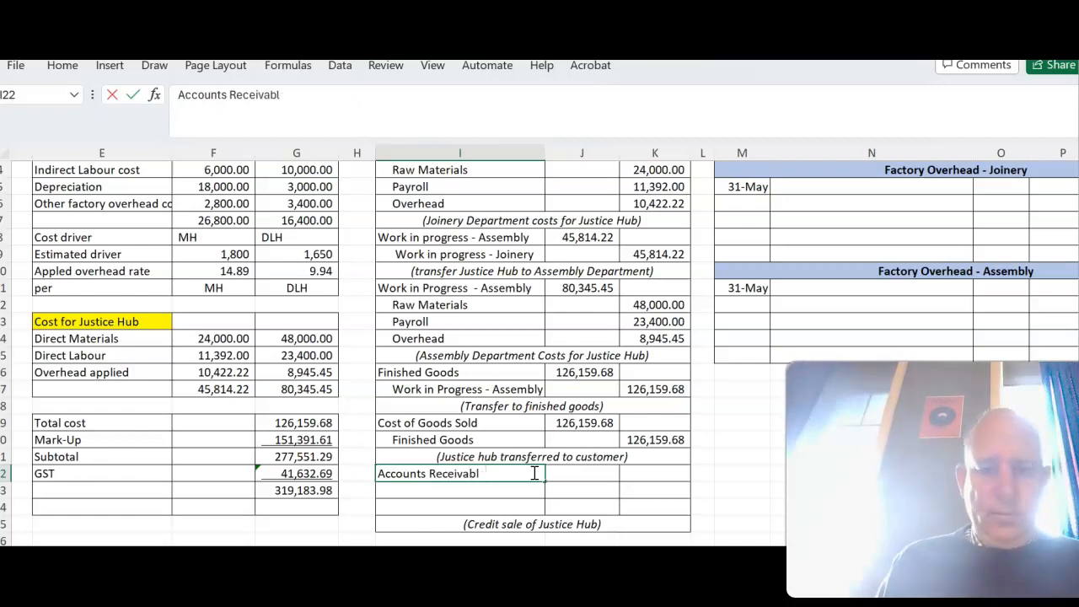
pyautogui.write('s Receiveable')
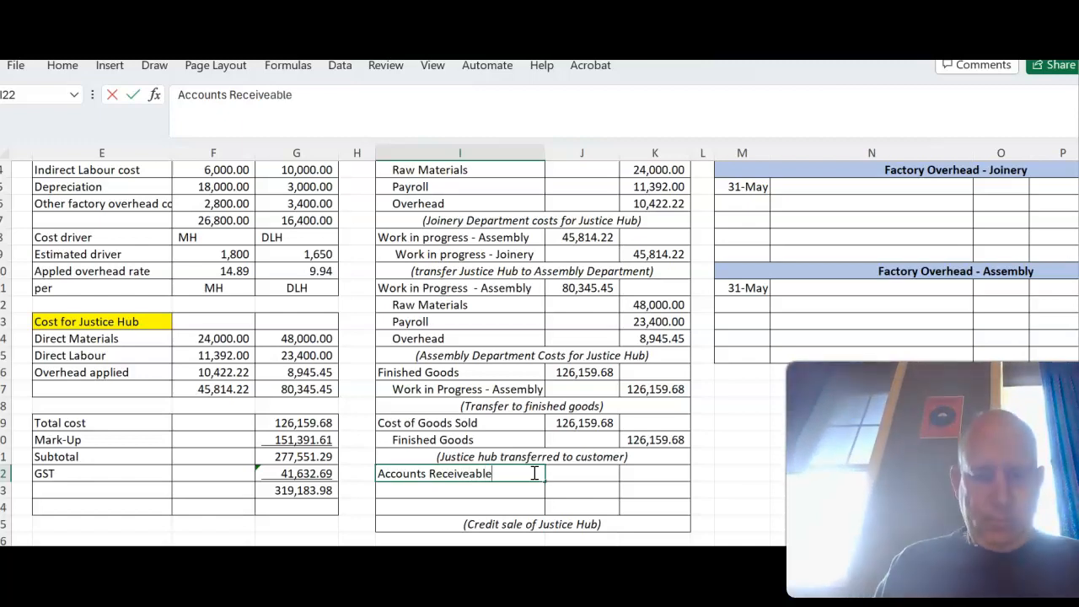
pyautogui.press('Tab')
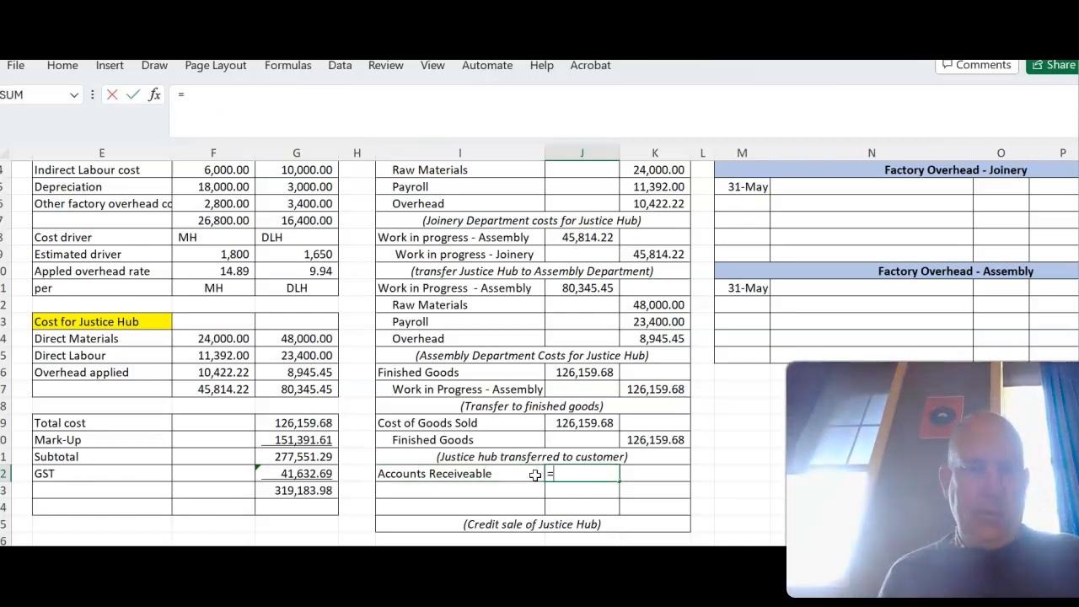
pyautogui.click(329, 490)
pyautogui.press('Tab')
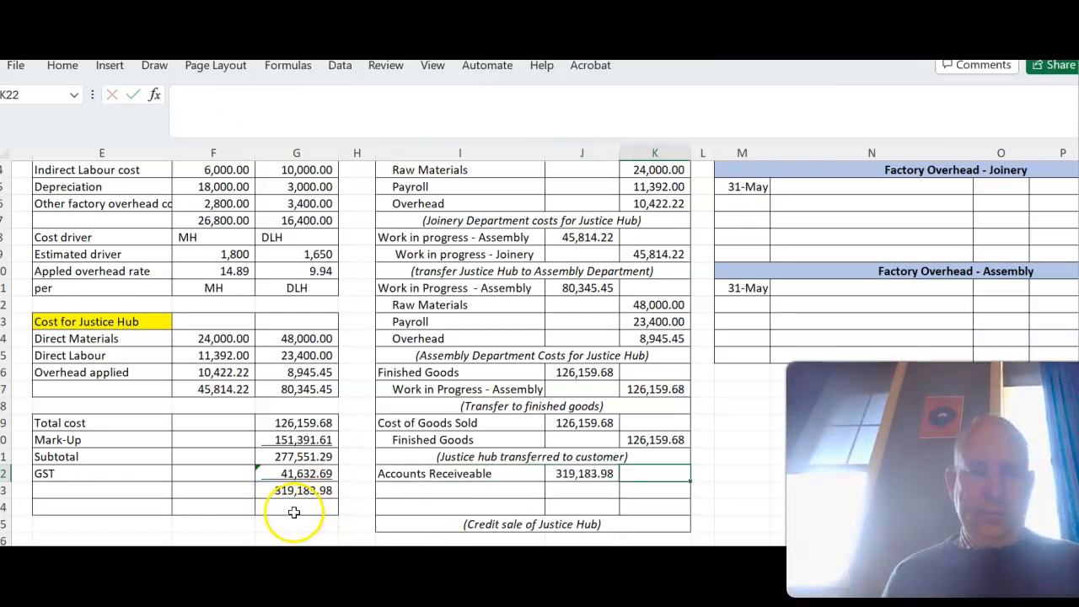
# - Enter an indented "Sales" in I23 and credit it in K23 with the subtotal, =G21
pyautogui.click(416, 491)
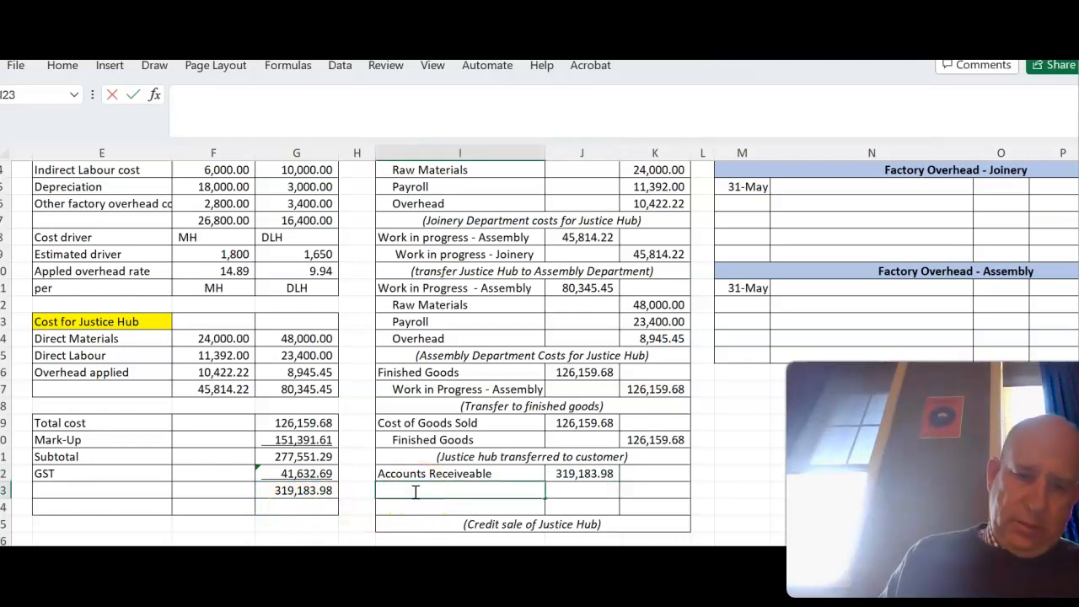
pyautogui.write('Sales')
pyautogui.press('Tab')
pyautogui.press('Tab')
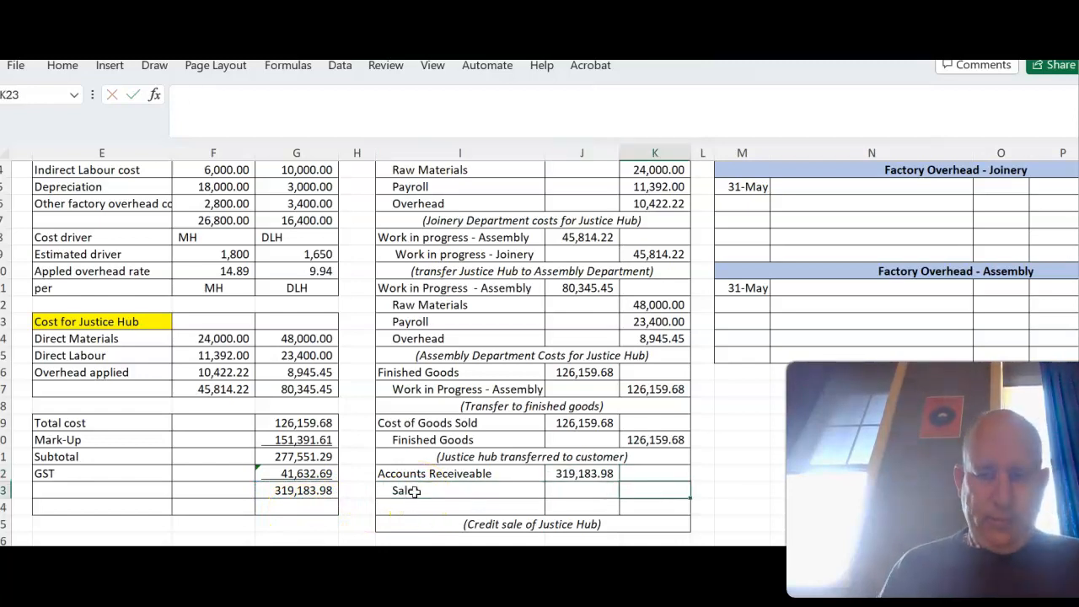
pyautogui.write('=')
pyautogui.click(305, 456)
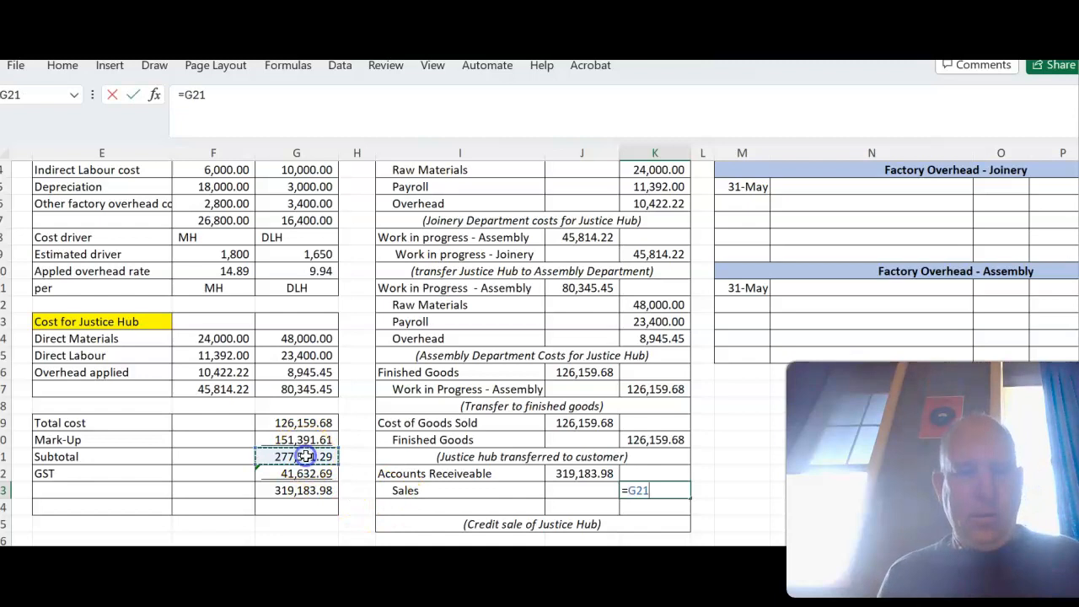
pyautogui.press('Return')
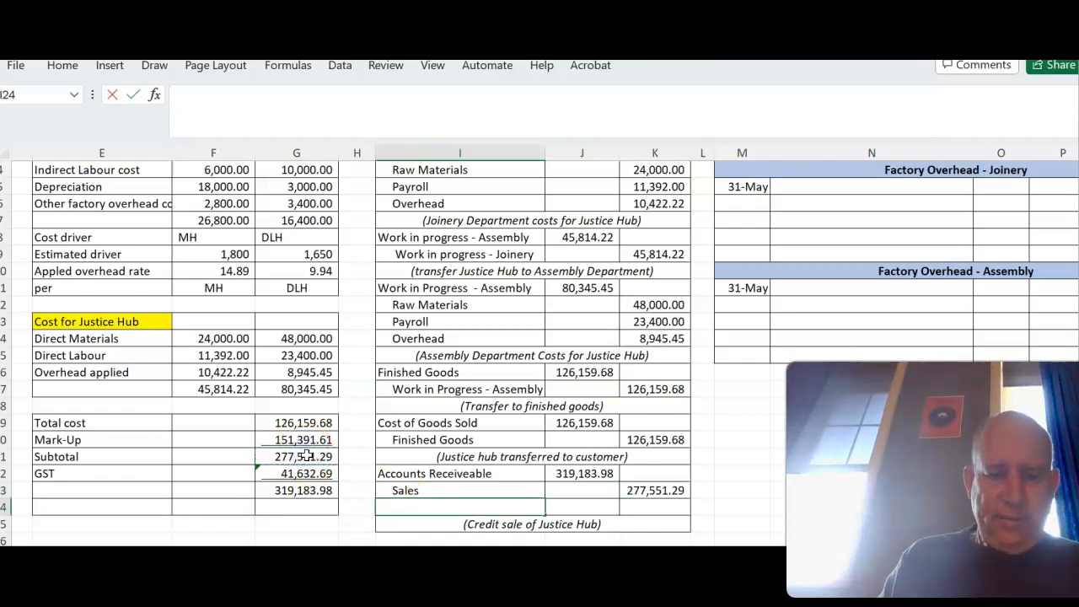
# - Enter an indented "GST" in I24 and credit it in K24 with =G22
pyautogui.press('Tab')
pyautogui.press('Tab')
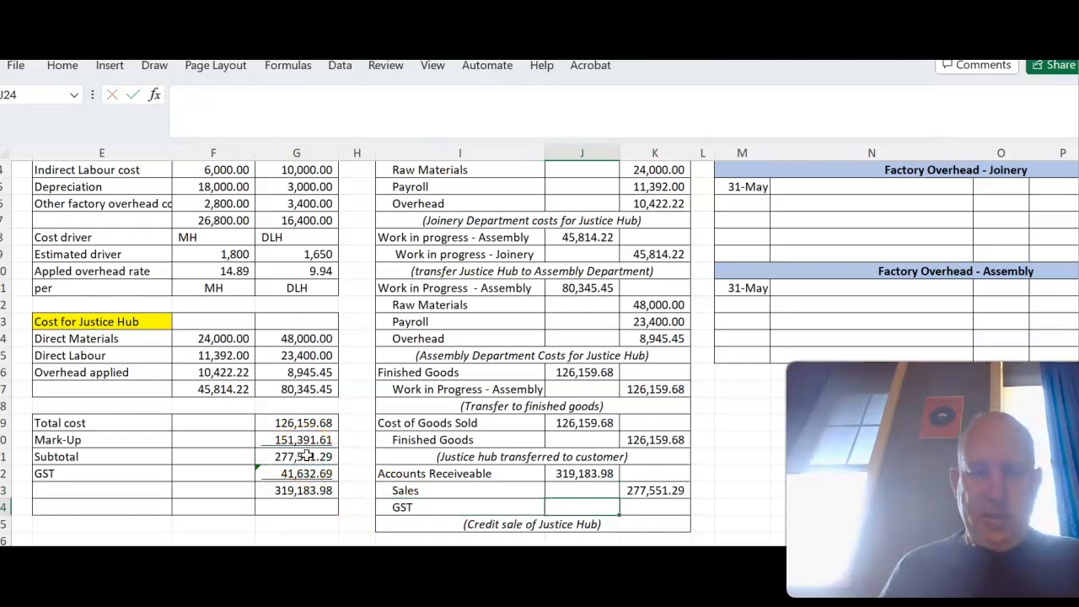
pyautogui.write('=')
pyautogui.click(286, 475)
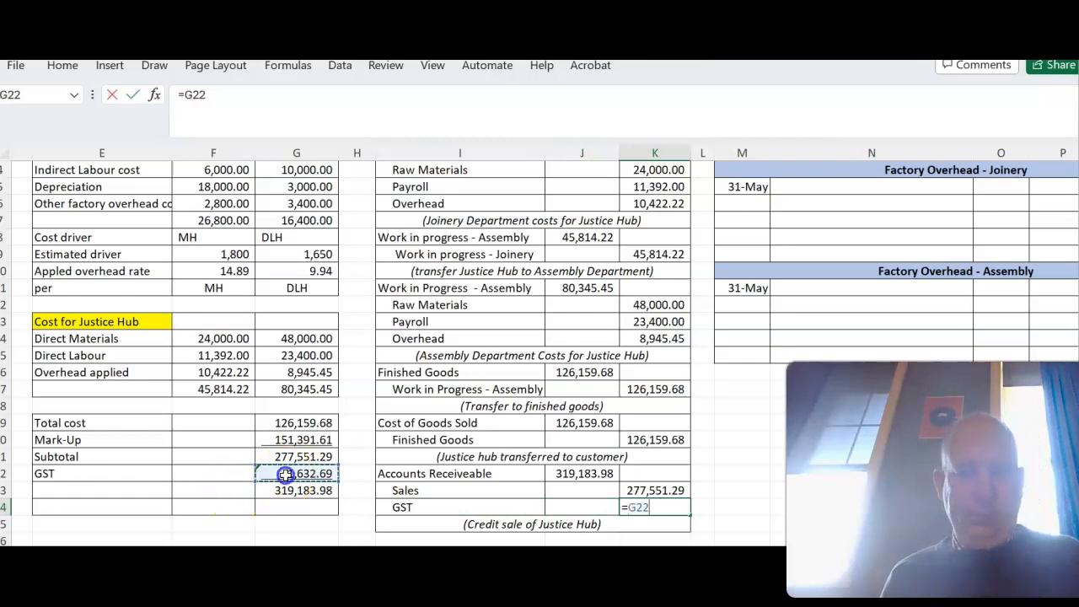
pyautogui.press('Return')
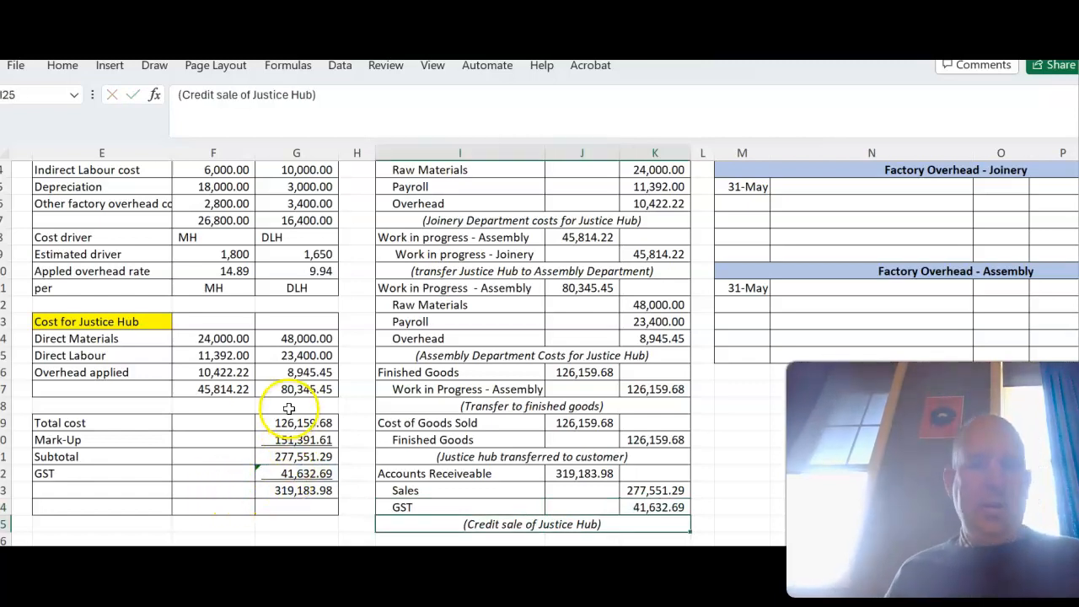
pyautogui.scroll(1, 295, 406)
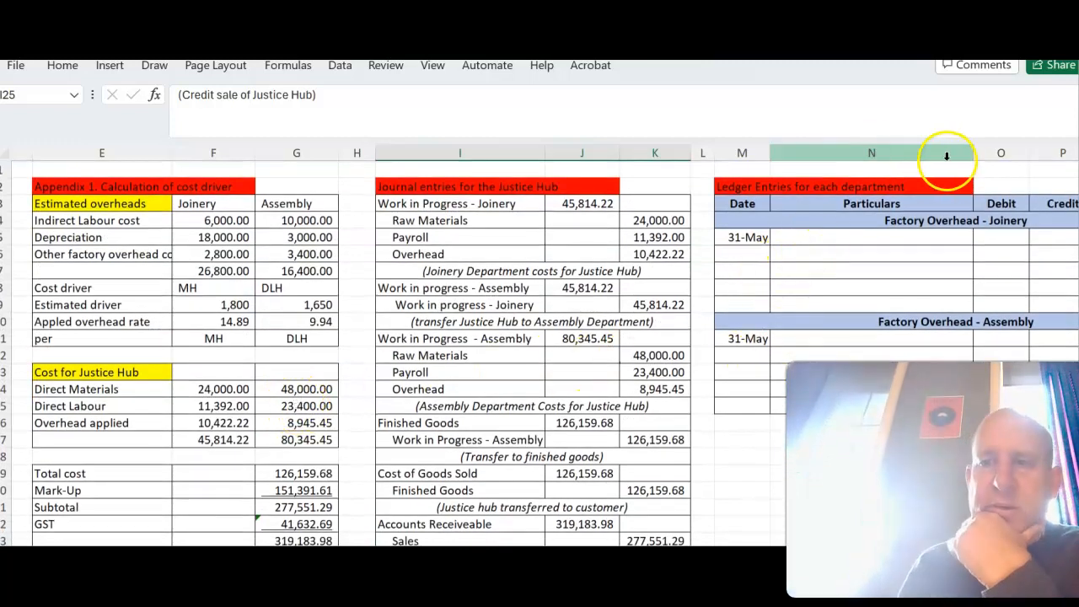
# - Narrow column N, link N5 to the indirect labour label with =E4, and fill the formula down to N7
pyautogui.moveTo(972, 153); pyautogui.dragTo(933, 163)
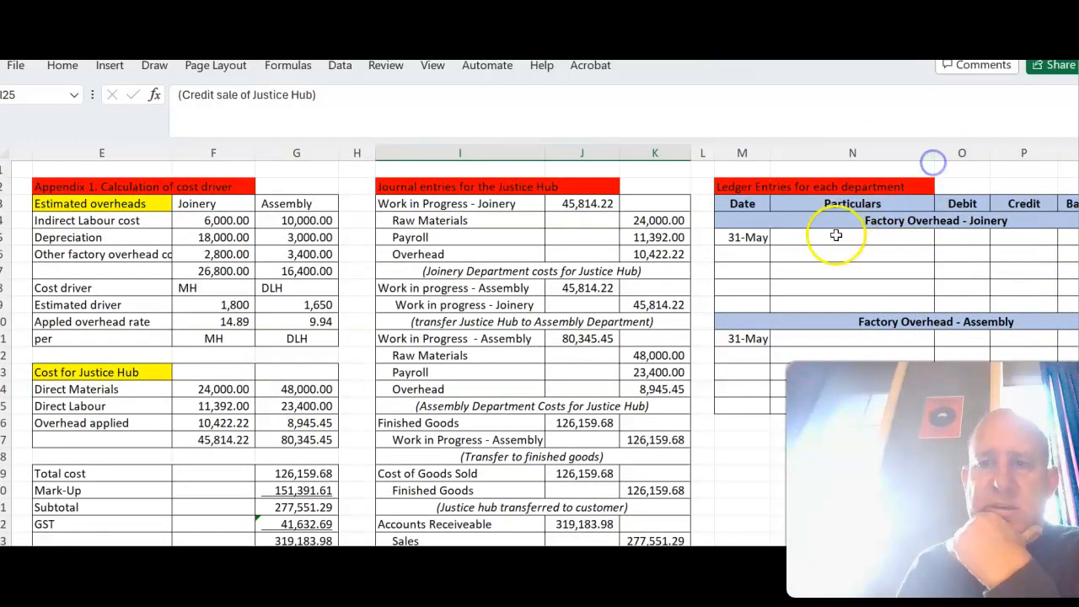
pyautogui.click(825, 235)
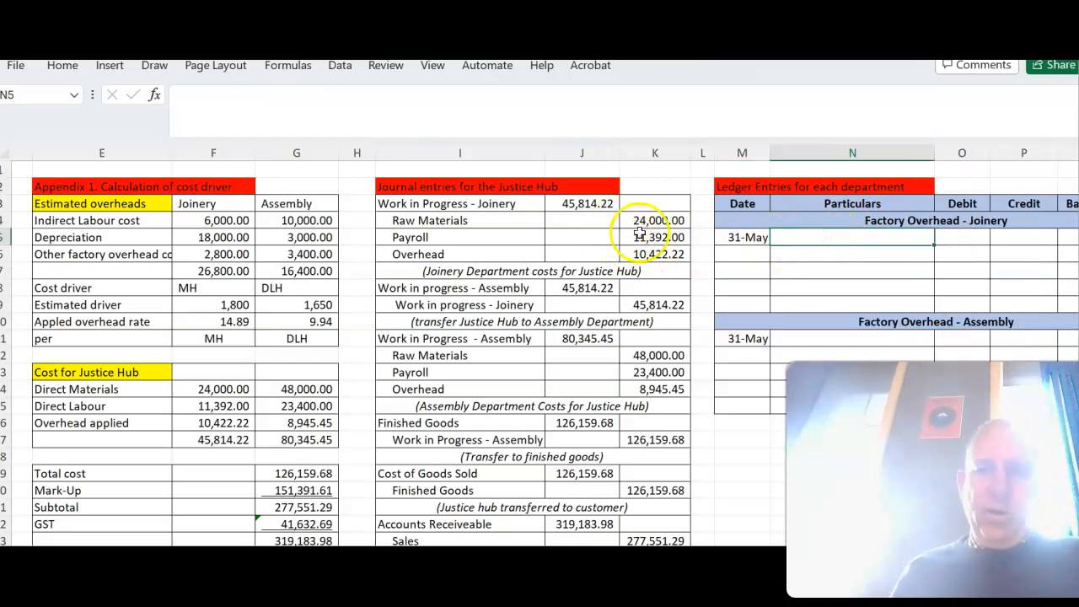
pyautogui.write('=')
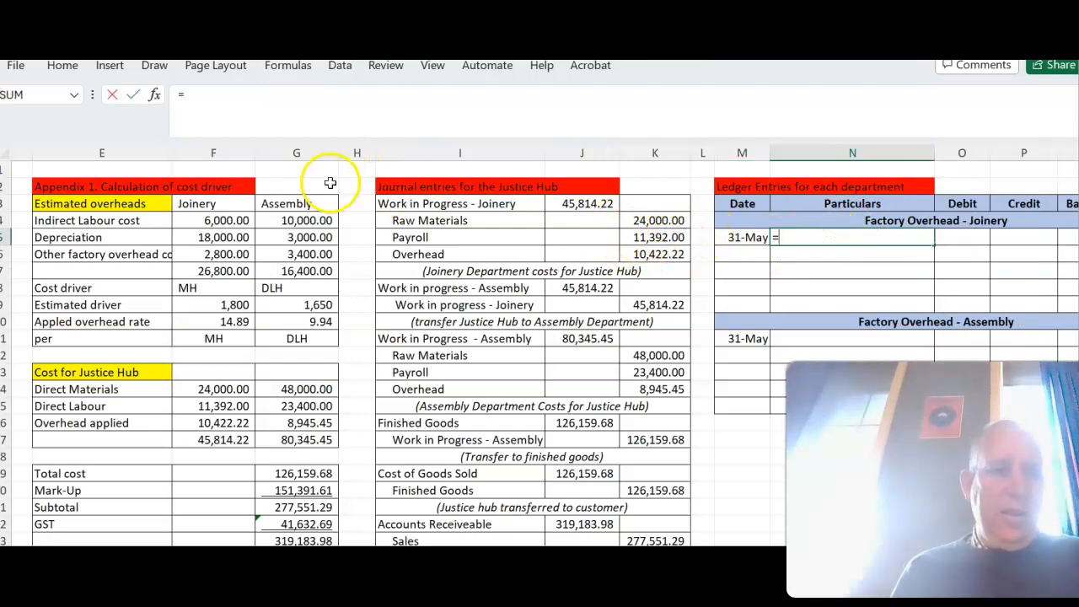
pyautogui.click(152, 220)
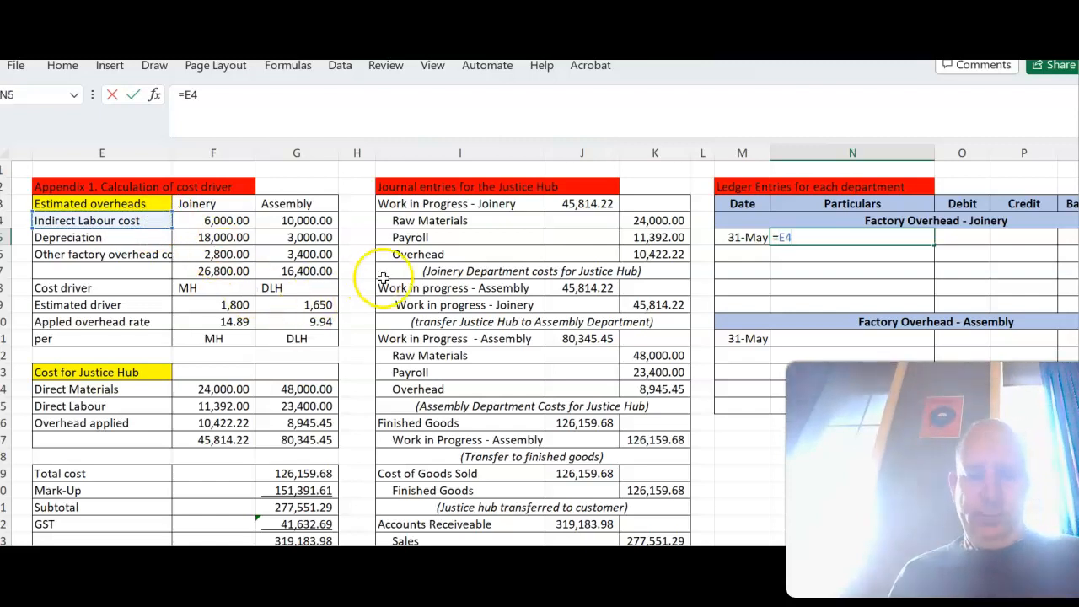
pyautogui.press('Return')
pyautogui.moveTo(850, 247); pyautogui.dragTo(849, 240)
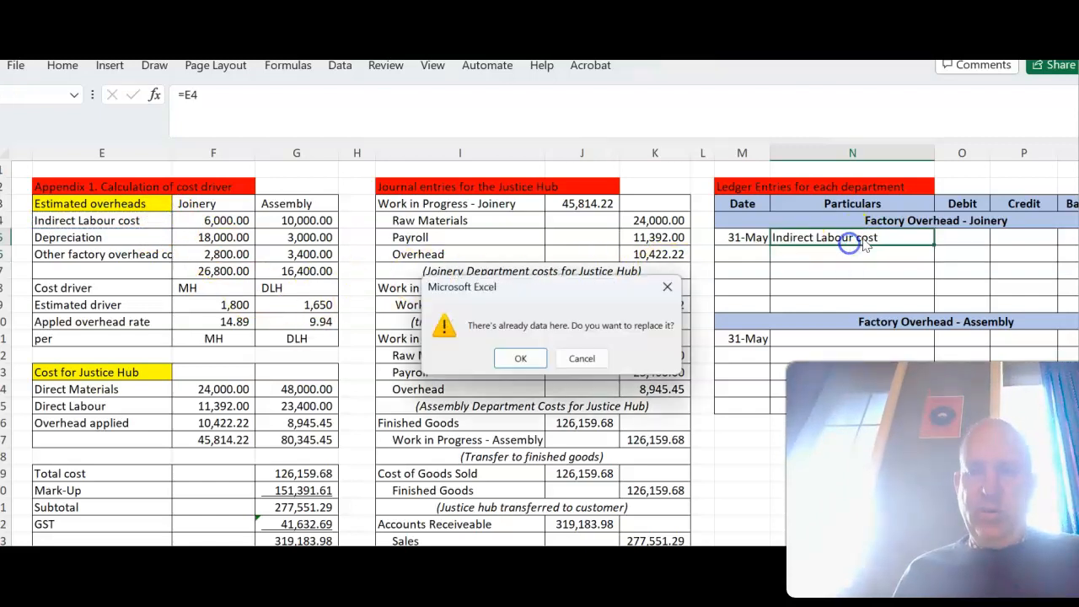
pyautogui.click(583, 359)
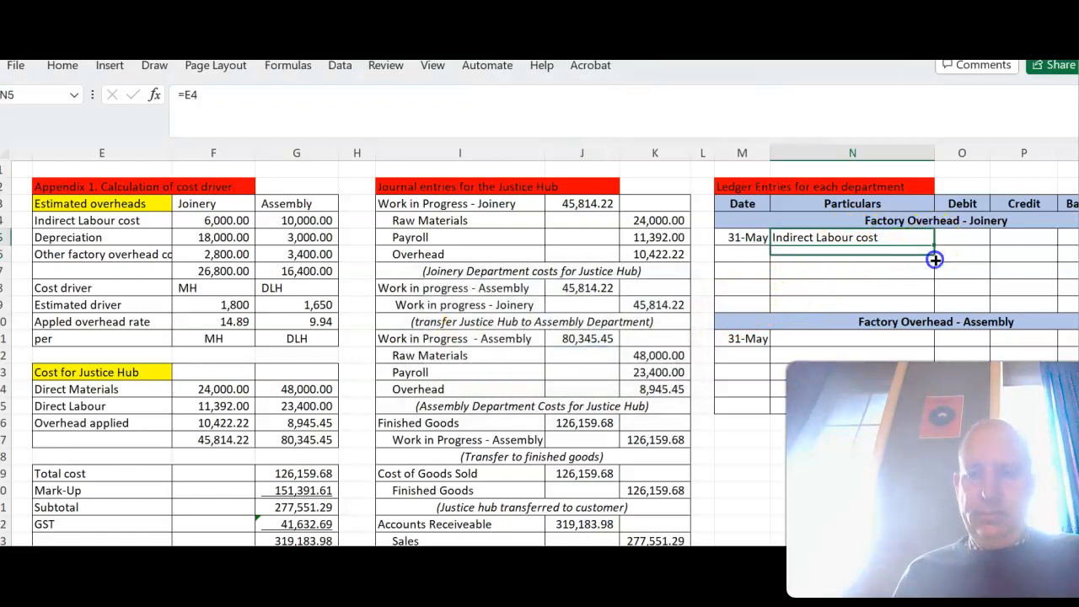
pyautogui.moveTo(934, 247); pyautogui.dragTo(927, 285)
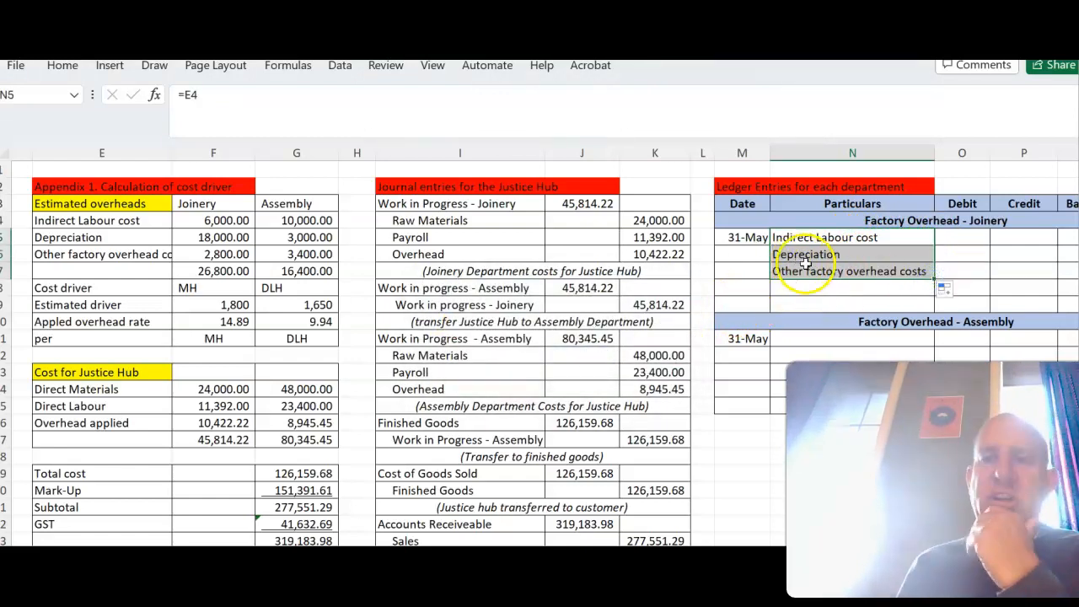
# - Debit the actual Joinery indirect labour cost in O5 with =B16
pyautogui.click(961, 237)
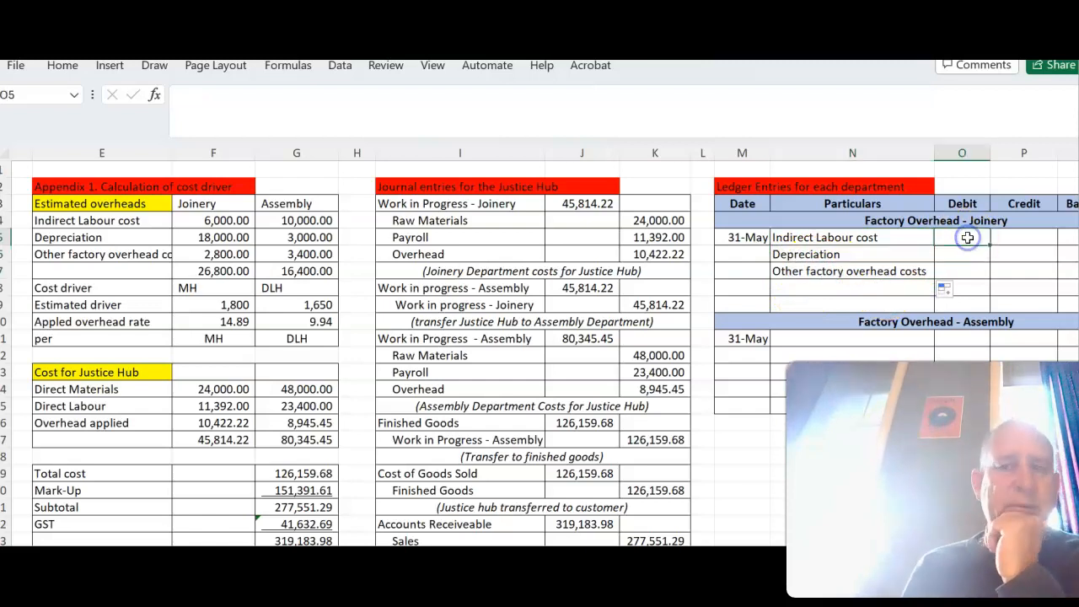
pyautogui.write('=')
pyautogui.hscroll(-1, 875, 243)
pyautogui.hscroll(-3, 874, 243)
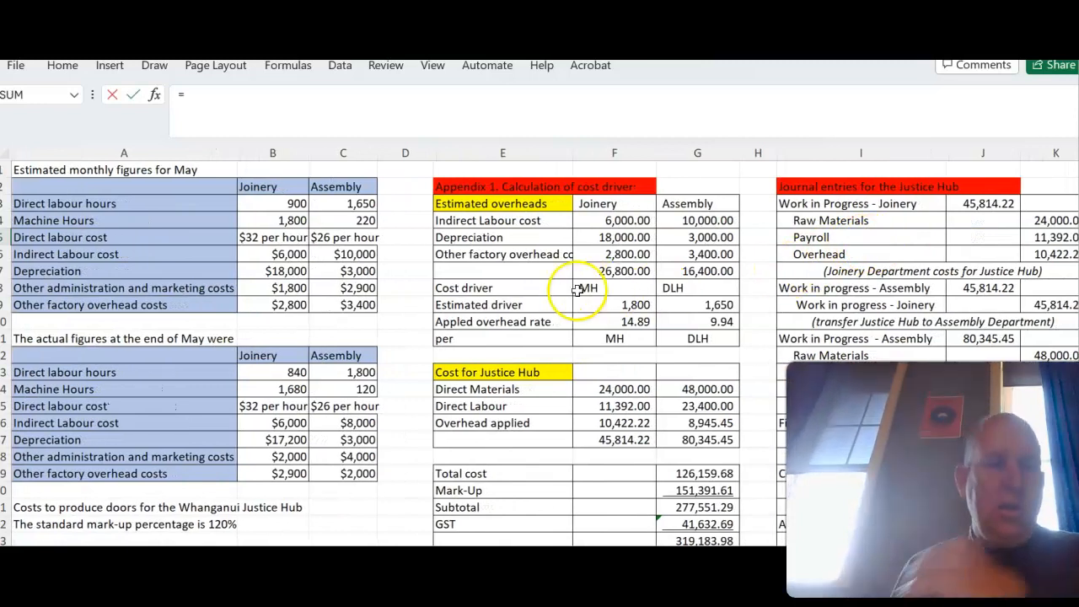
pyautogui.click(283, 423)
pyautogui.press('Return')
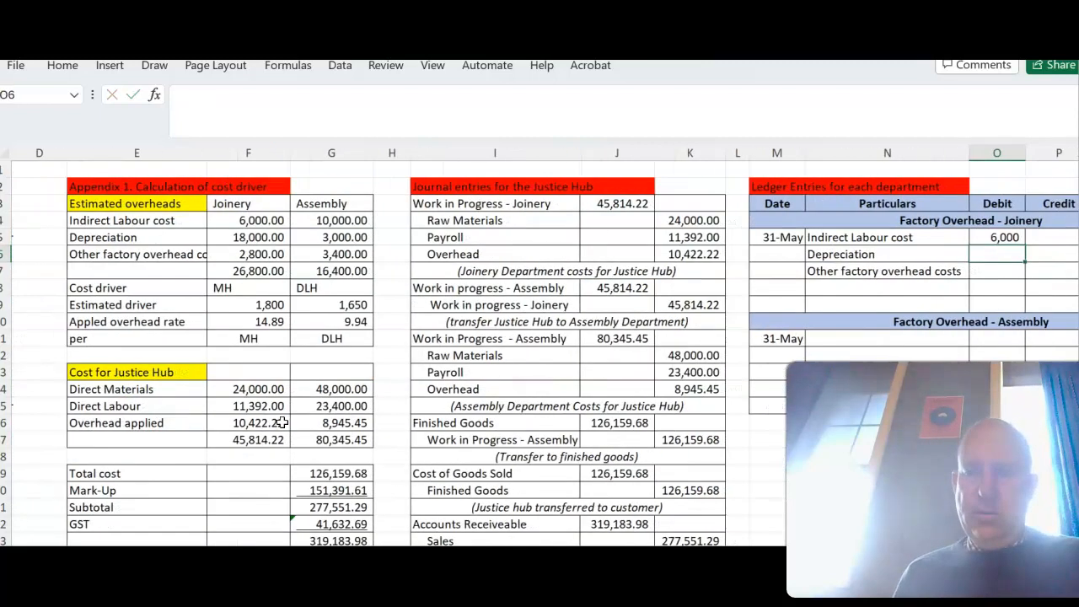
# - Debit the actual Joinery depreciation in O6 with =B17 and other factory overhead costs in O7 with =B19
pyautogui.hscroll(-4, 283, 422)
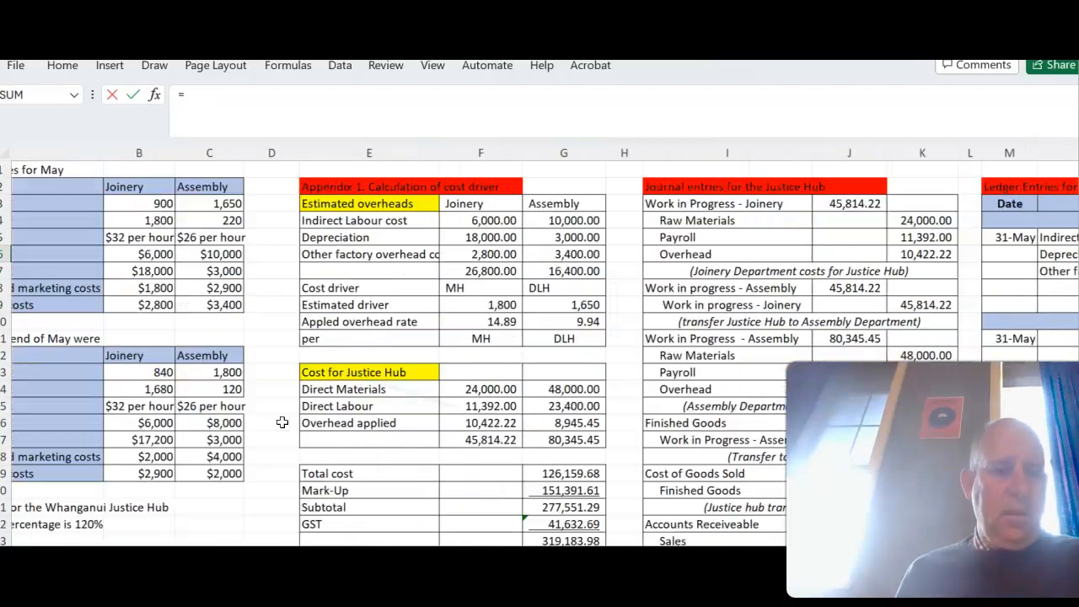
pyautogui.click(283, 440)
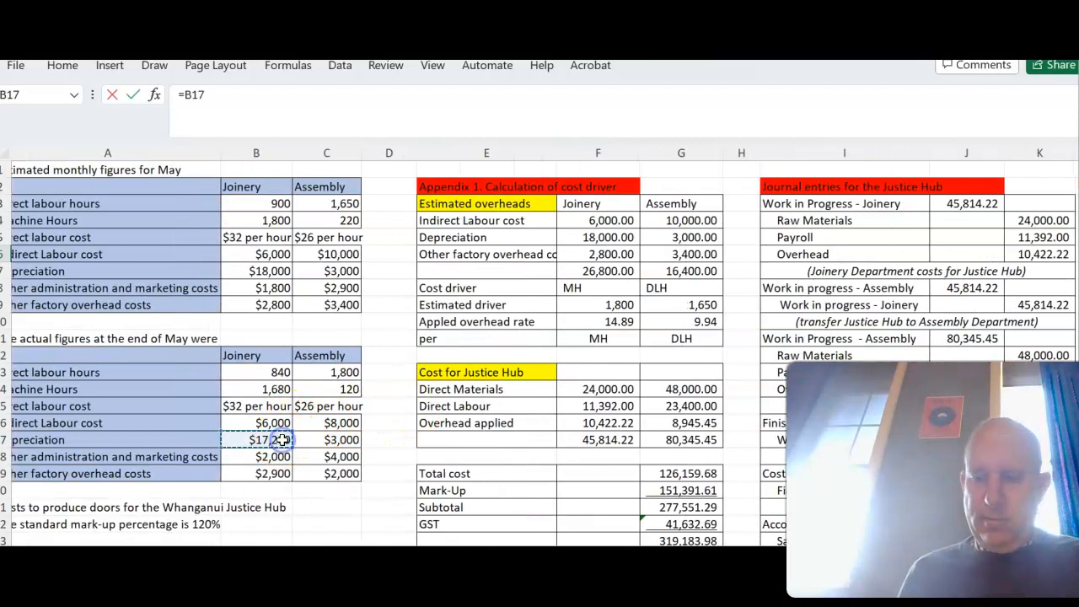
pyautogui.press('Return')
pyautogui.write('=')
pyautogui.hscroll(-3, 282, 439)
pyautogui.hscroll(-2, 282, 440)
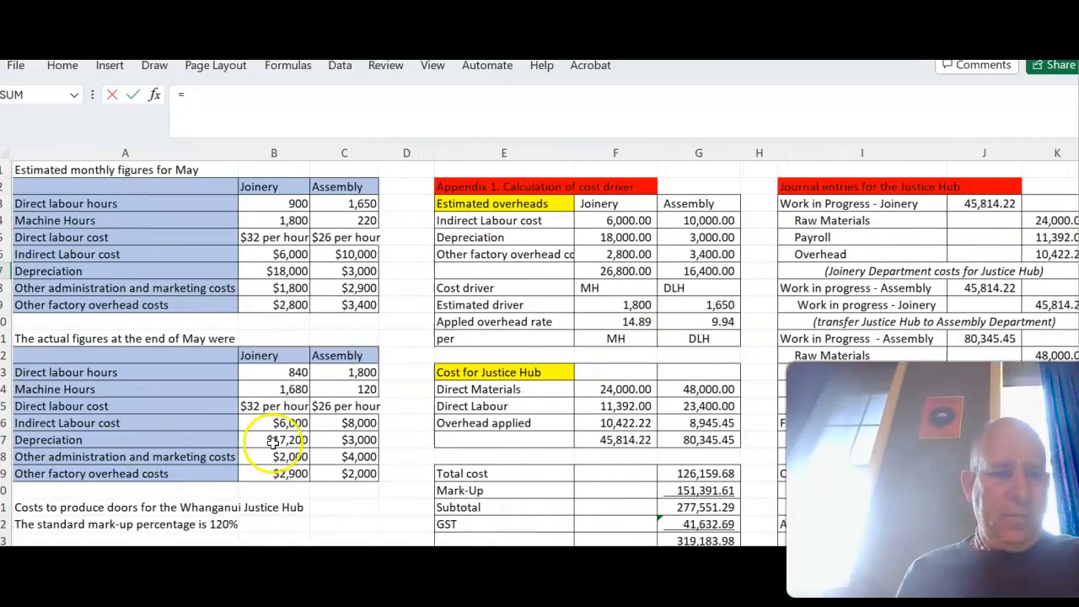
pyautogui.click(269, 472)
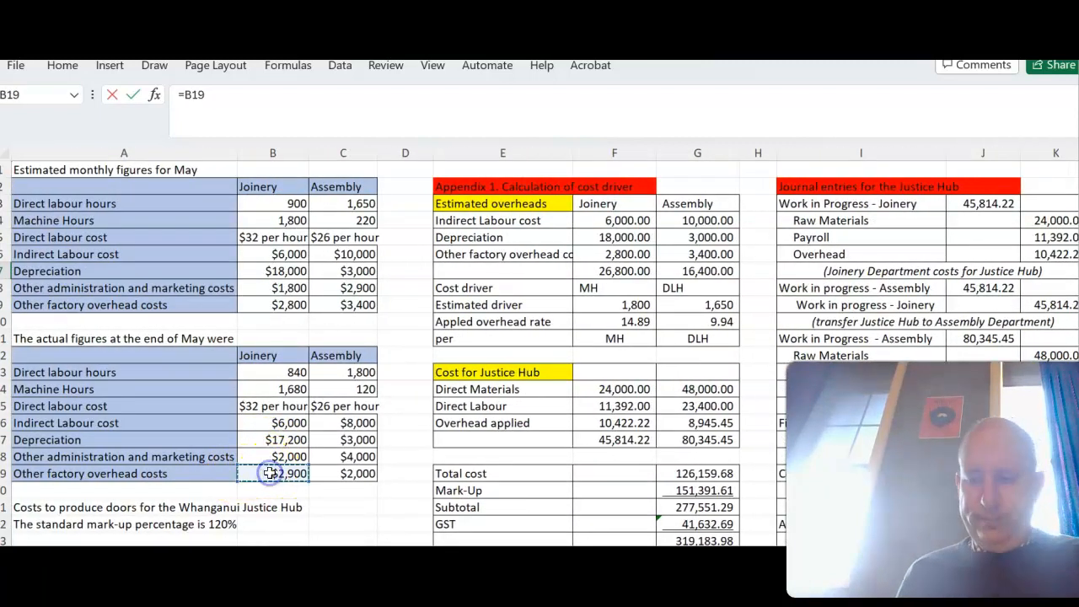
pyautogui.press('Return')
# - Start the Joinery overhead running balance in Q5 with =O5 and mark it "Dr" in R5
pyautogui.hscroll(1, 927, 312)
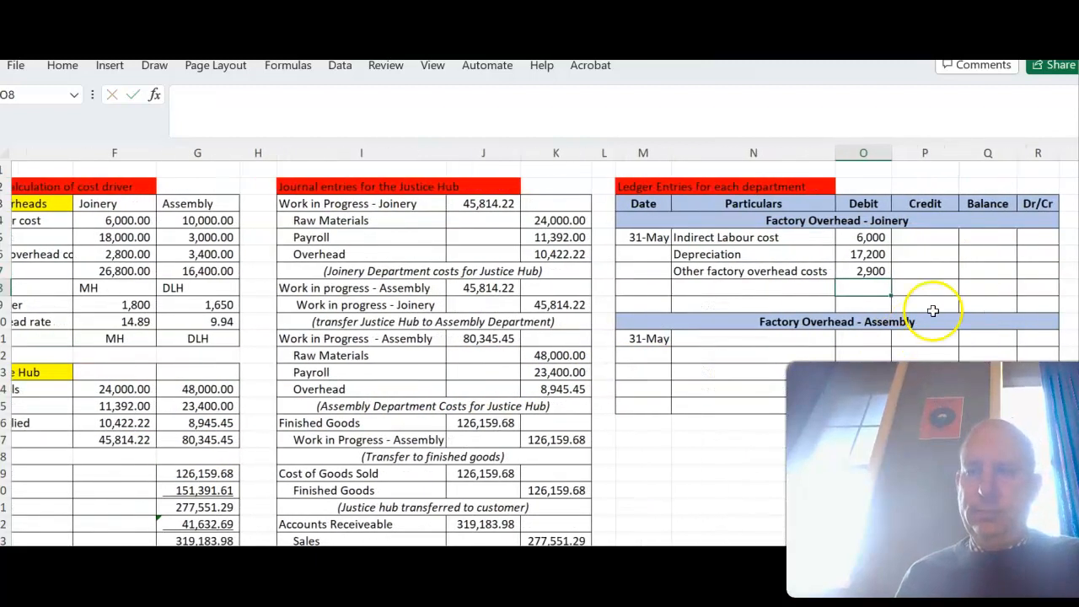
pyautogui.click(995, 240)
pyautogui.write('=')
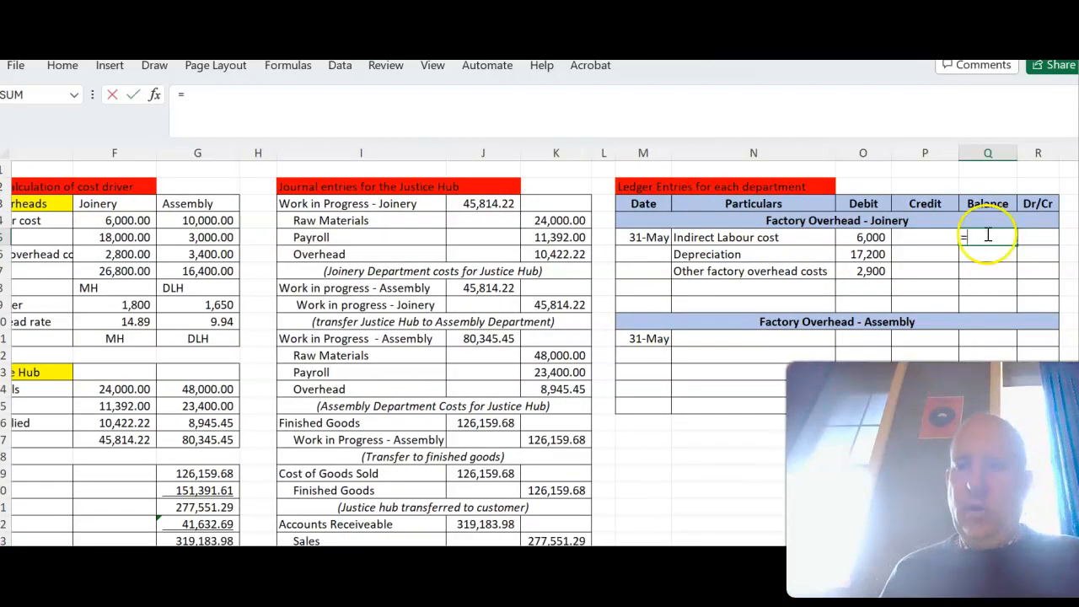
pyautogui.click(870, 238)
pyautogui.press('Tab')
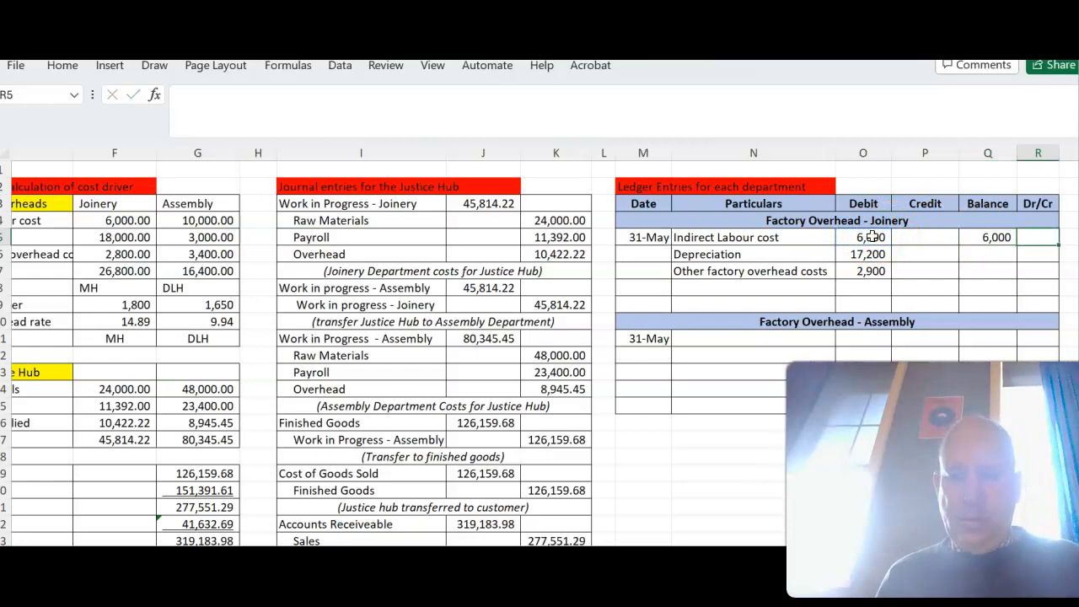
pyautogui.write('Dr')
pyautogui.press('Return')
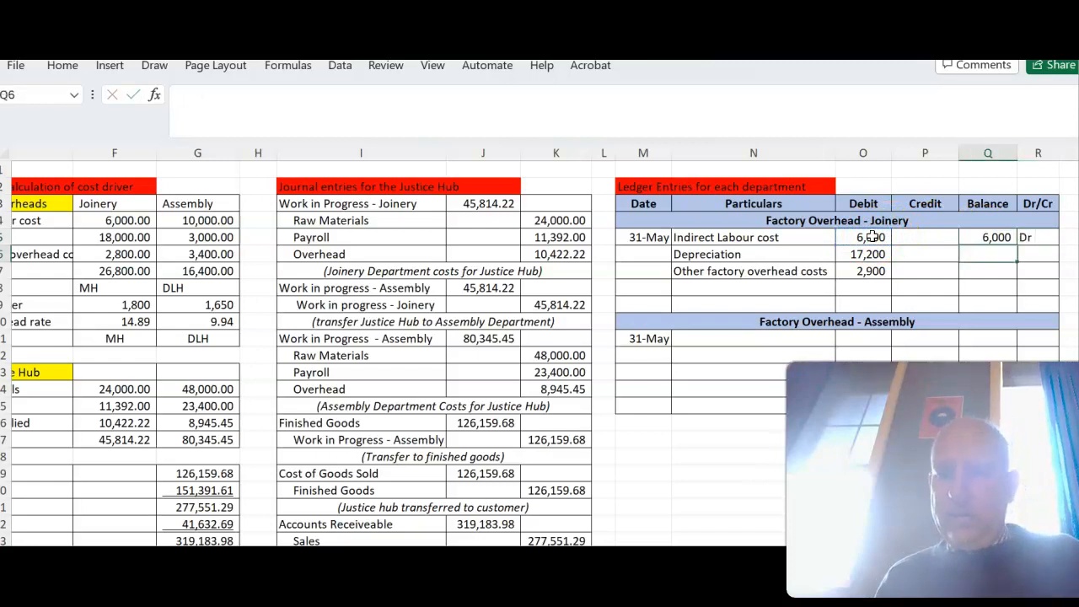
# - Calculate the running balance in Q6 with =Q5+O6, fill it down to Q7, and copy "Dr" down to R7
pyautogui.write('=')
pyautogui.click(984, 238)
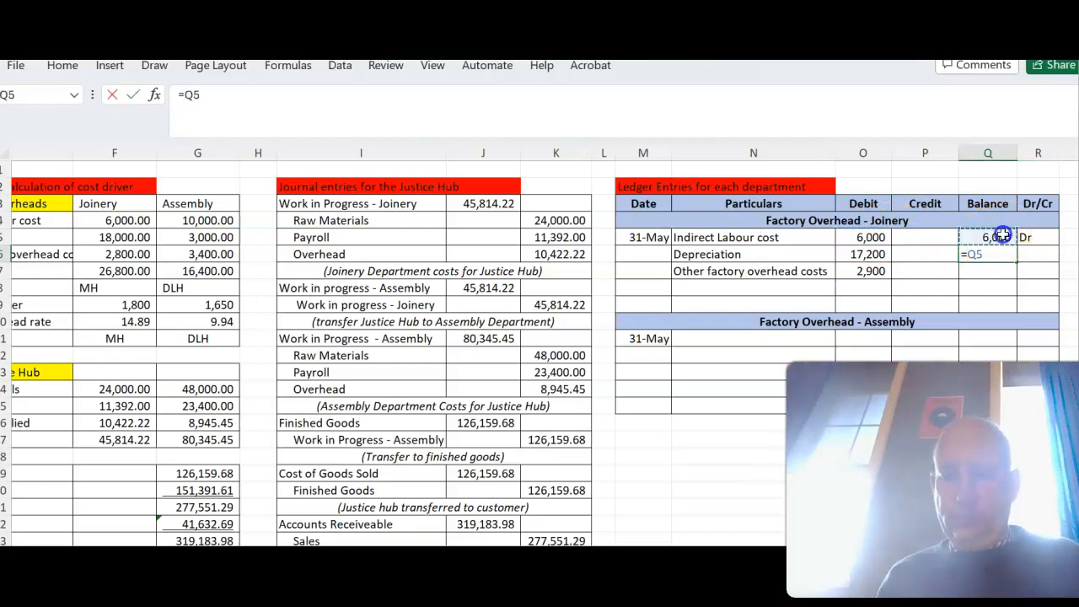
pyautogui.write('+')
pyautogui.click(884, 253)
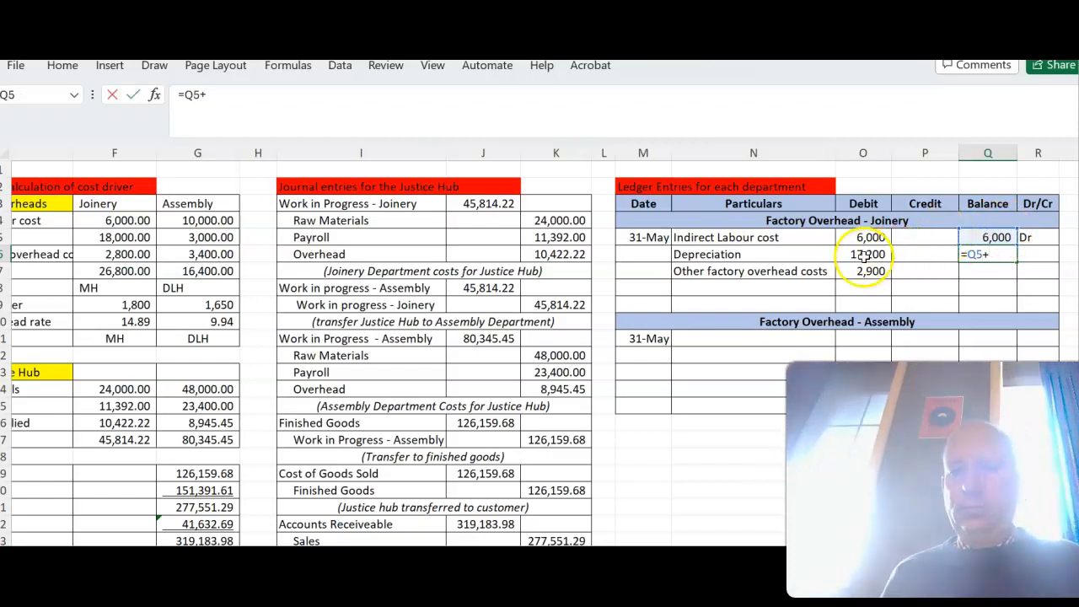
pyautogui.press('Return')
pyautogui.click(1007, 253)
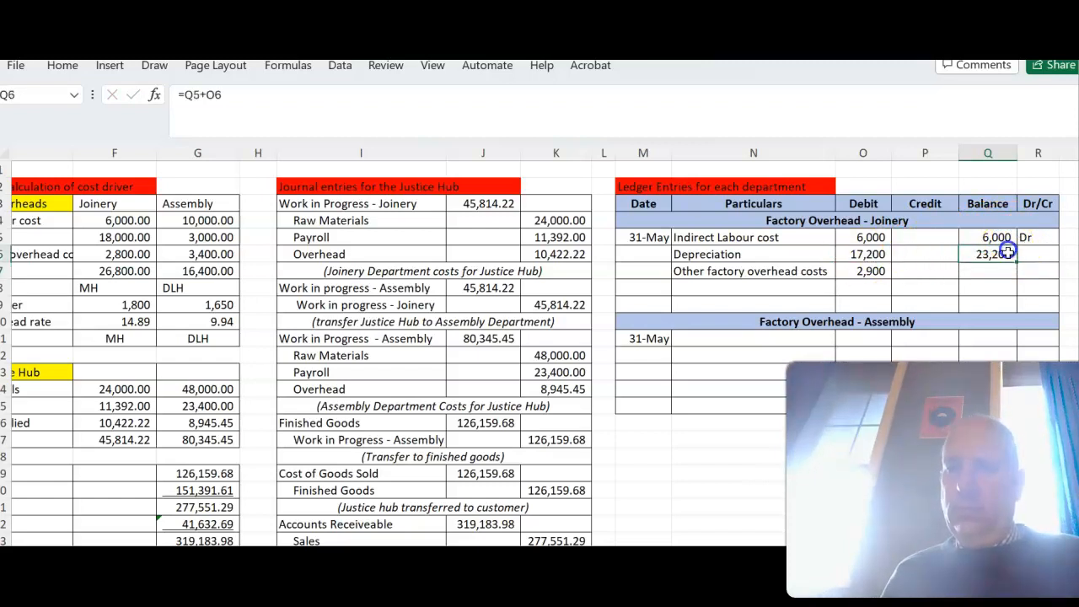
pyautogui.moveTo(1016, 274); pyautogui.dragTo(1015, 276)
pyautogui.click(1037, 238)
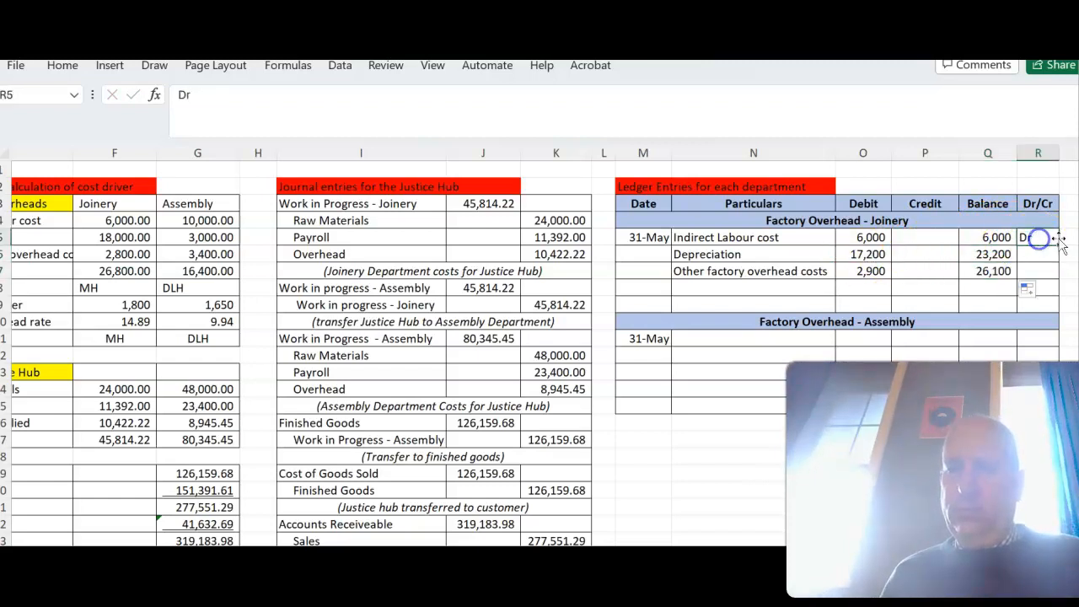
pyautogui.moveTo(1060, 245); pyautogui.dragTo(1051, 273)
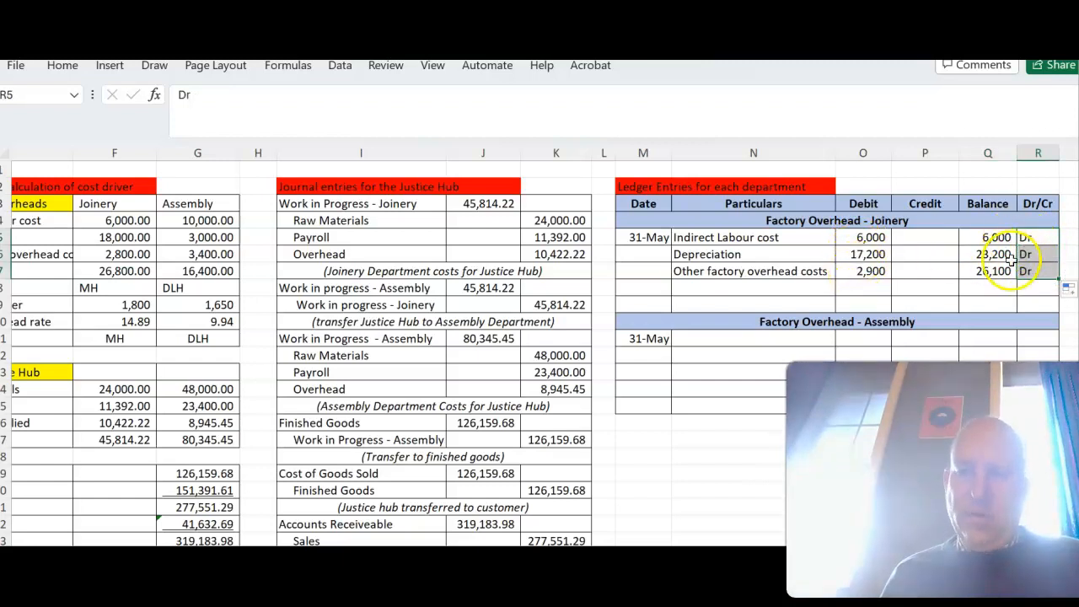
# - Enter "Work in Progress - Joinery" in N8 and credit the applied overhead in P8 with =F10*B14
pyautogui.click(811, 287)
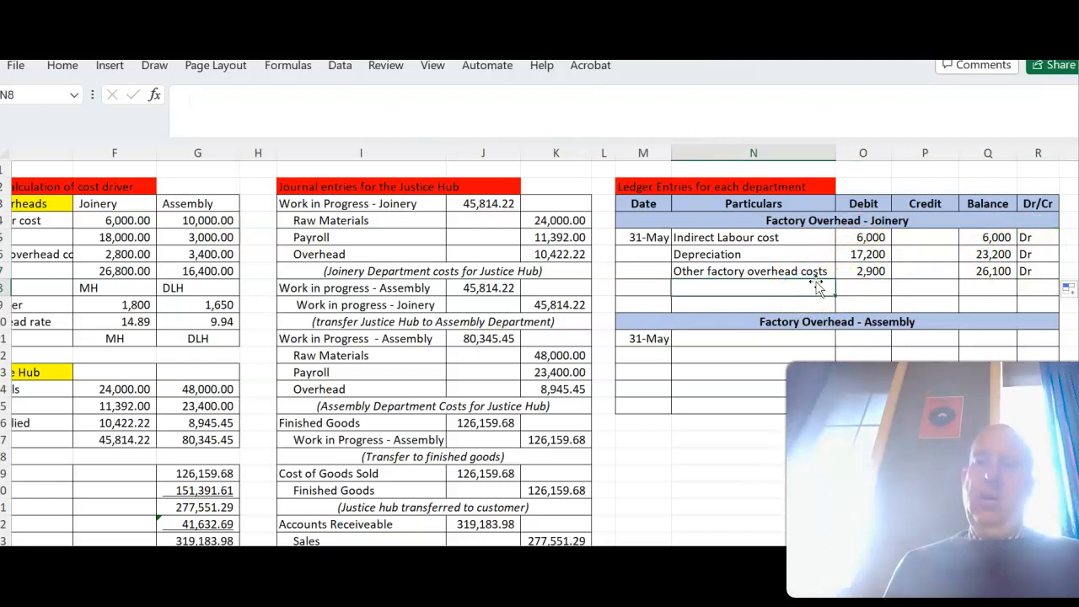
pyautogui.write('Work in Progress - Join')
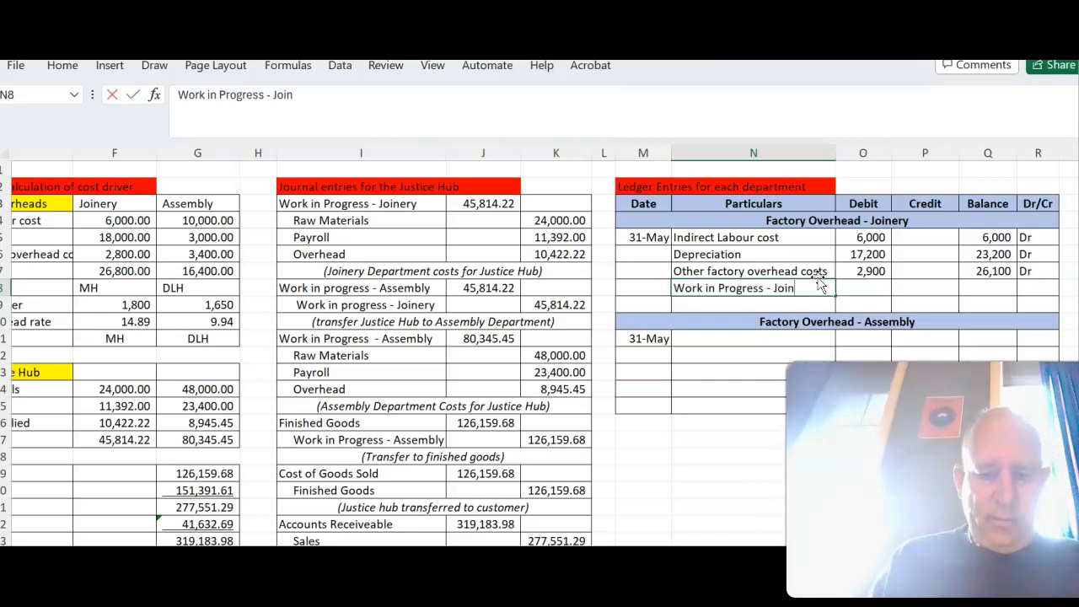
pyautogui.press('Tab')
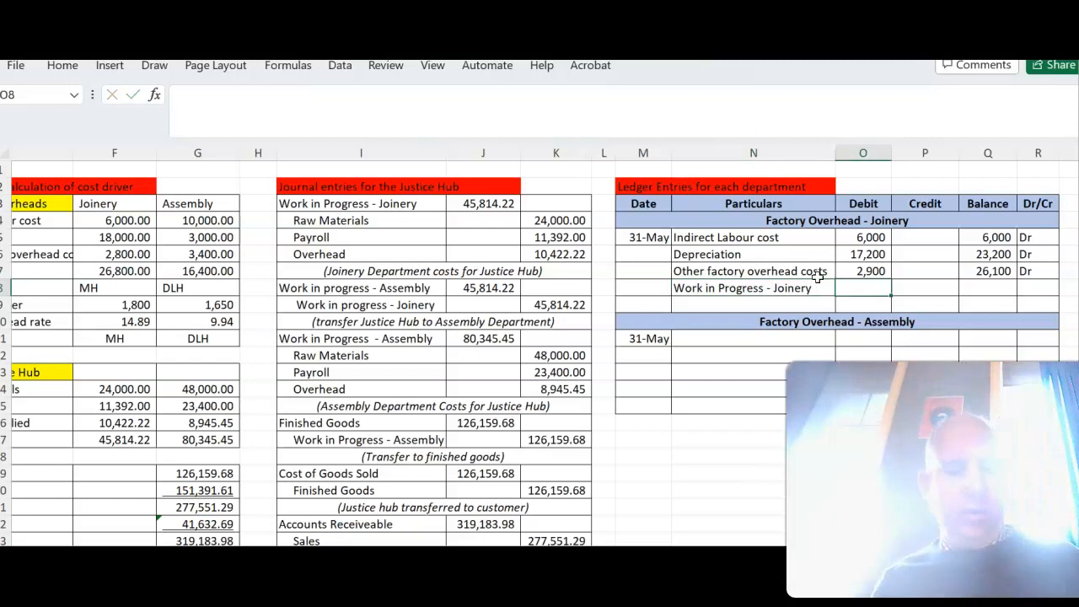
pyautogui.press('Tab')
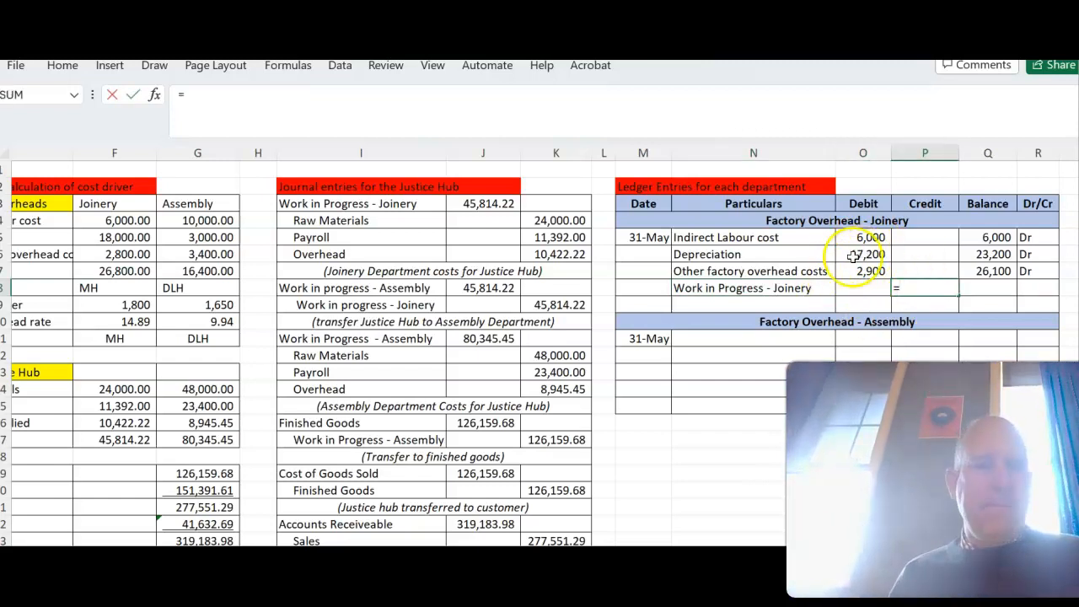
pyautogui.click(141, 322)
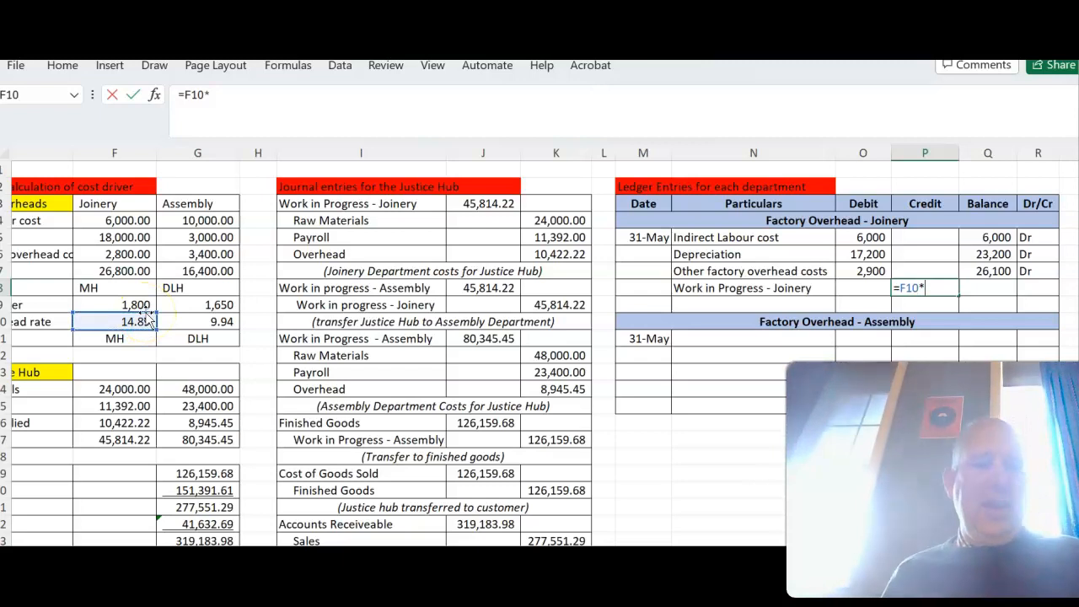
pyautogui.hscroll(-3, 147, 319)
pyautogui.hscroll(-4, 148, 319)
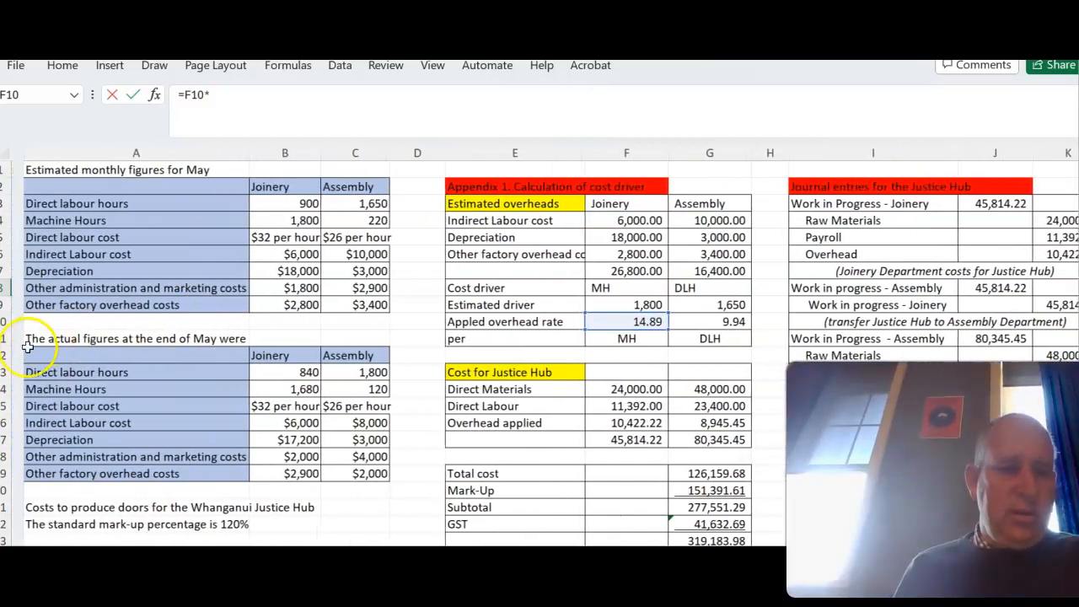
pyautogui.click(285, 389)
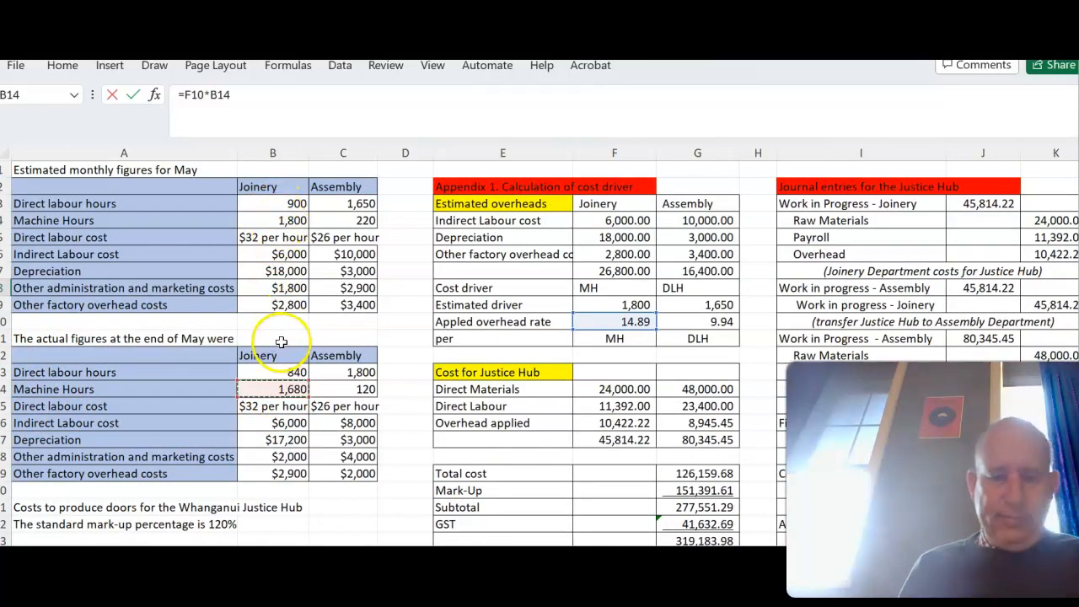
pyautogui.press('Escape')
# - Calculate the balance in Q8 by subtracting the P8 credit from Q7, and mark it "Dr" in R8
pyautogui.hscroll(5, 280, 341)
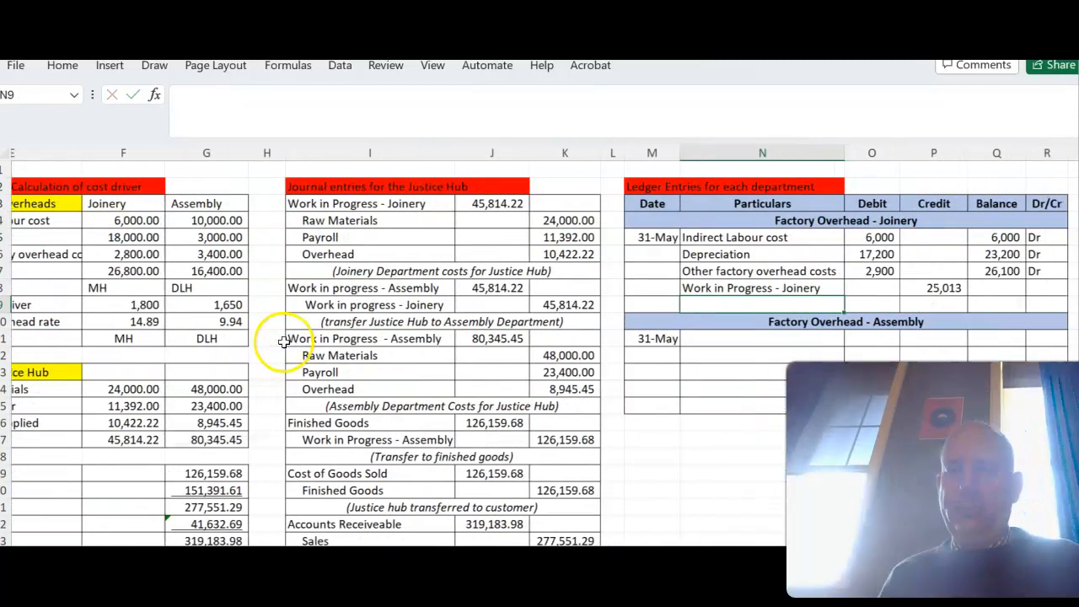
pyautogui.click(907, 288)
pyautogui.write('=')
pyautogui.click(896, 271)
pyautogui.write('-')
pyautogui.click(855, 286)
pyautogui.press('Tab')
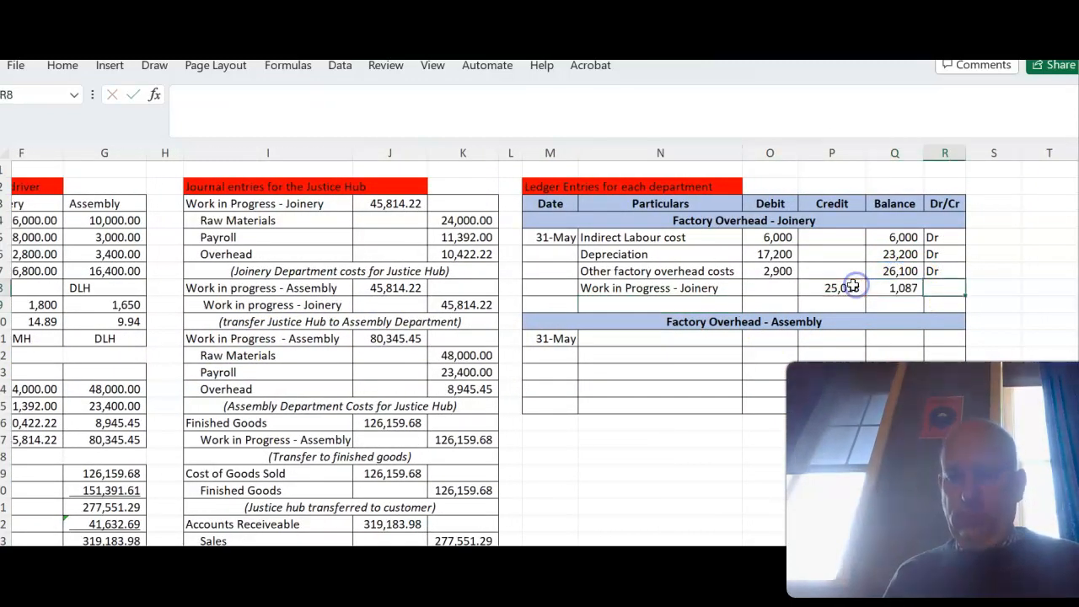
pyautogui.write('Dr')
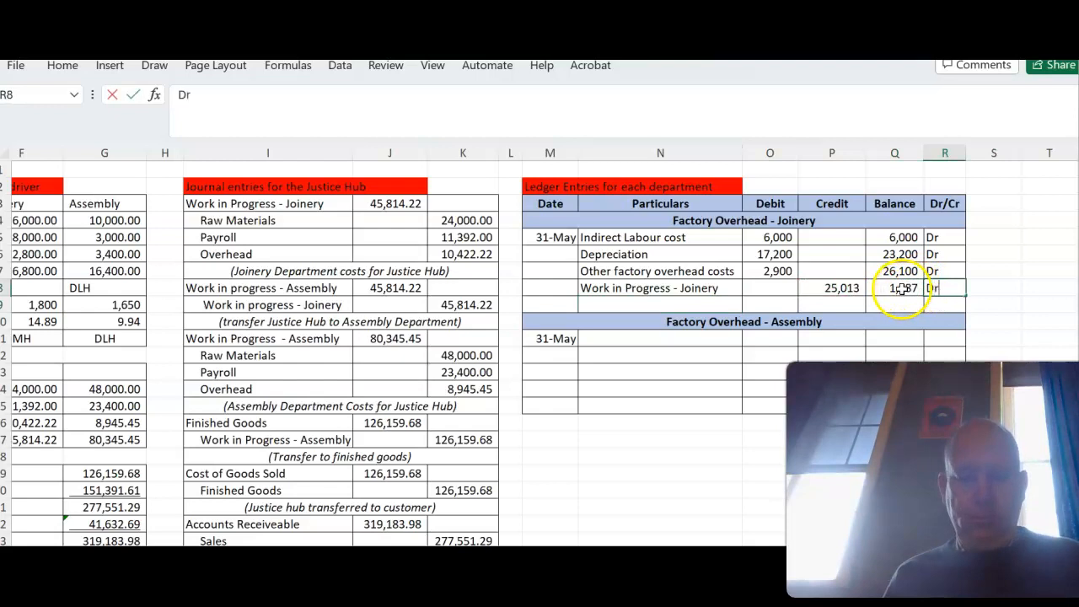
pyautogui.click(843, 287)
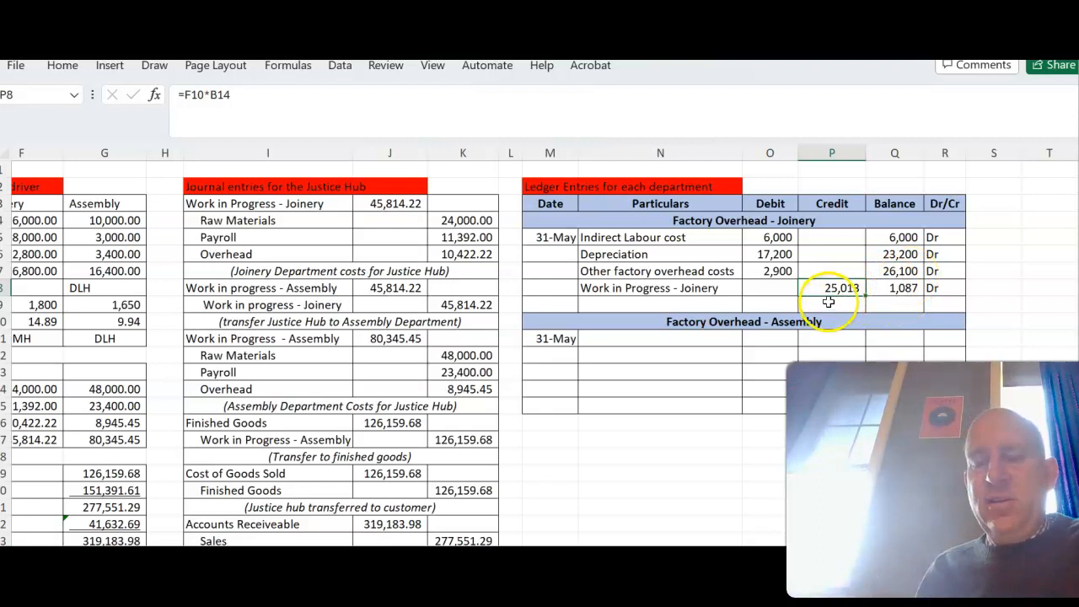
# - Enter "Cost of Goods Sold" in N9, credit 1087 in P9, and enter "-" as the balance in Q9
pyautogui.click(698, 306)
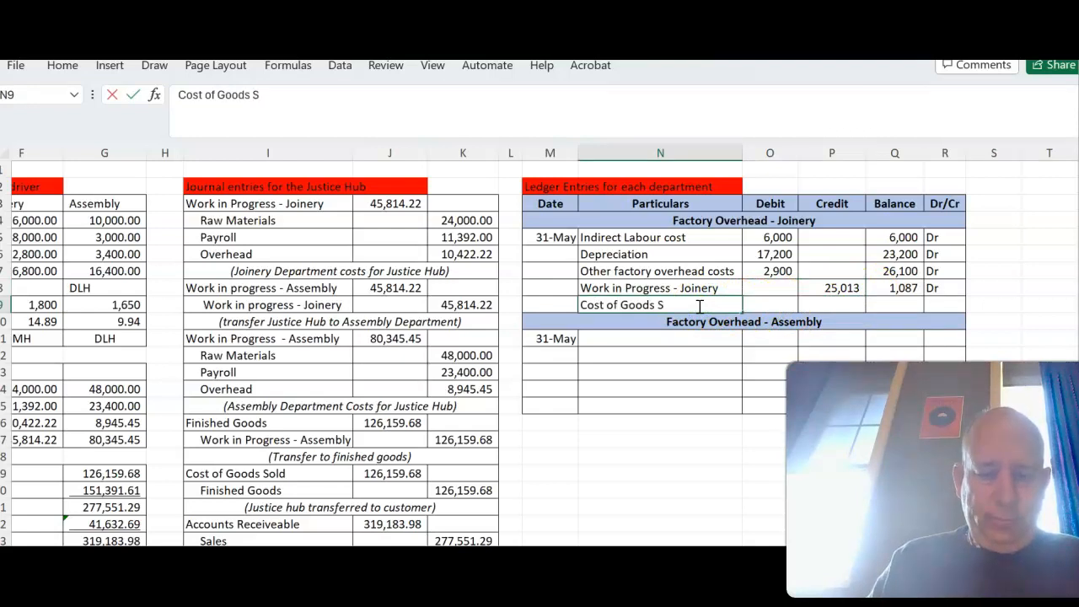
pyautogui.press('BackSpace')
pyautogui.write('d')
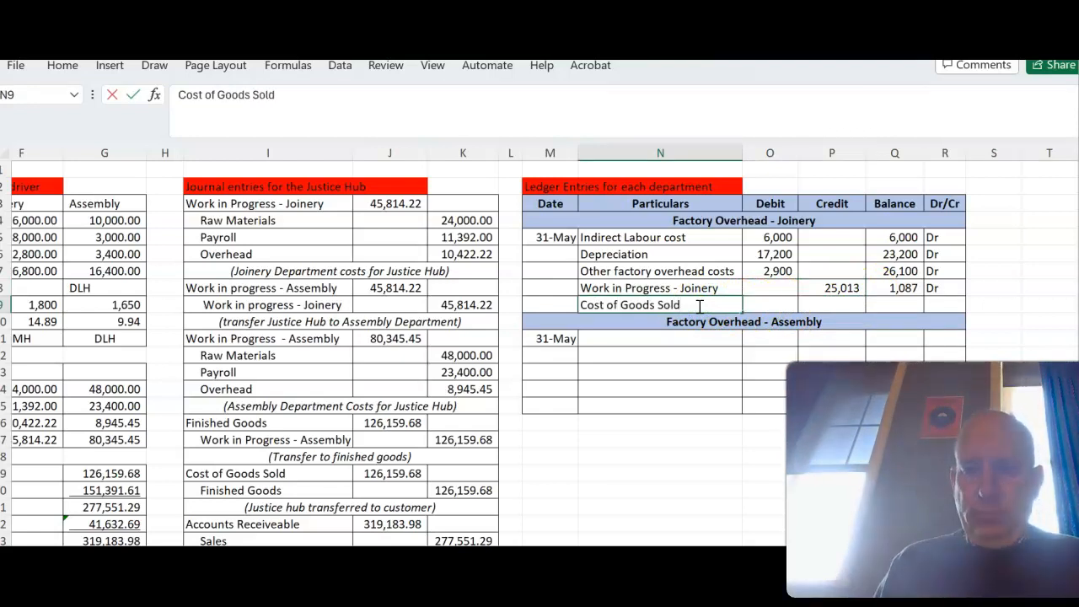
pyautogui.press('Tab')
pyautogui.press('Tab')
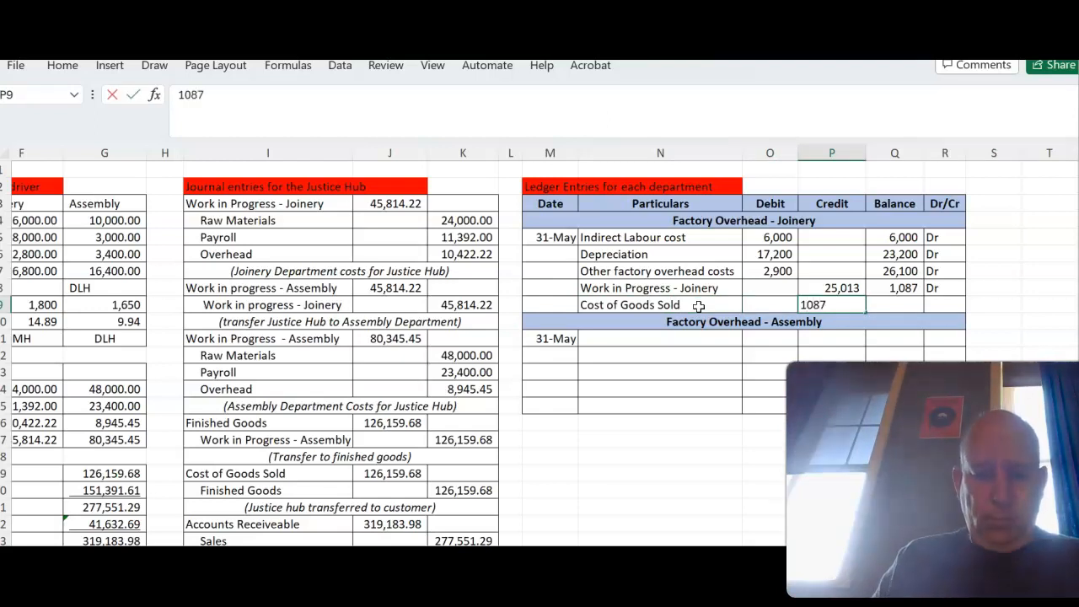
pyautogui.press('Tab')
pyautogui.write('-')
pyautogui.press('Tab')
pyautogui.press('Down')
pyautogui.press('Down')
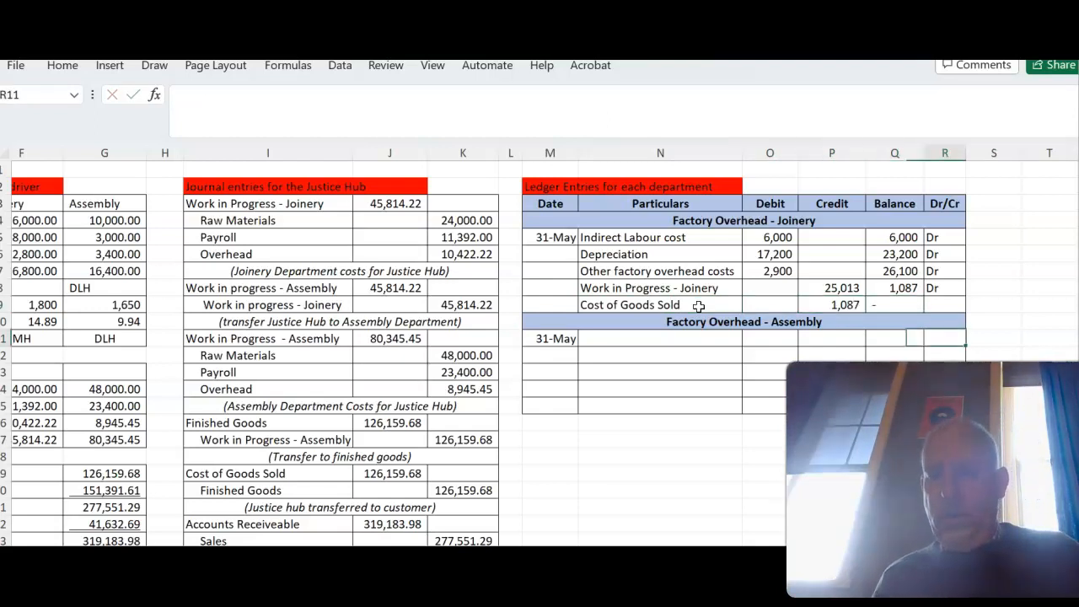
# - Try to copy the Joinery particulars from N5:N9 into the Assembly ledger starting at N11
pyautogui.scroll(-1, 713, 319)
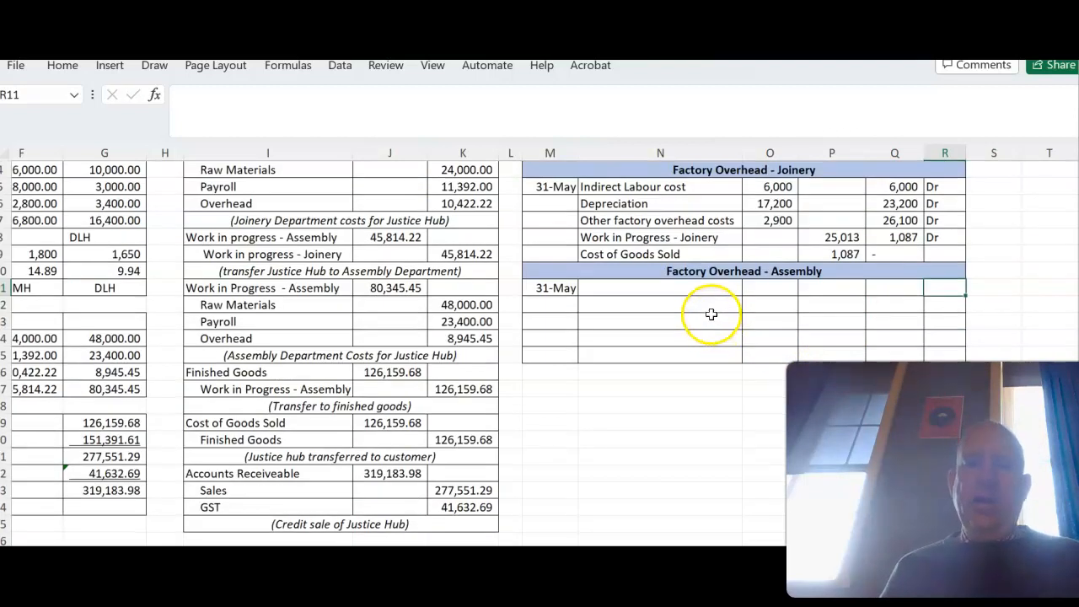
pyautogui.click(640, 288)
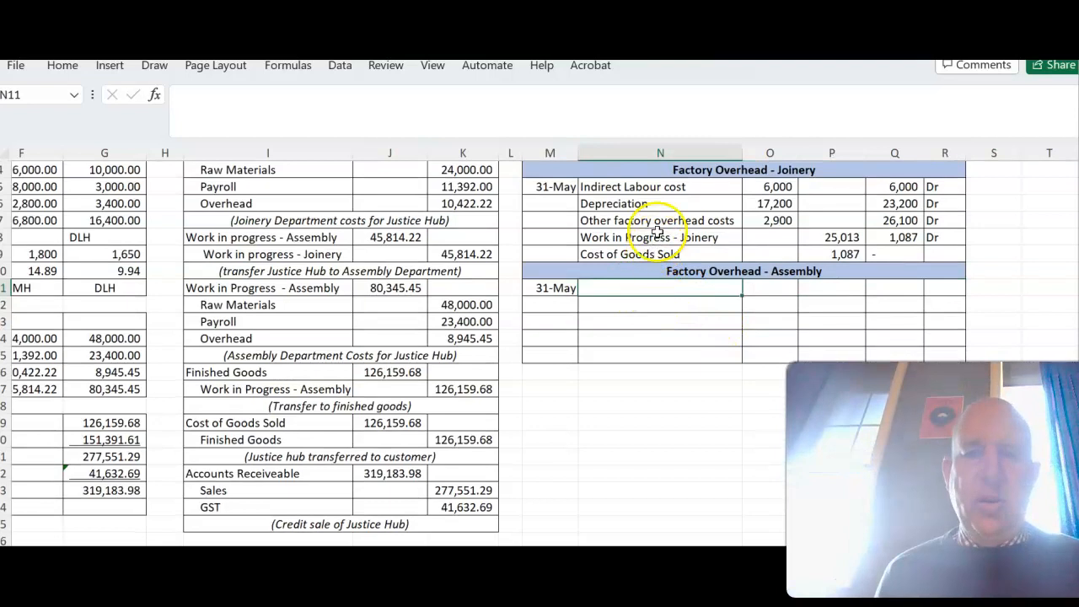
pyautogui.moveTo(643, 186); pyautogui.dragTo(656, 247)
pyautogui.hotkey('ctrl', 'c')
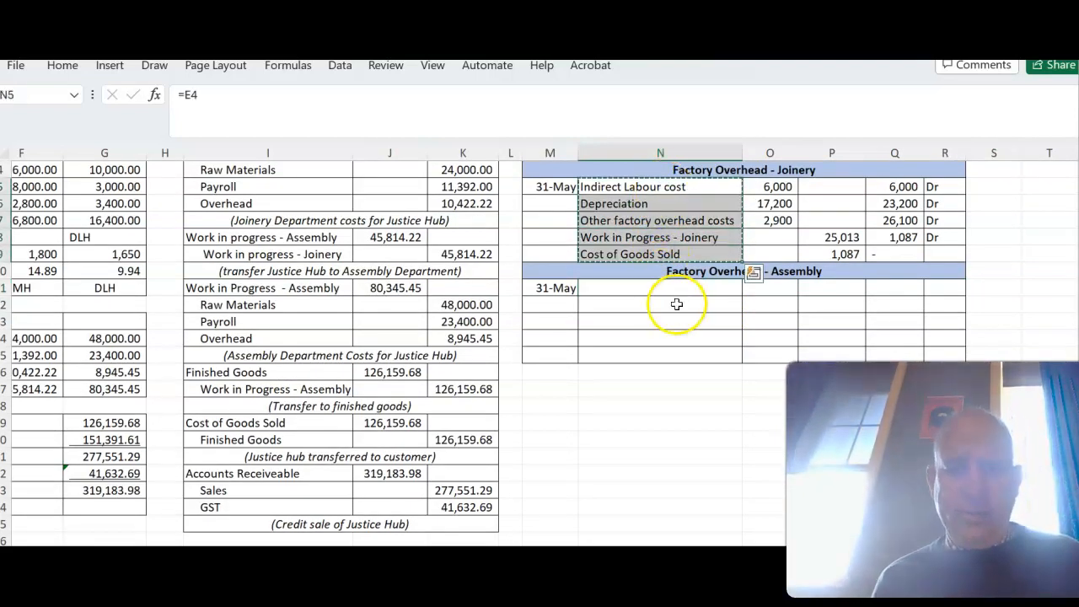
pyautogui.click(672, 289)
pyautogui.hotkey('ctrl', 'v')
pyautogui.press('ctrl')
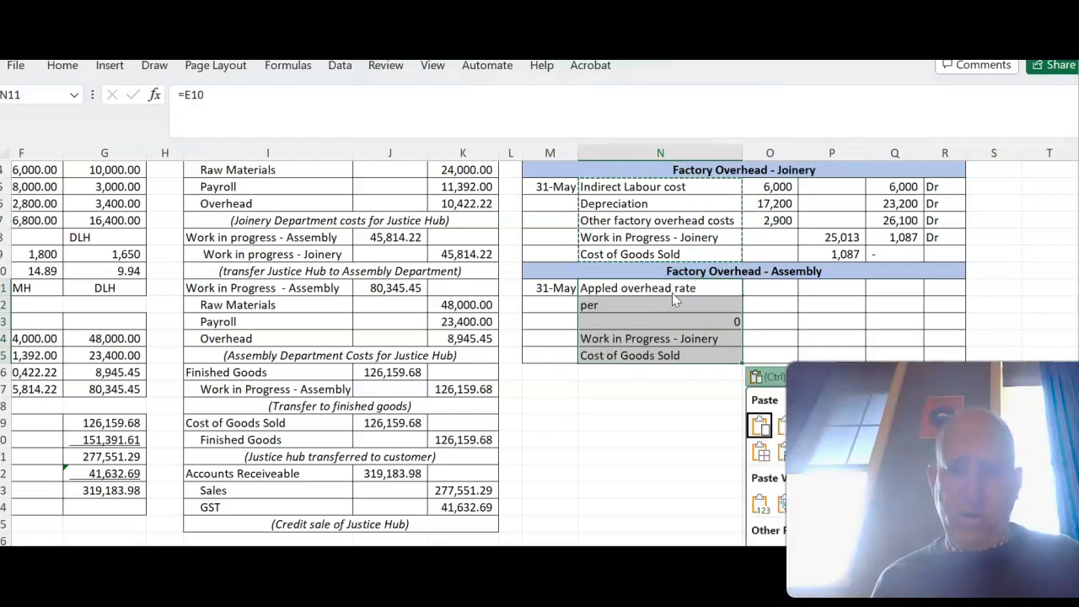
pyautogui.rightClick(666, 284)
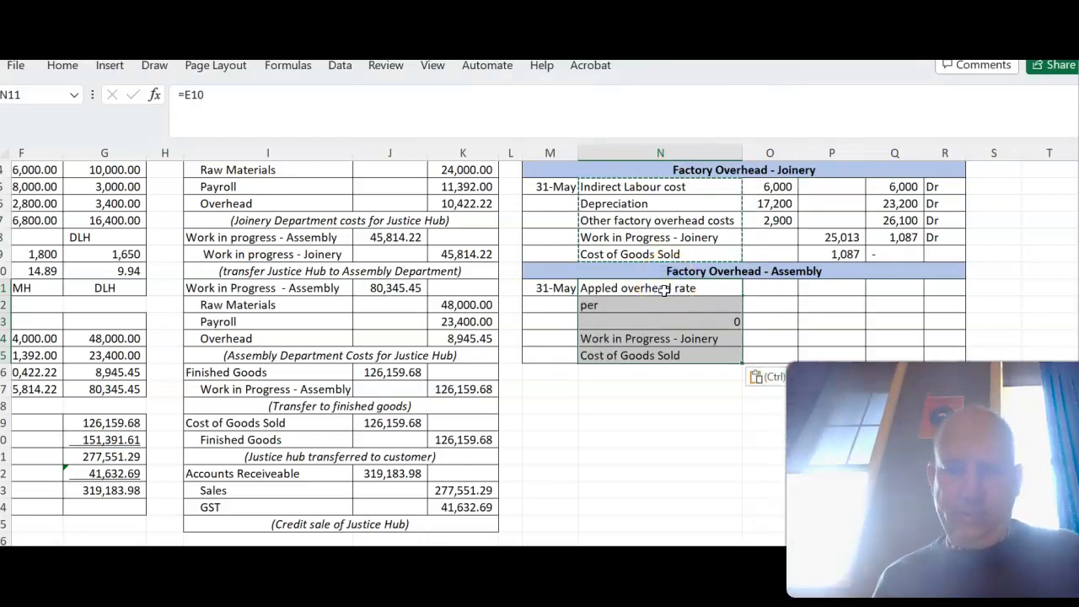
# - Link the Assembly particulars to the Joinery ones with =N5 in N11, filled down to N15
pyautogui.click(666, 288)
pyautogui.write('=')
pyautogui.click(666, 187)
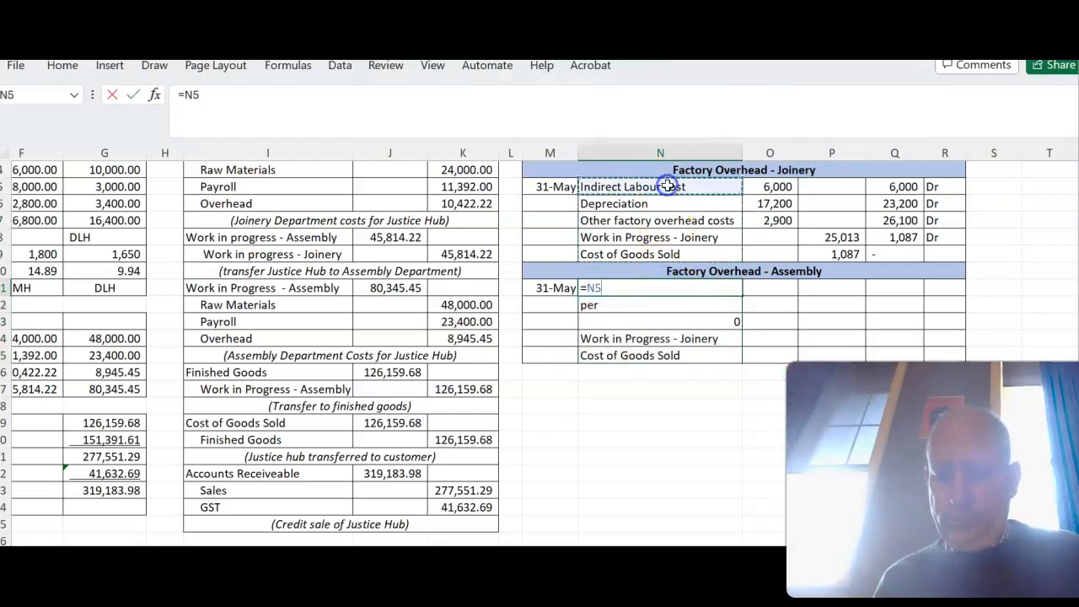
pyautogui.press('Return')
pyautogui.click(727, 288)
pyautogui.moveTo(741, 297); pyautogui.dragTo(731, 361)
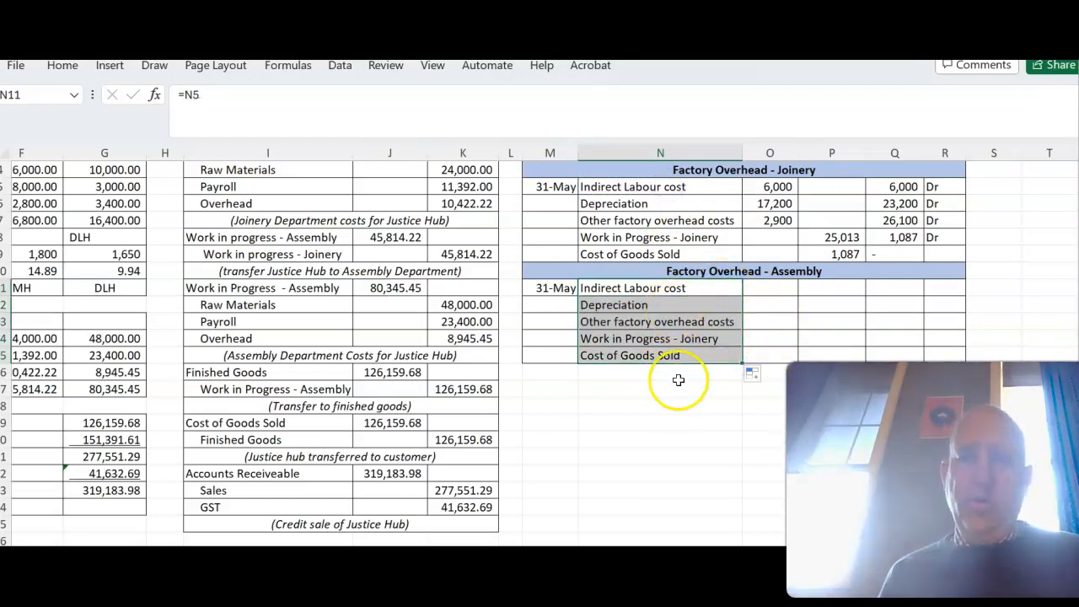
# - Replace the particulars in N14 with "Work in Progress - Assembly"
pyautogui.click(698, 338)
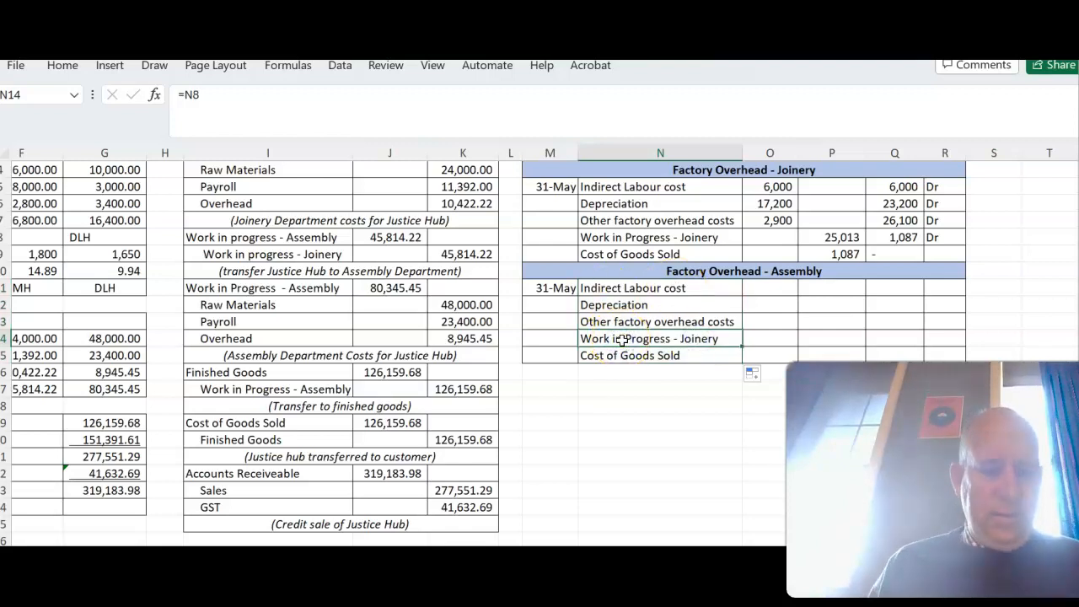
pyautogui.write('Work in Progress -')
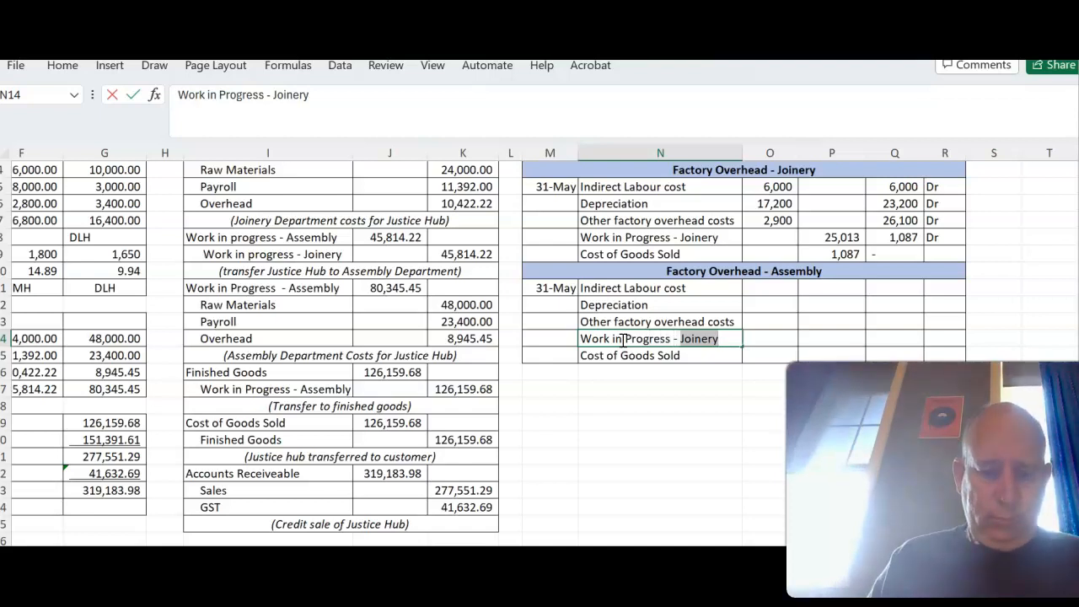
pyautogui.press('BackSpace')
pyautogui.press('BackSpace')
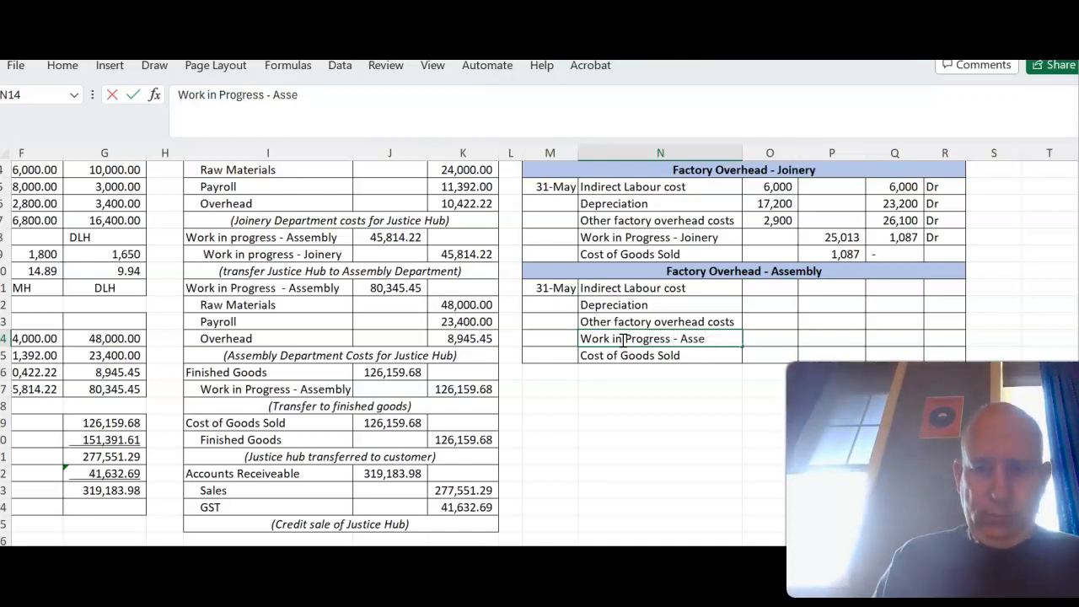
pyautogui.write('mbly')
pyautogui.press('Tab')
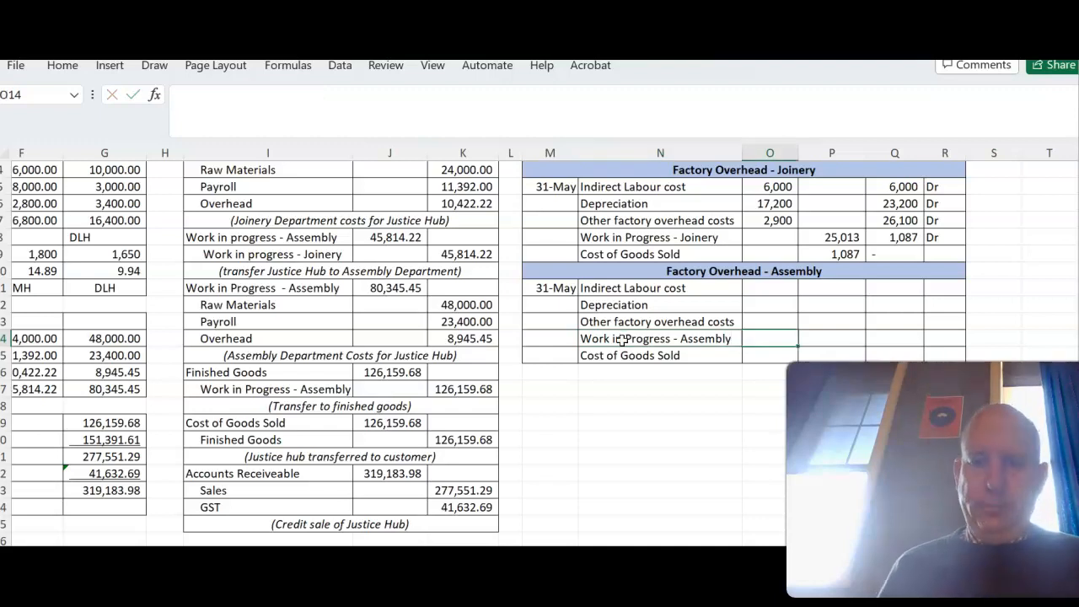
# - Debit the actual Assembly indirect labour in O11 with =C16 and depreciation in O12 with =C17
pyautogui.click(789, 289)
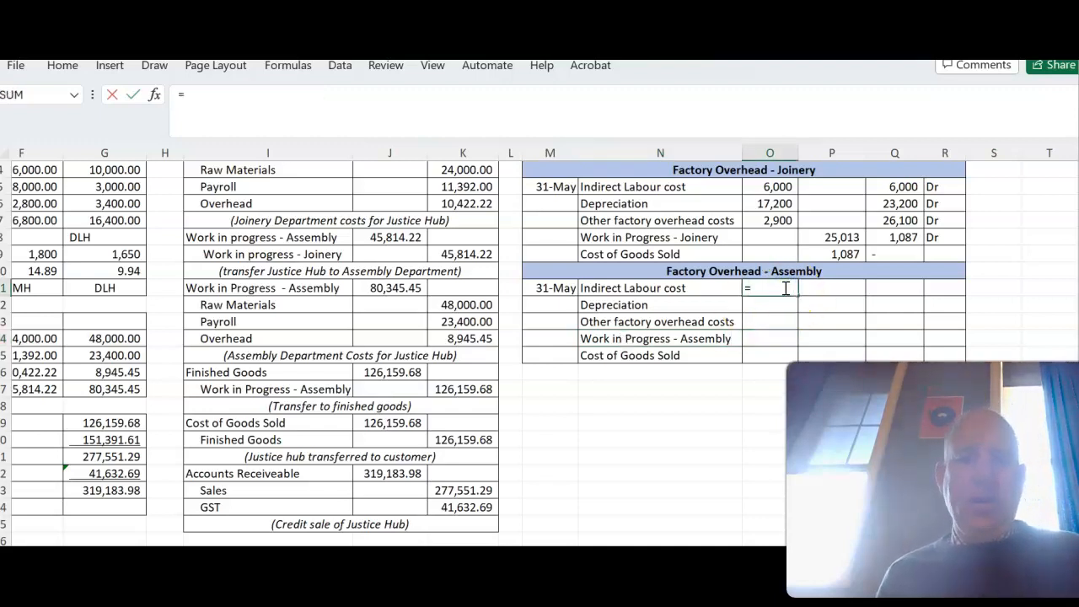
pyautogui.hscroll(-5, 786, 288)
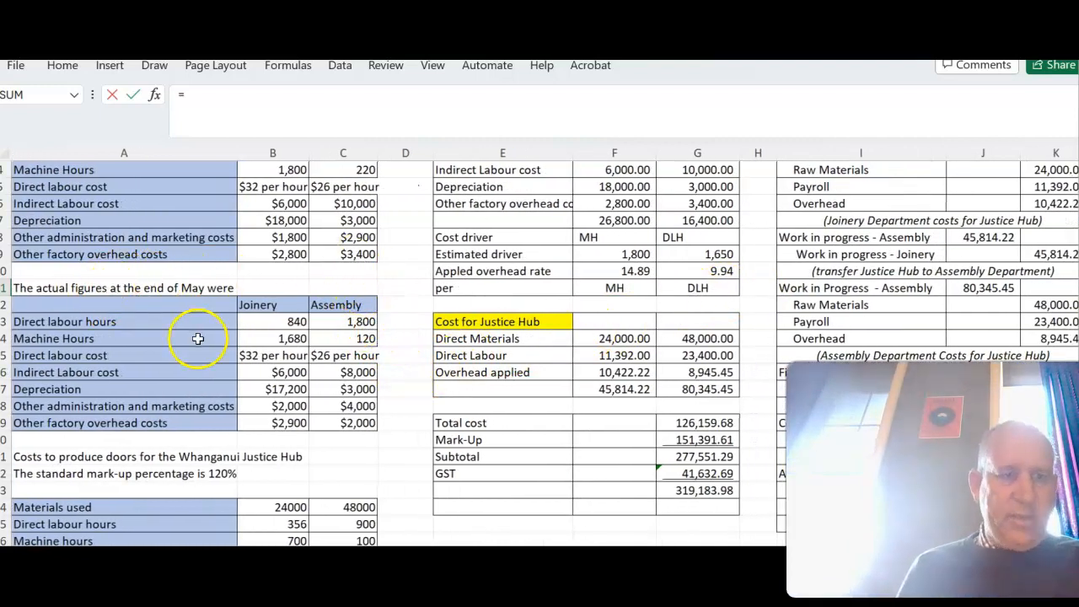
pyautogui.click(352, 371)
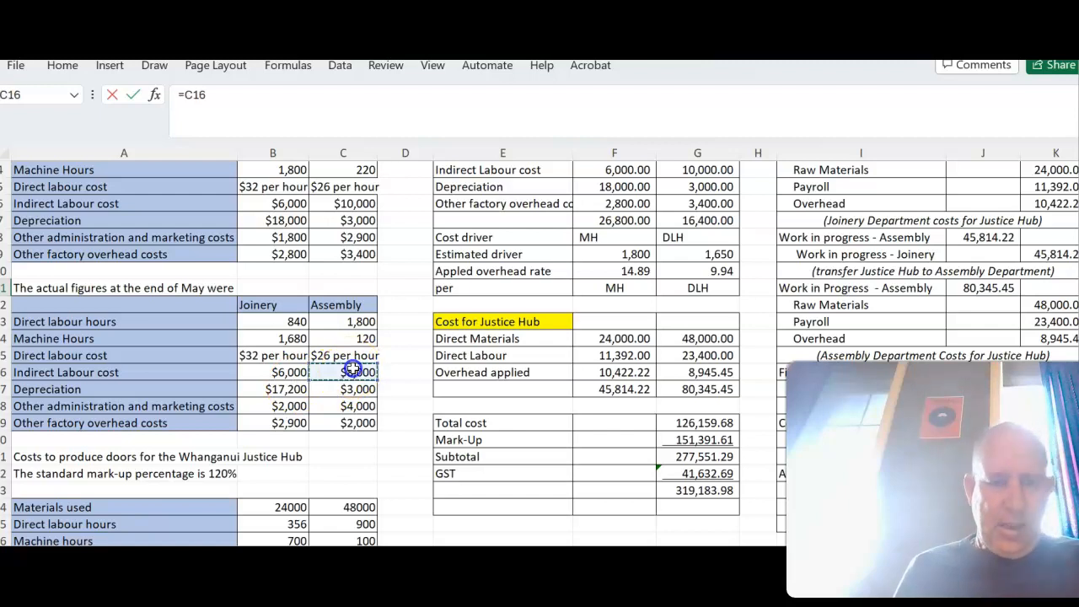
pyautogui.press('Return')
pyautogui.write('=')
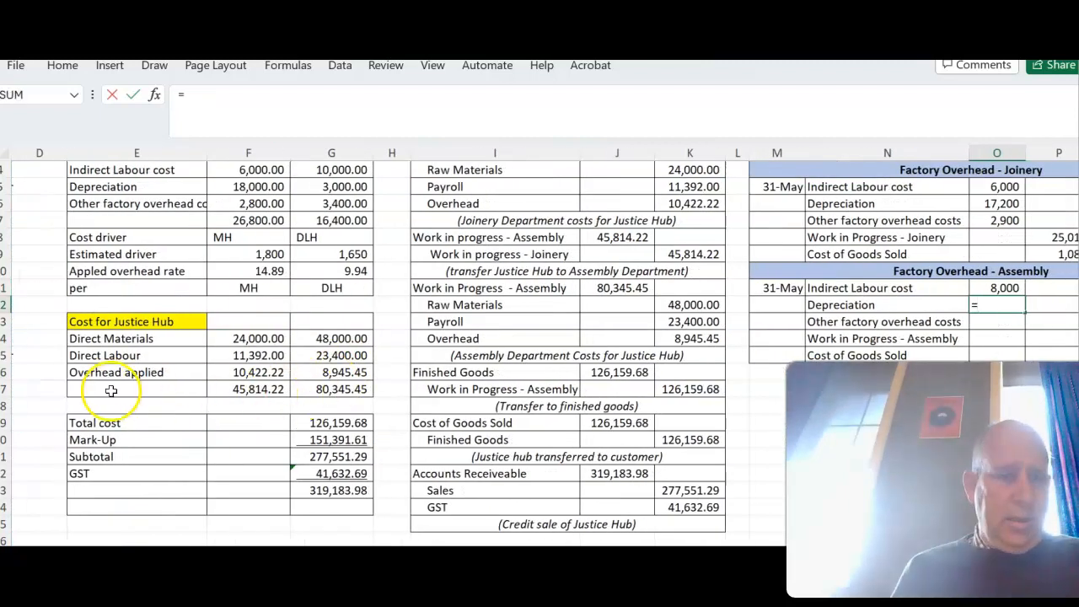
pyautogui.hscroll(-5, 111, 390)
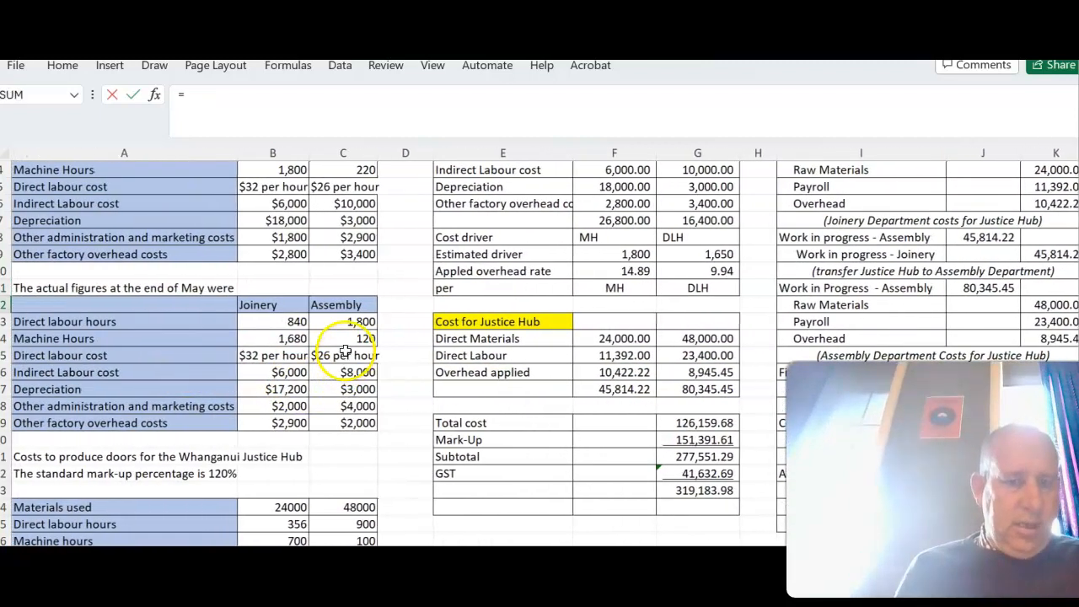
pyautogui.click(348, 389)
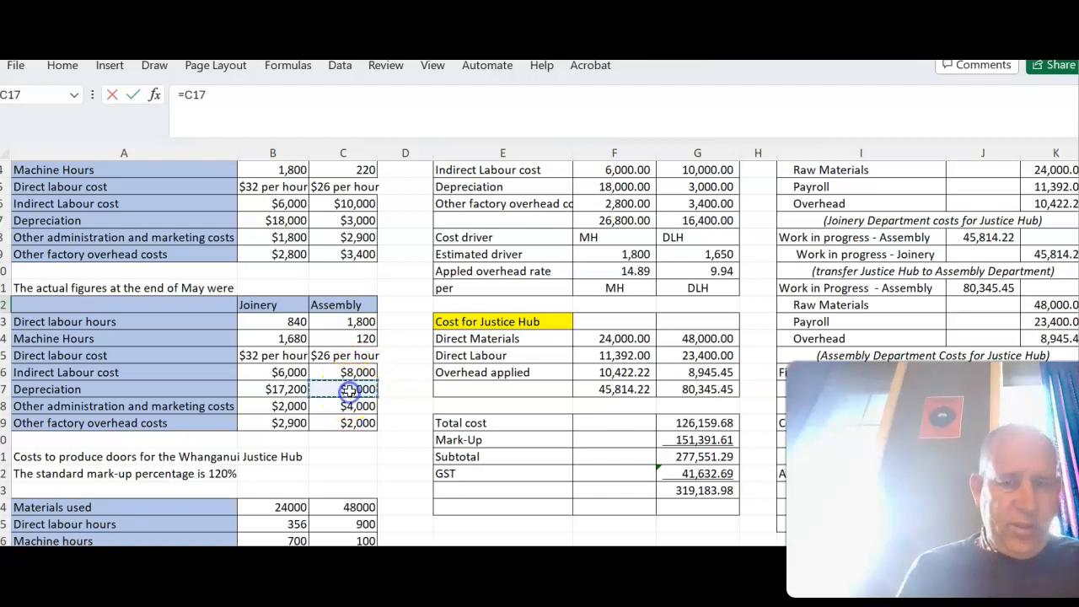
pyautogui.press('Return')
# - Fill the Assembly debit for other factory overhead costs in O13 with =C18
pyautogui.write('=')
pyautogui.hscroll(-5, 348, 389)
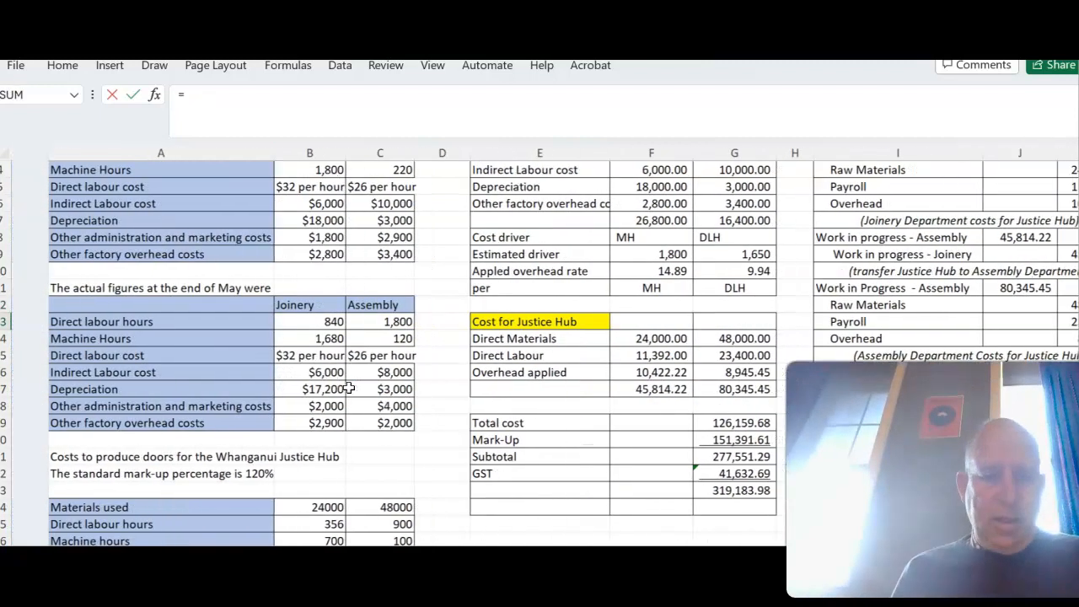
pyautogui.click(329, 407)
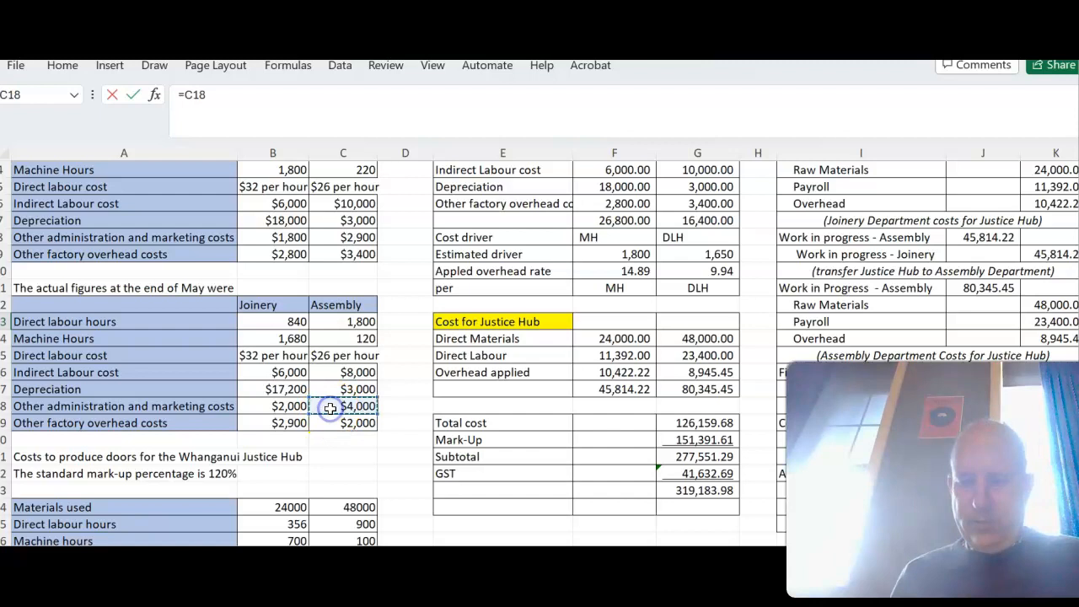
pyautogui.press('Return')
# - Start the Assembly overhead running balance in Q11 with =O11 and mark it "Dr" in R11
pyautogui.hscroll(6, 594, 324)
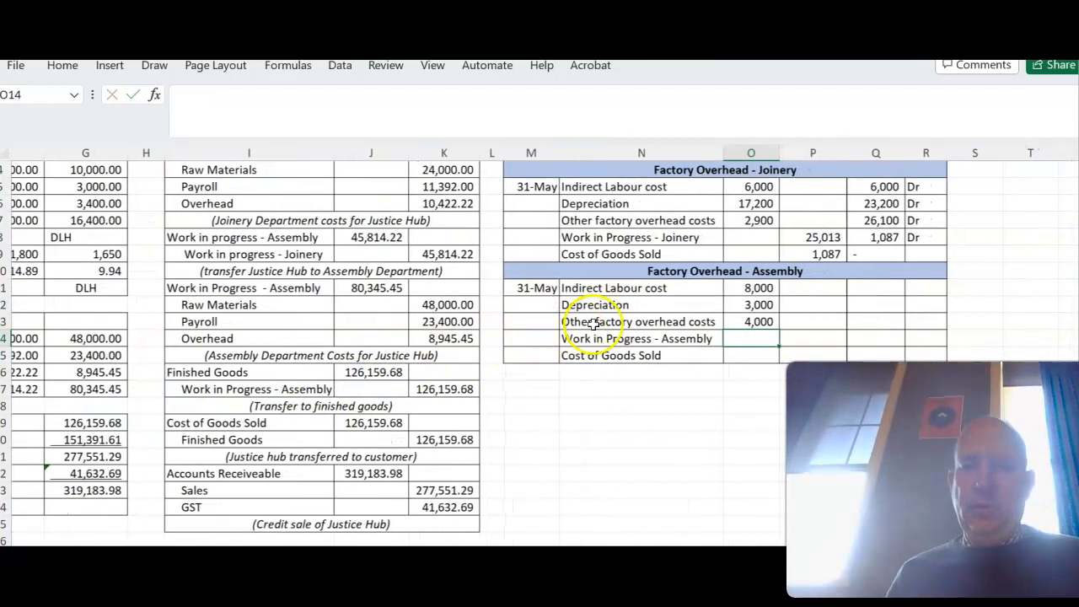
pyautogui.click(866, 285)
pyautogui.write('=')
pyautogui.click(752, 289)
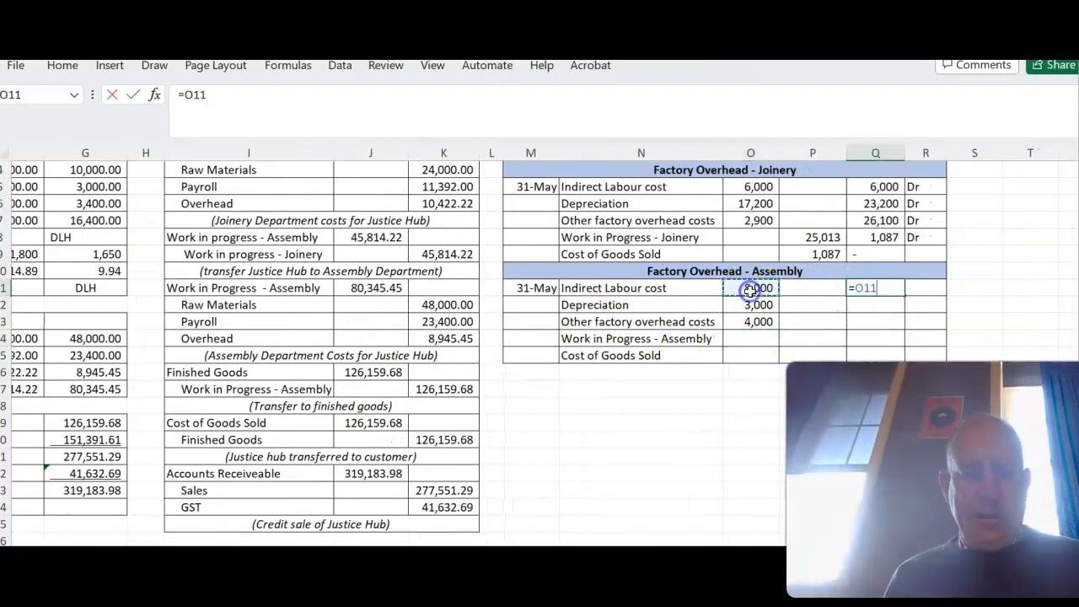
pyautogui.press('Tab')
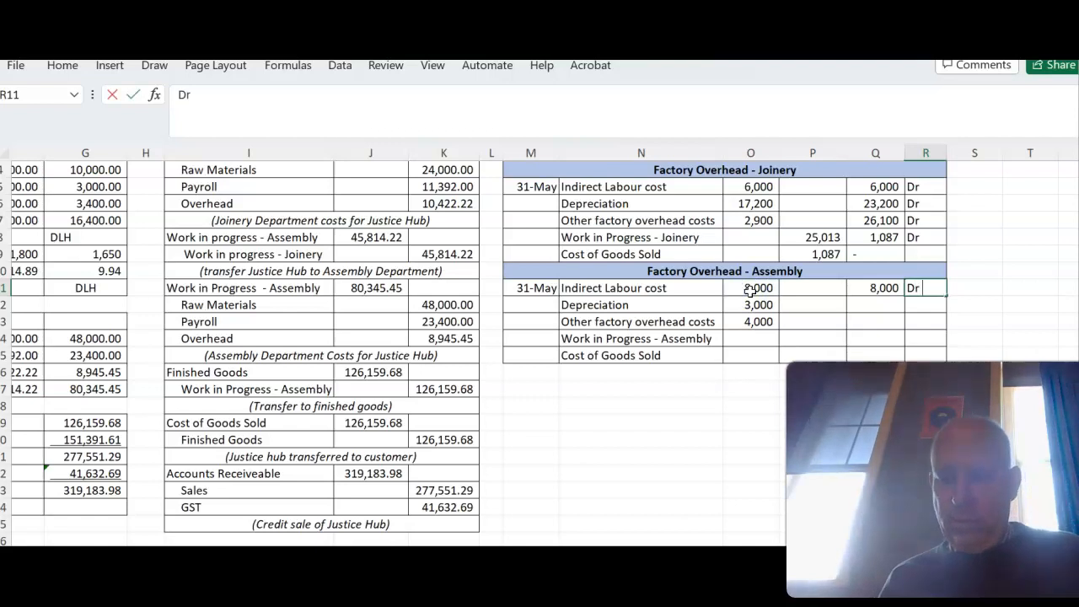
pyautogui.write('Dr')
pyautogui.press('Return')
# - Calculate the running balance in Q12 with =Q11+O12, fill it down to Q13, and copy "Dr" down to R13
pyautogui.write('=')
pyautogui.click(868, 287)
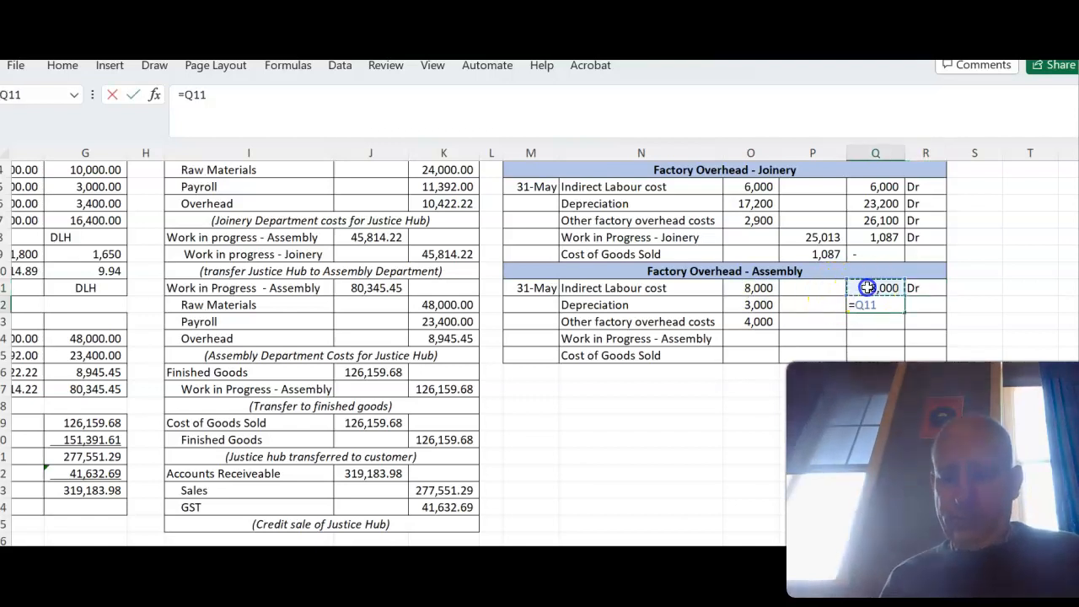
pyautogui.write('+')
pyautogui.click(761, 306)
pyautogui.press('Return')
pyautogui.click(883, 305)
pyautogui.moveTo(903, 313); pyautogui.dragTo(902, 327)
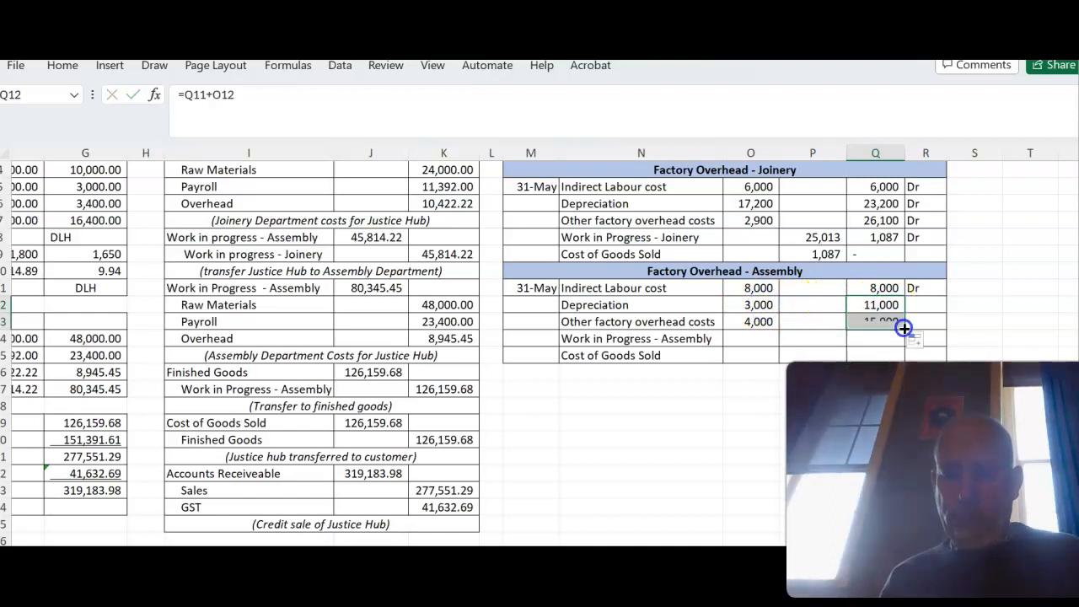
pyautogui.click(925, 287)
pyautogui.moveTo(946, 298); pyautogui.dragTo(936, 327)
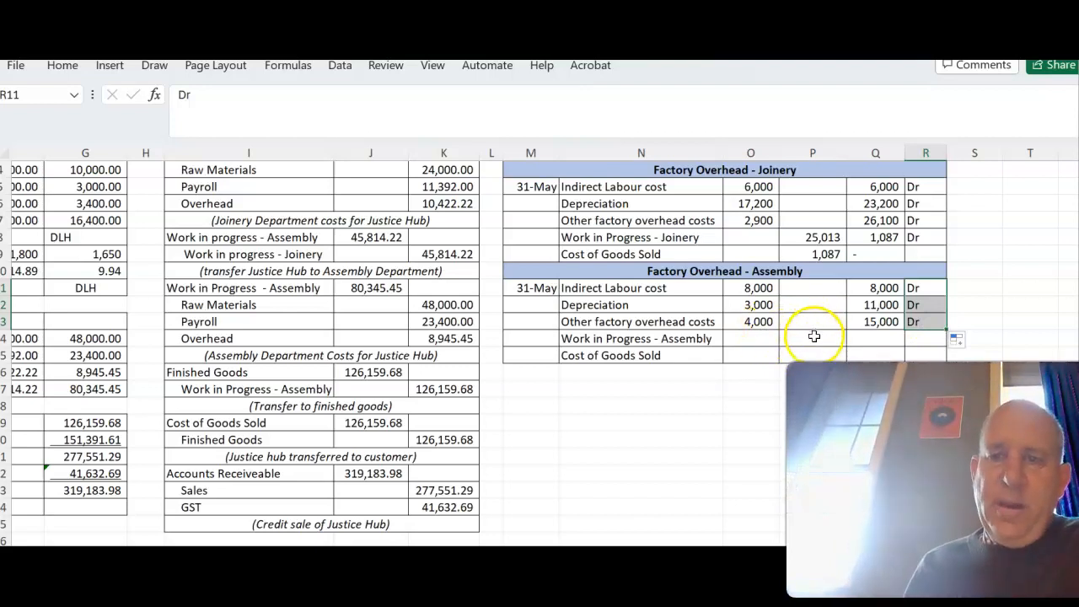
# - Credit the applied Assembly overhead in P14 with =G10*1800, using the actual direct labour hours
pyautogui.click(814, 336)
pyautogui.write('=')
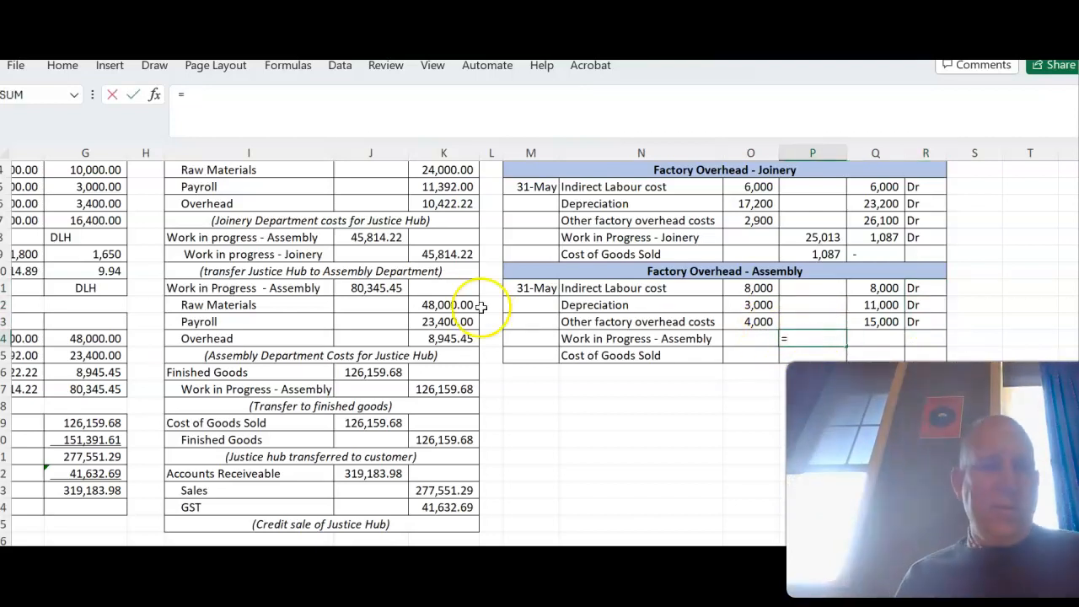
pyautogui.click(105, 270)
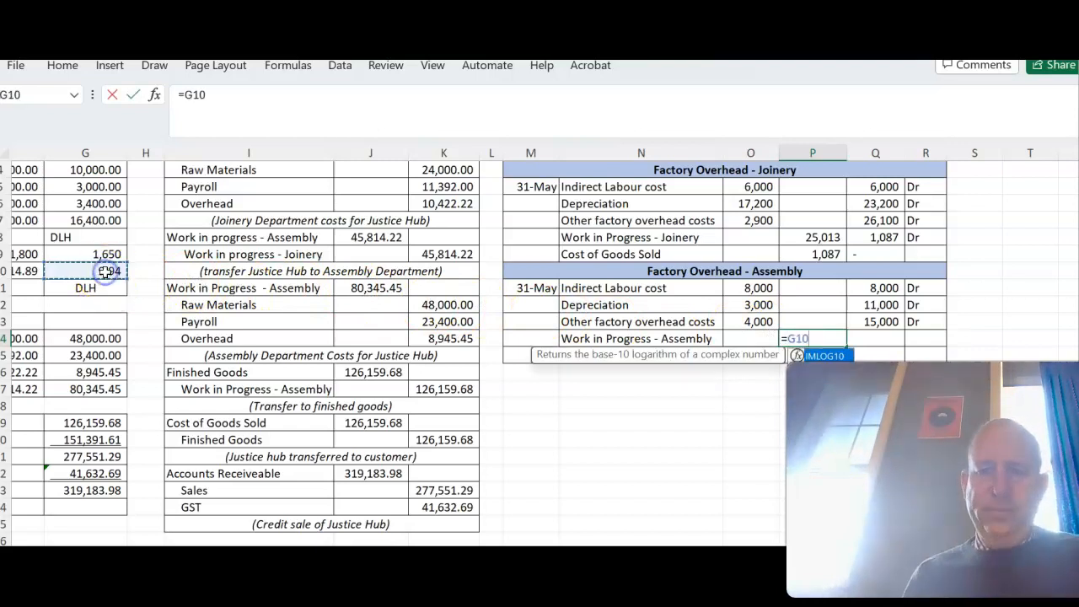
pyautogui.write('*')
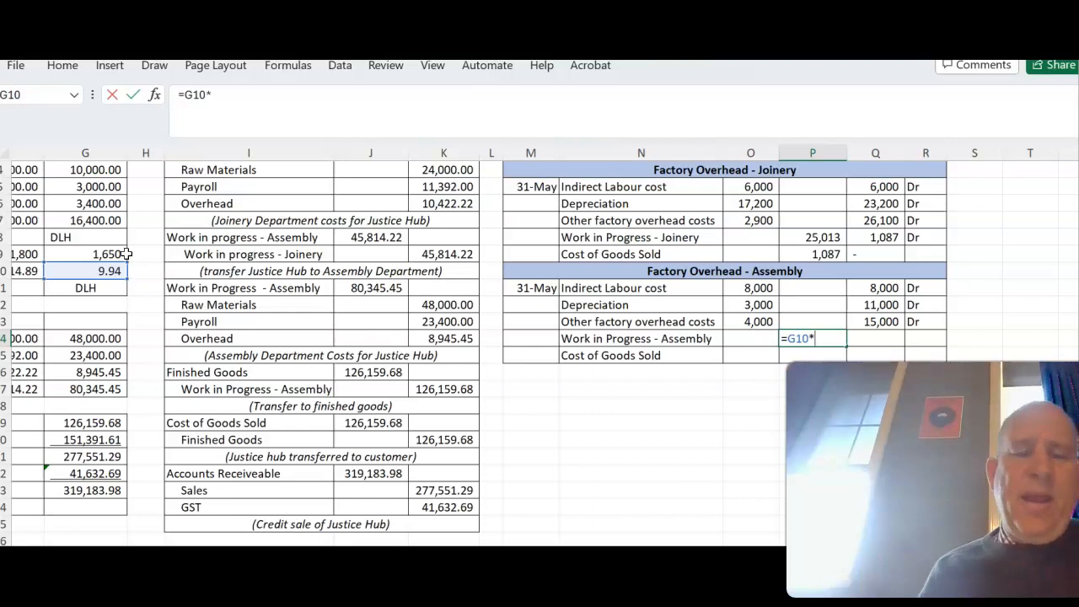
pyautogui.hscroll(-6, 127, 254)
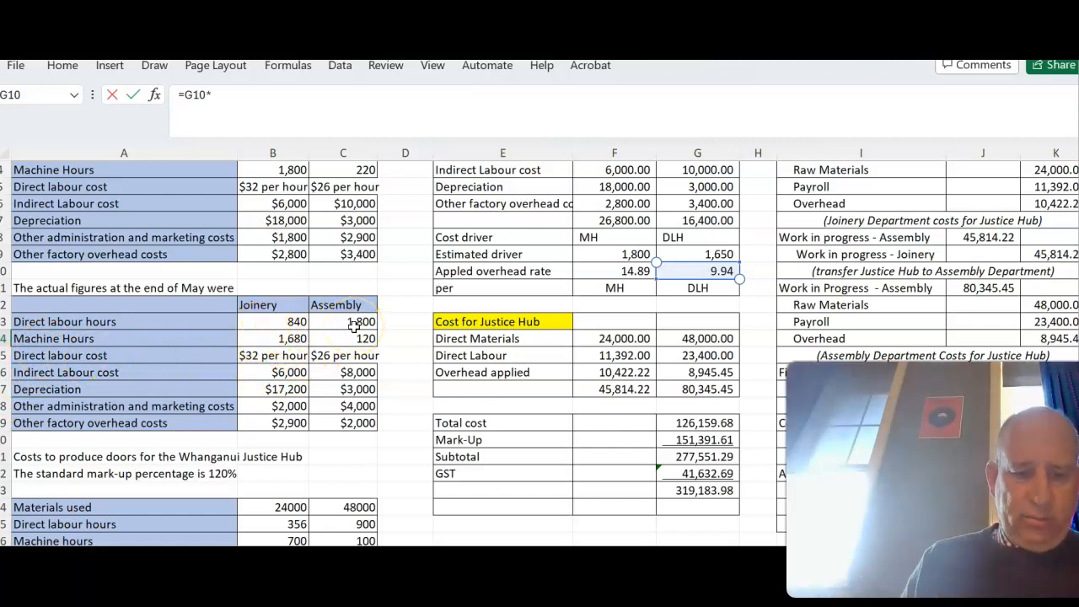
pyautogui.scroll(1, 354, 327)
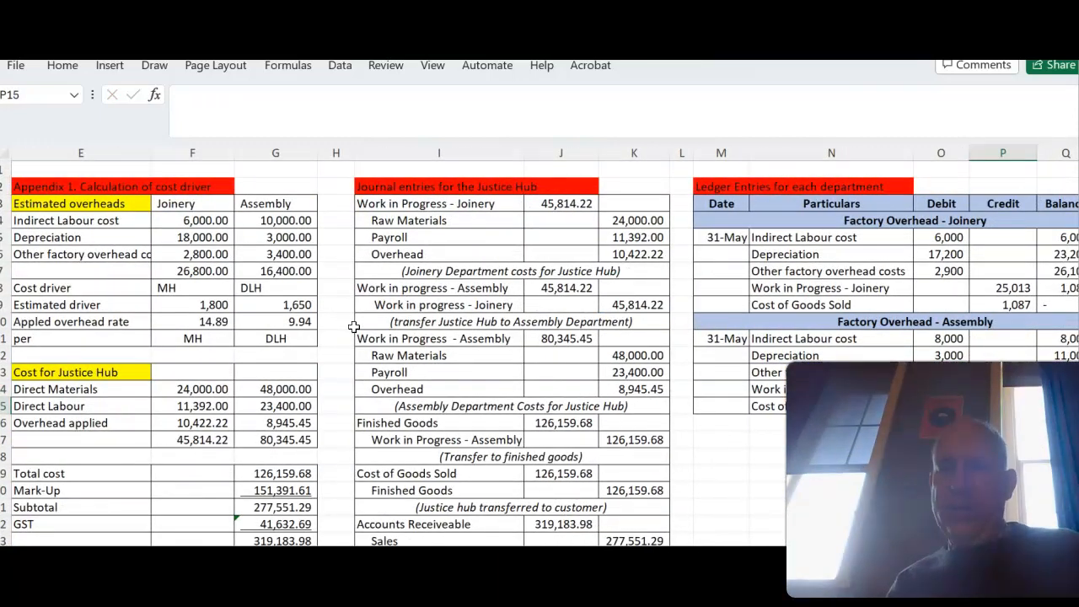
pyautogui.scroll(-1, 354, 327)
# - Calculate the balance in Q14 by subtracting the Q13 balance from the P14 credit, and mark it "Cr" in R14
pyautogui.hscroll(3, 355, 327)
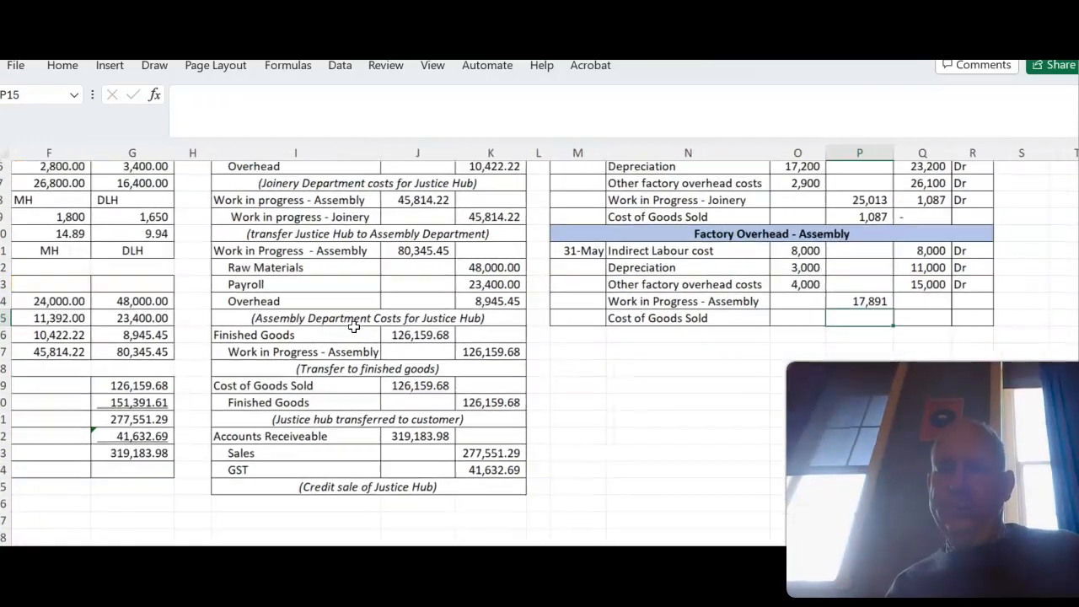
pyautogui.click(780, 333)
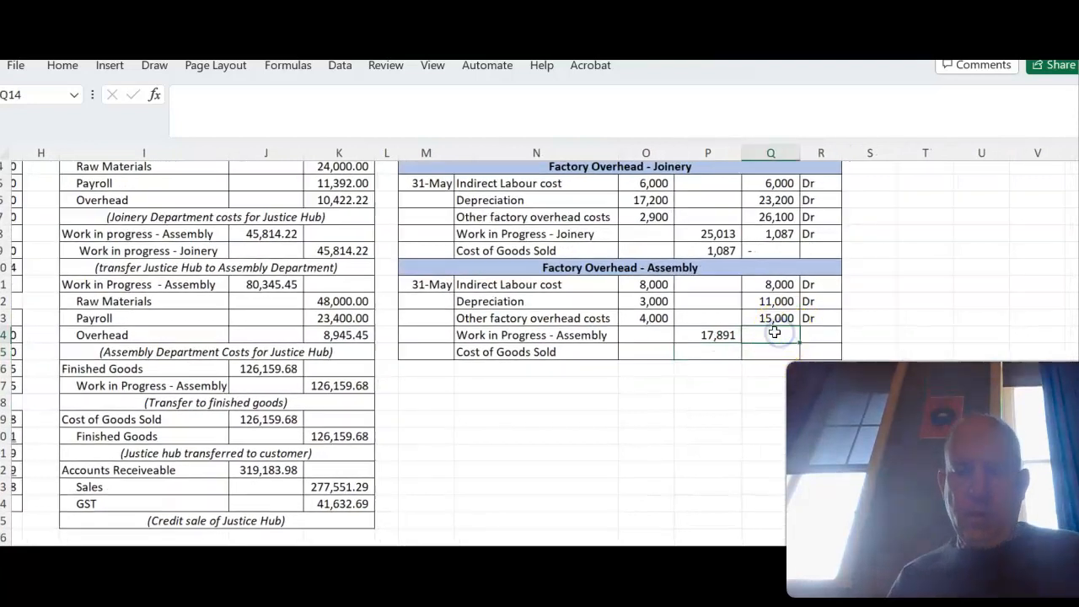
pyautogui.write('=')
pyautogui.click(721, 334)
pyautogui.write('-')
pyautogui.click(770, 318)
pyautogui.press('Tab')
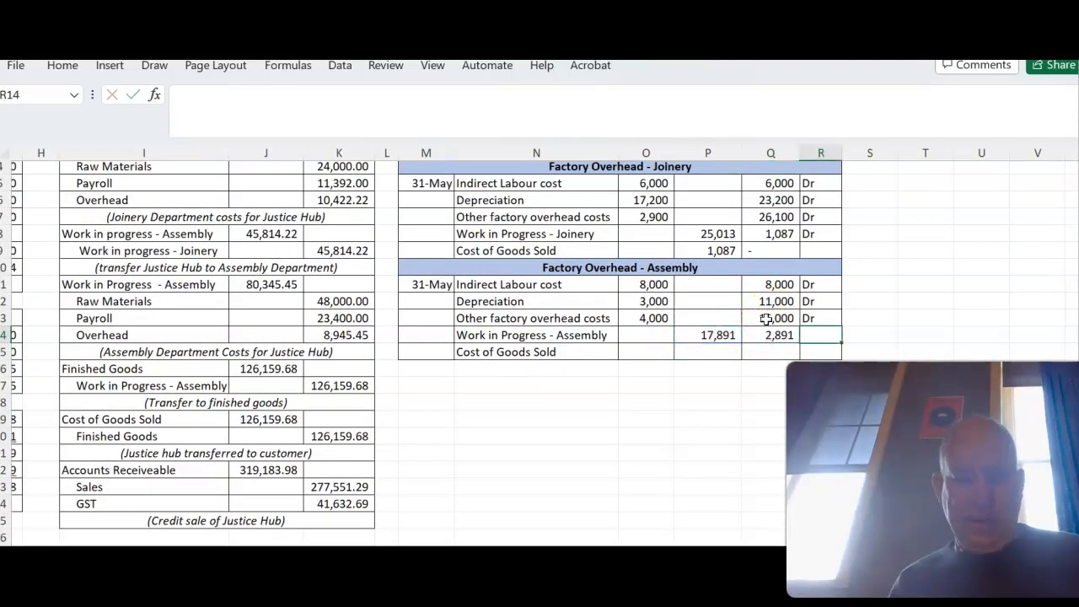
pyautogui.click(708, 352)
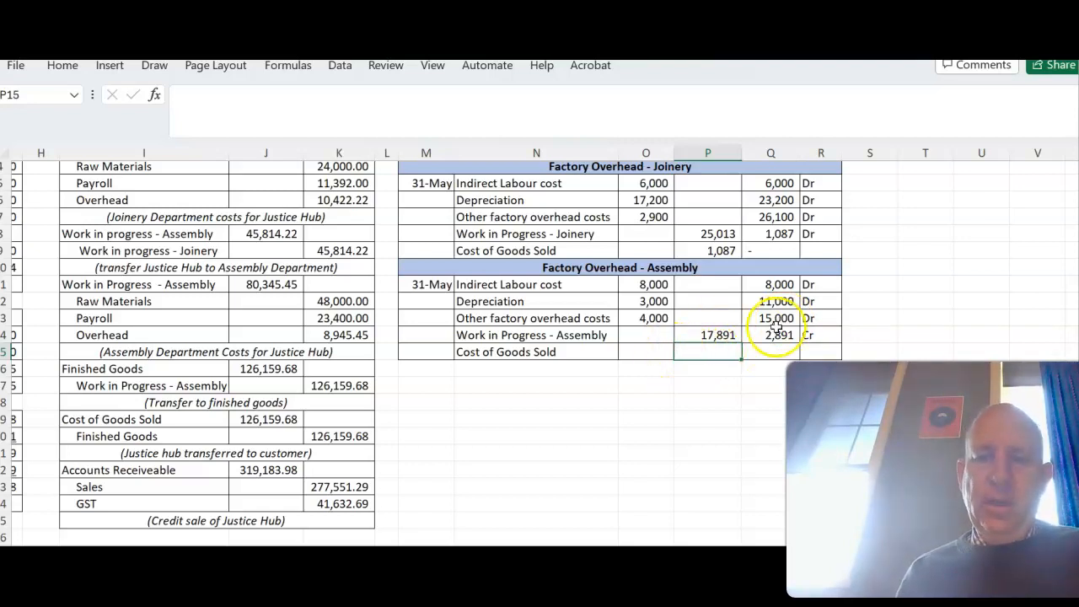
# - Close the Assembly ledger by debiting Cost of Goods Sold in O15 with =Q14 and entering a nil balance in Q15
pyautogui.click(654, 351)
pyautogui.write('=')
pyautogui.click(778, 333)
pyautogui.press('Tab')
pyautogui.click(781, 348)
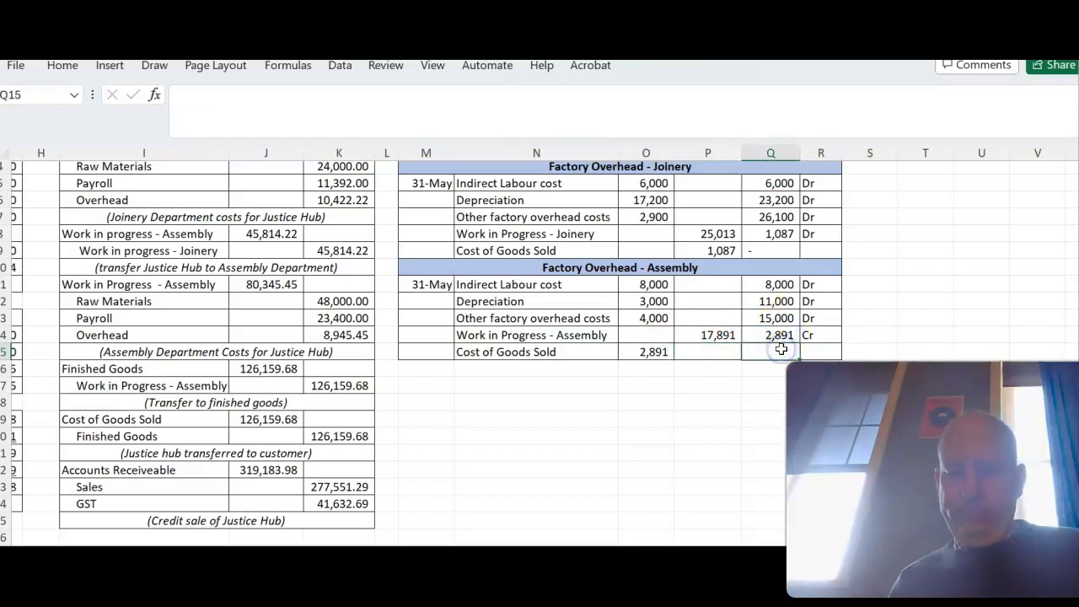
pyautogui.click(662, 399)
pyautogui.hscroll(-5, 665, 399)
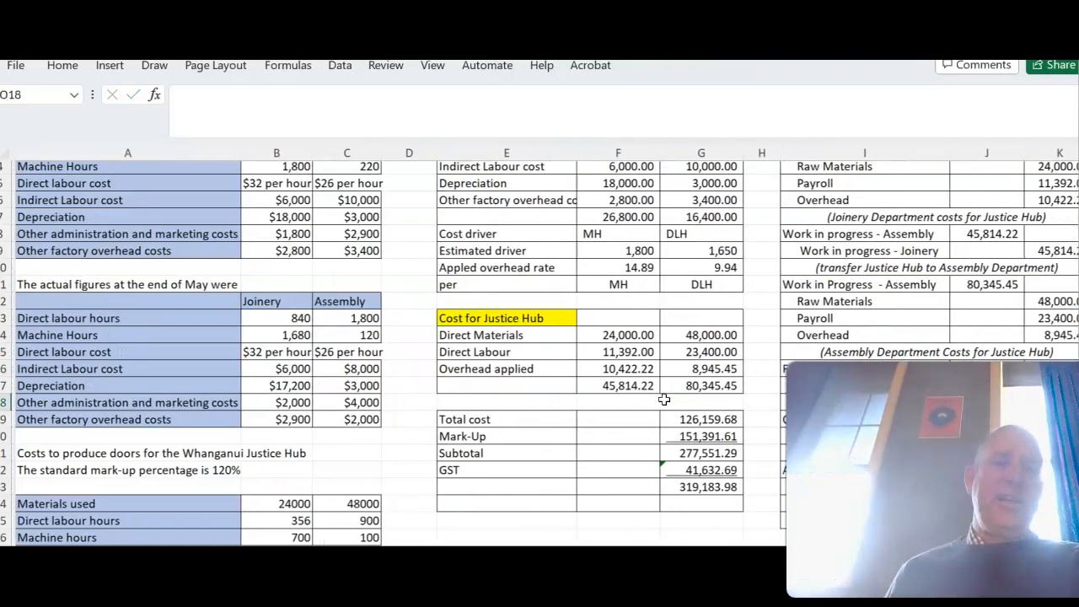